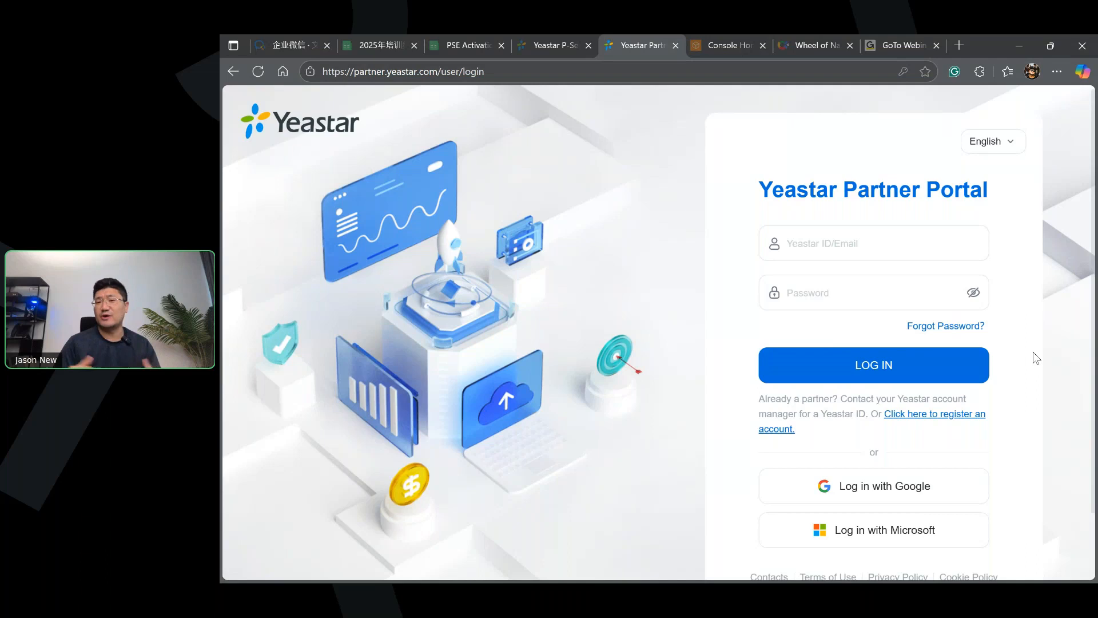
Log in to the Yeastar Partner Portal with the account e-mail and password.
{"action": "left_click", "coordinate": [845, 252]}
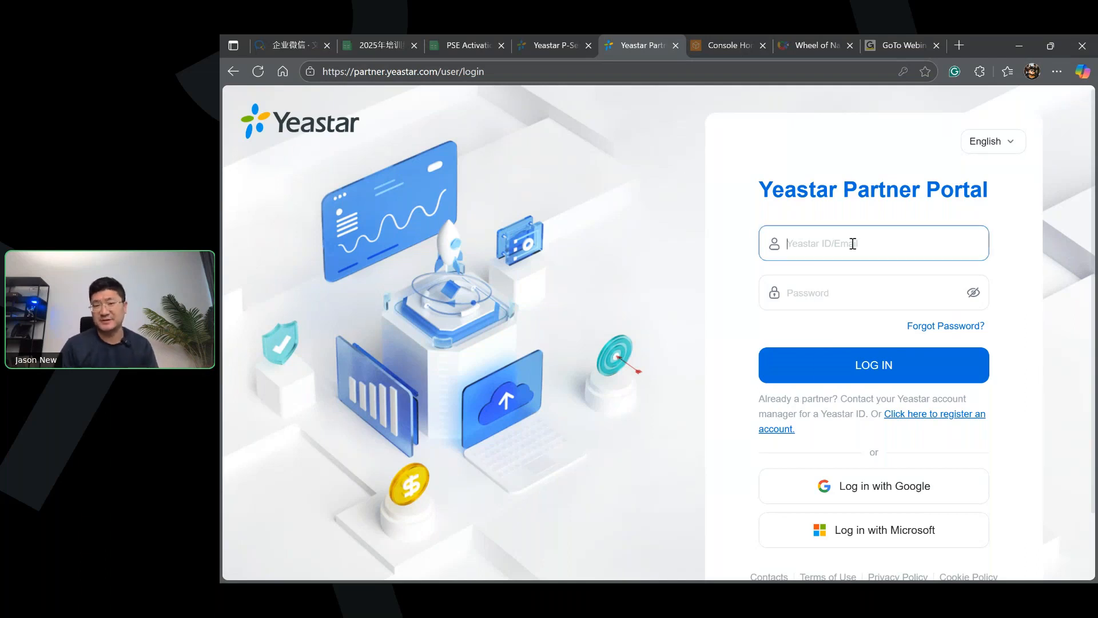
{"action": "left_click", "coordinate": [880, 287]}
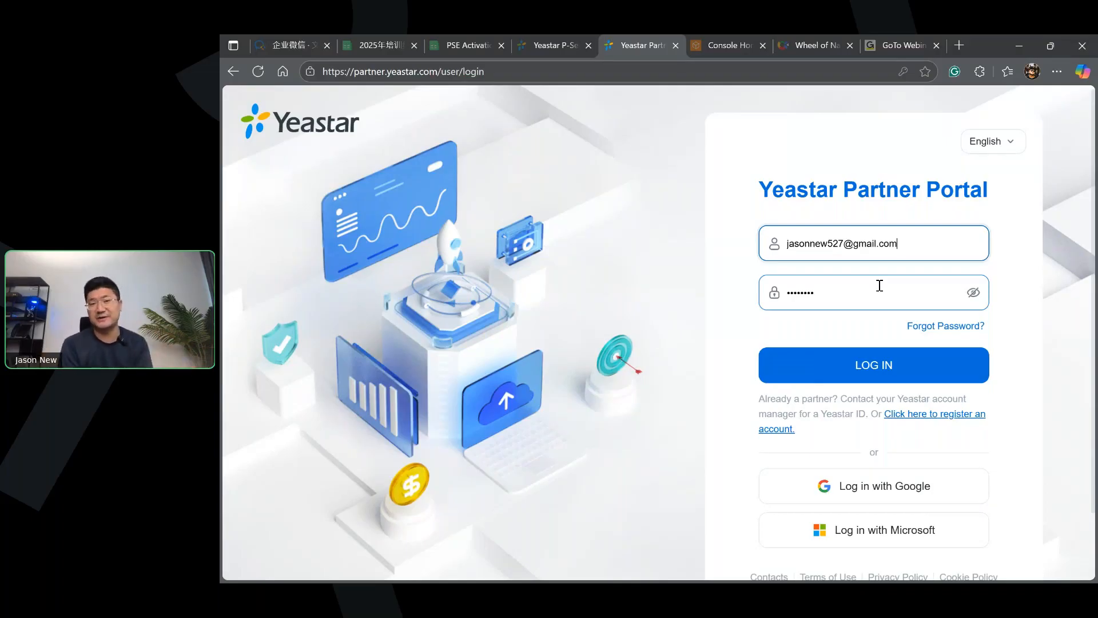
{"action": "left_click", "coordinate": [865, 366]}
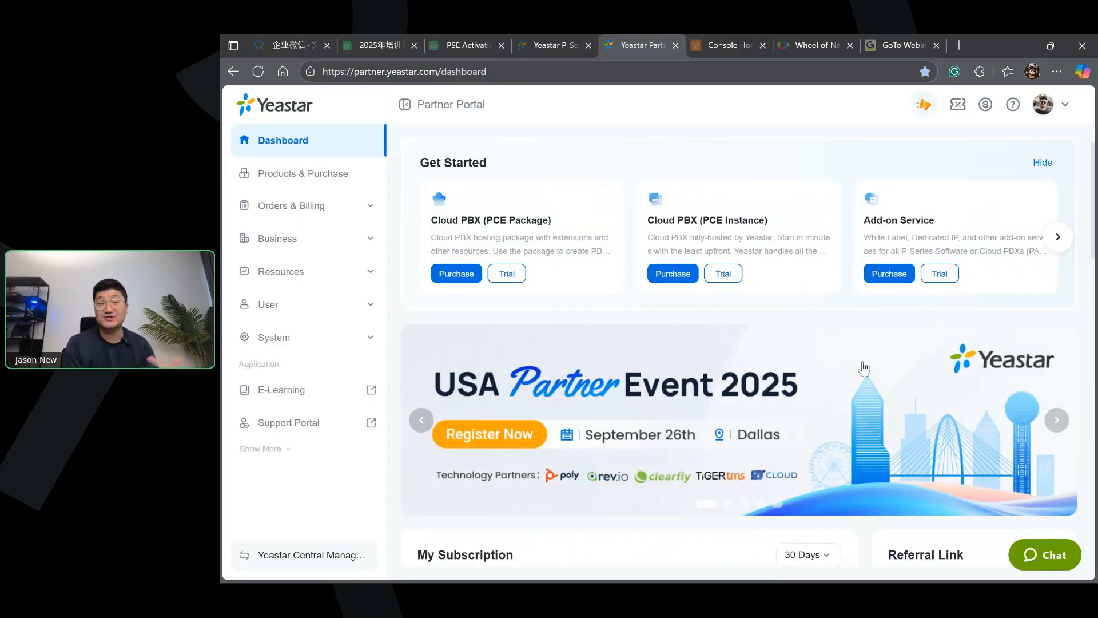
Open the Software PBX (PSE Self-hosted) management list and look through the columns of its PBX entry.
{"action": "left_click", "coordinate": [321, 178]}
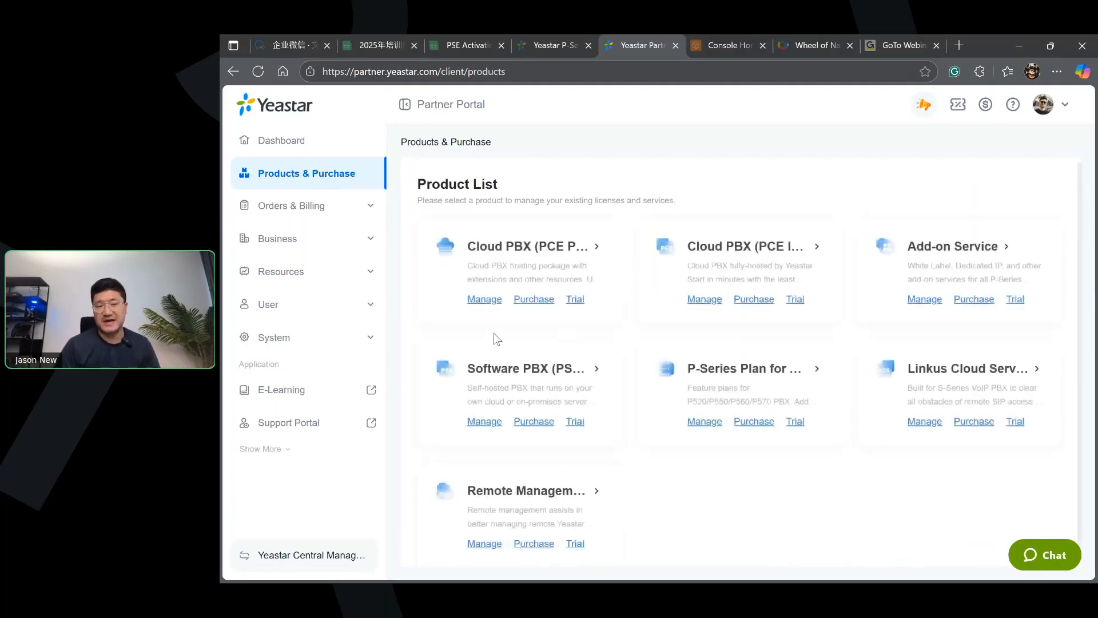
{"action": "left_click", "coordinate": [493, 332]}
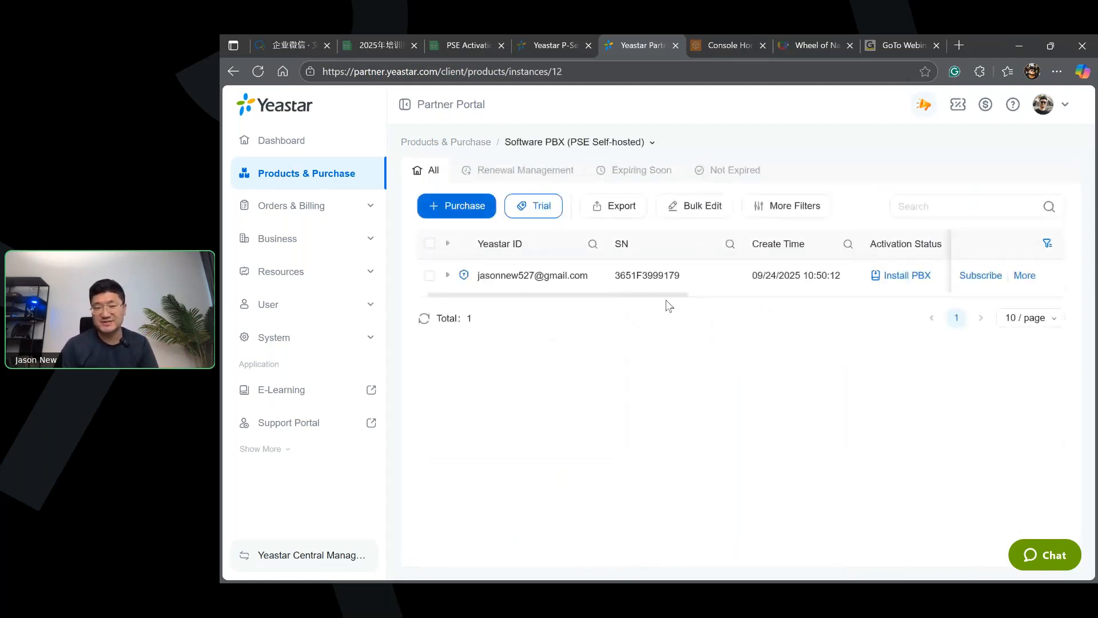
{"action": "left_click_drag", "start_coordinate": [668, 295], "coordinate": [715, 302]}
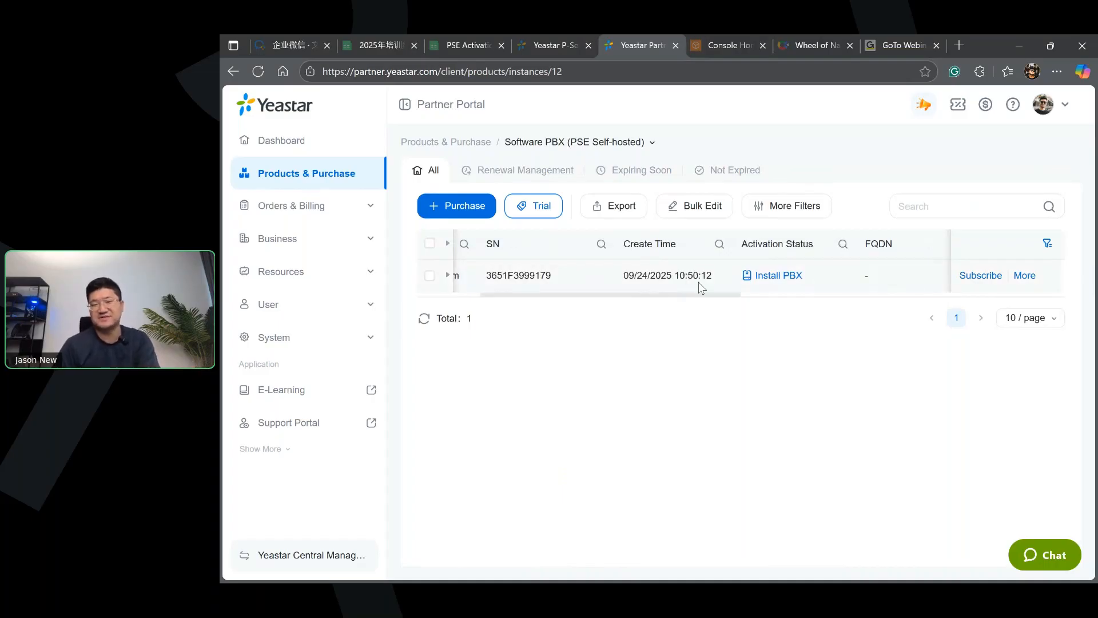
{"action": "left_click_drag", "start_coordinate": [701, 301], "coordinate": [652, 332]}
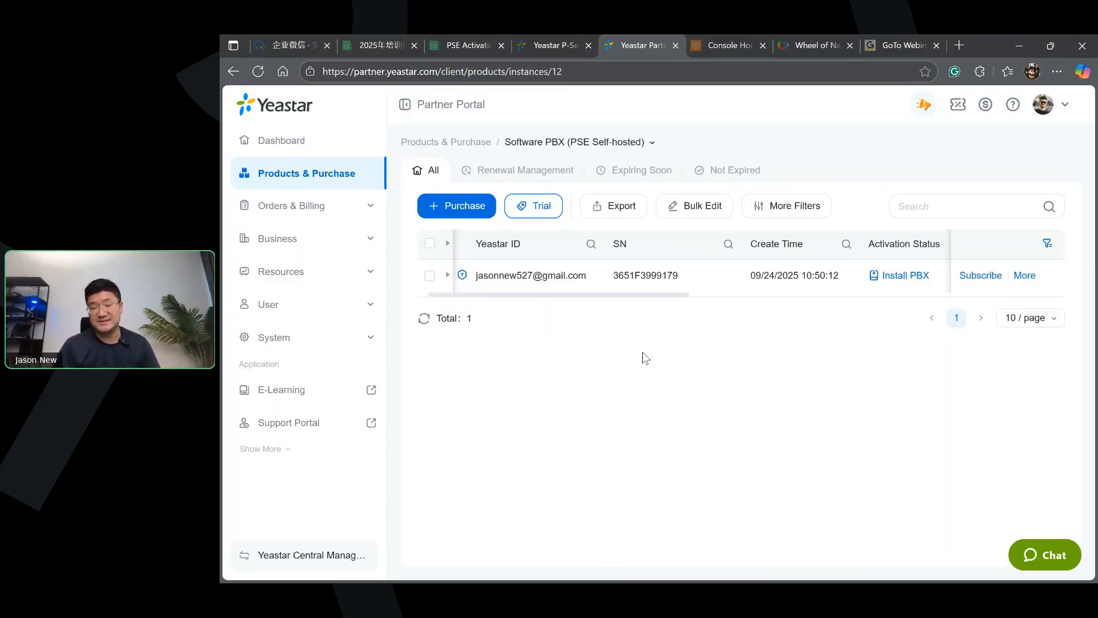
Look at the Software PBX trial card on the portal dashboard and the download option on the Yeastar Software PBX web page.
{"action": "left_click", "coordinate": [302, 147]}
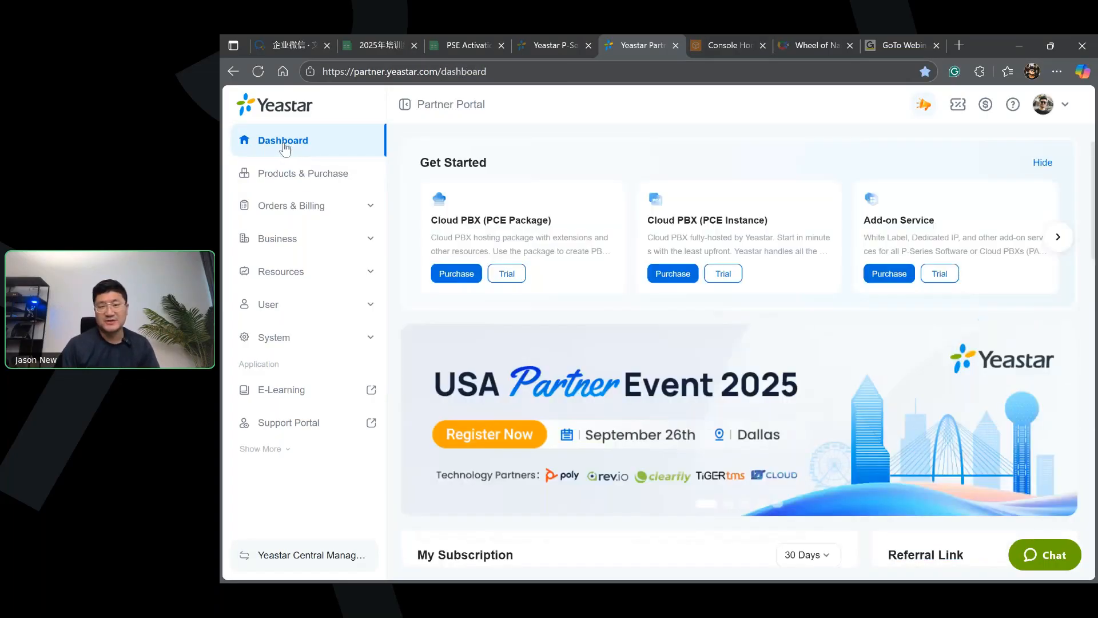
{"action": "left_click", "coordinate": [1070, 239]}
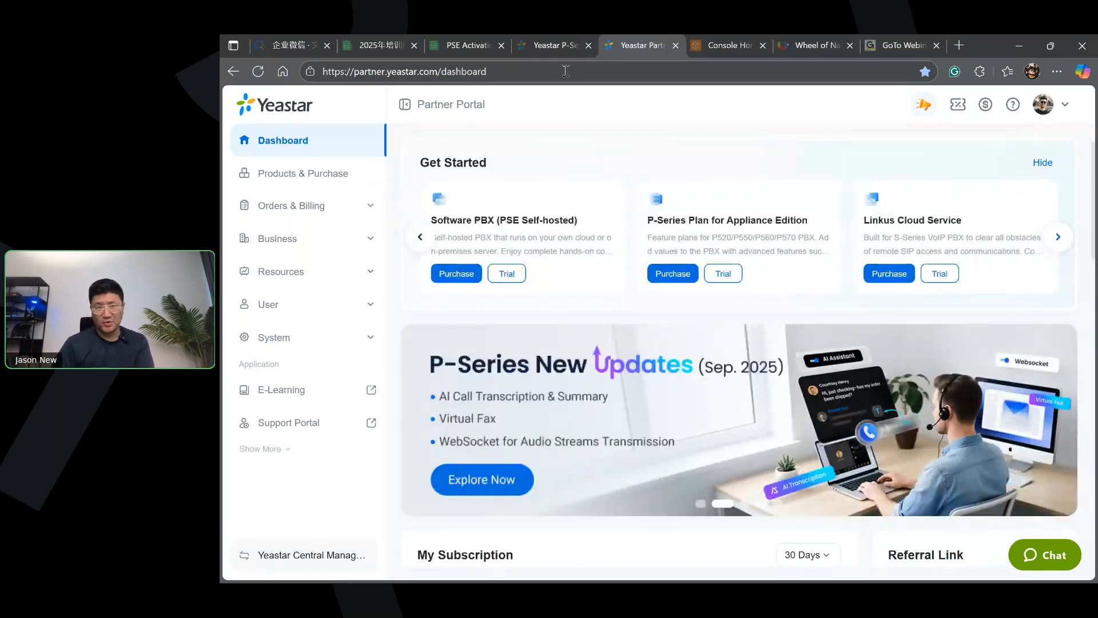
{"action": "key", "text": "ctrl+shift+Tab"}
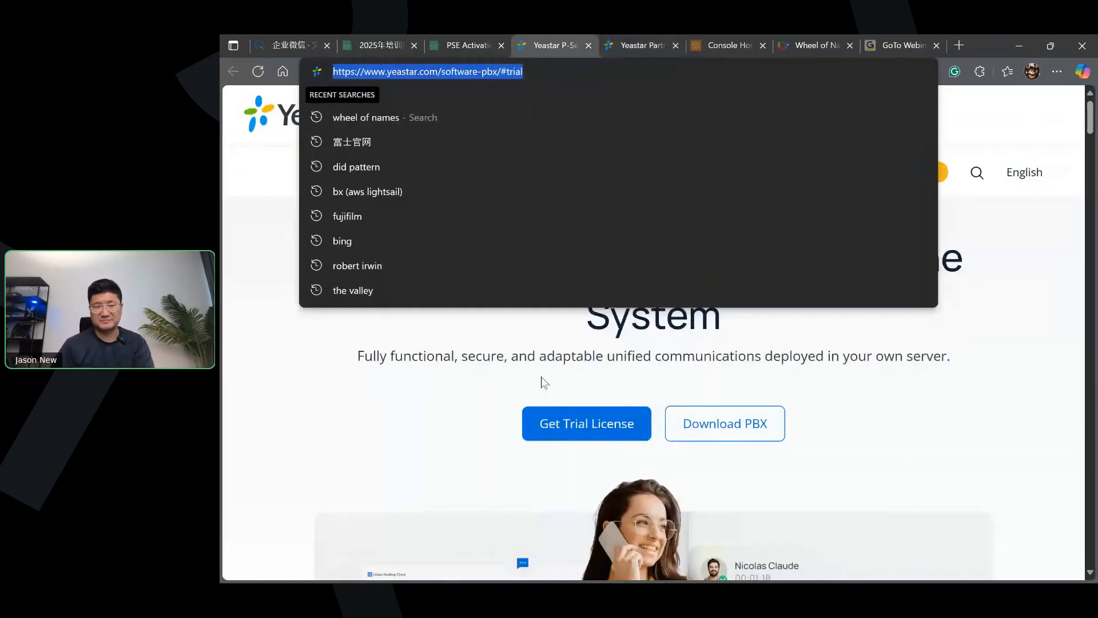
{"action": "left_click", "coordinate": [447, 338]}
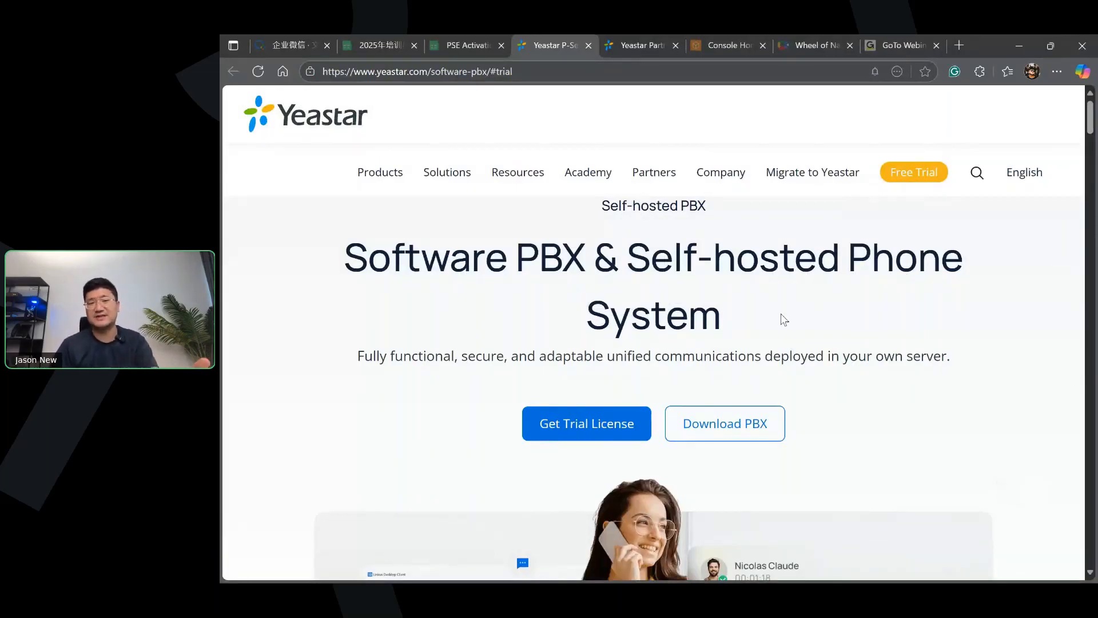
{"action": "scroll", "coordinate": [743, 326], "scroll_direction": "down", "scroll_amount": 2}
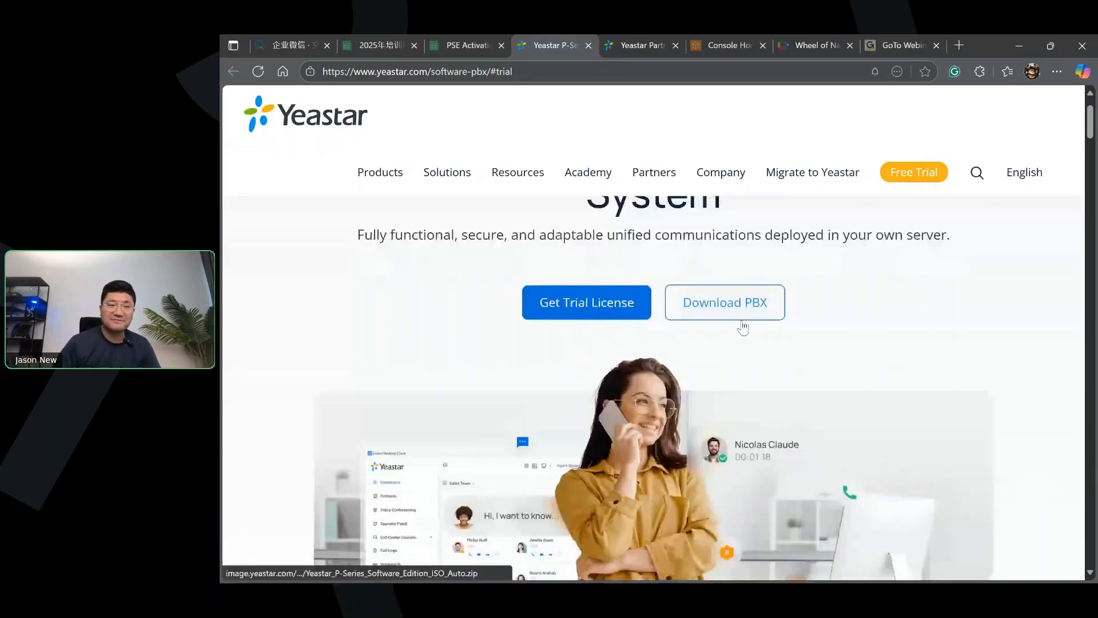
{"action": "key", "text": "ctrl+Tab"}
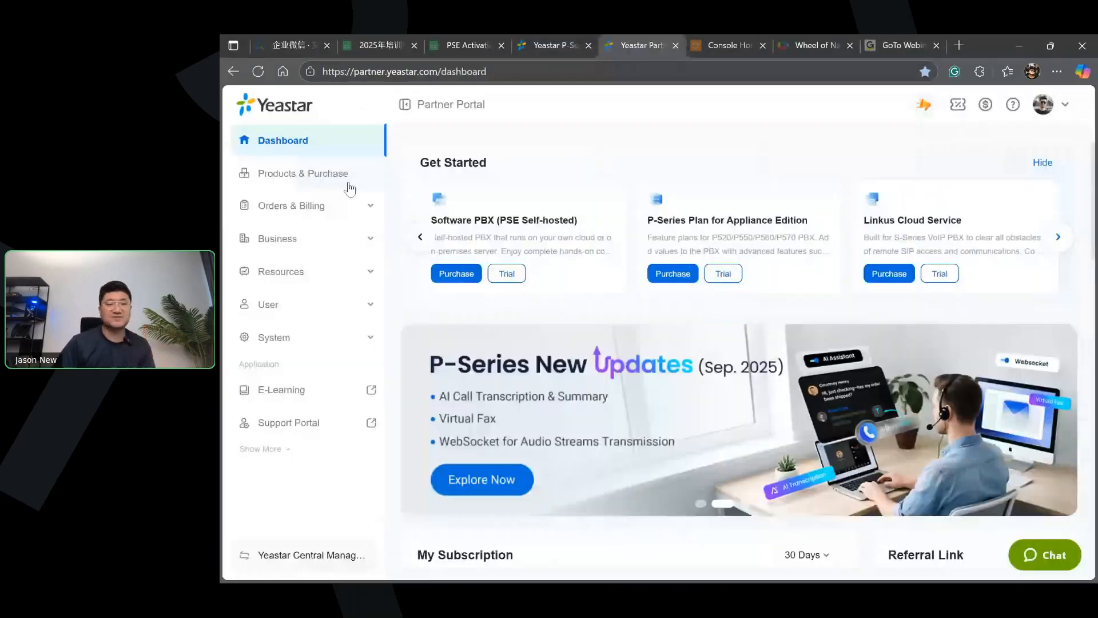
Open the Software PBX (PSE Self-hosted) management list and start the installation of the listed PBX.
{"action": "left_click", "coordinate": [350, 188]}
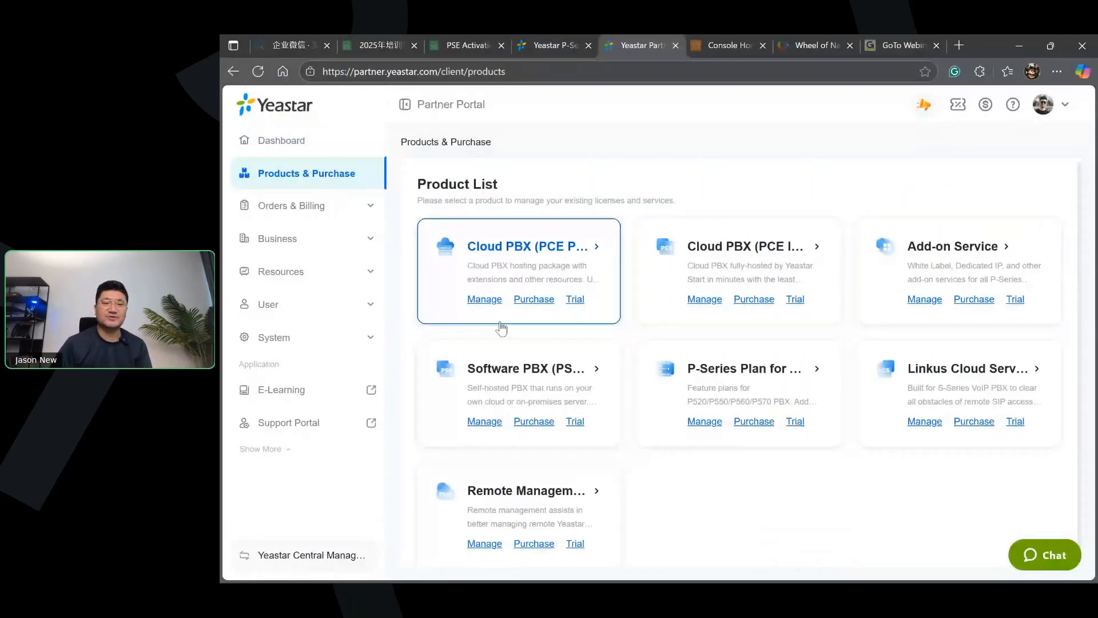
{"action": "left_click", "coordinate": [501, 327]}
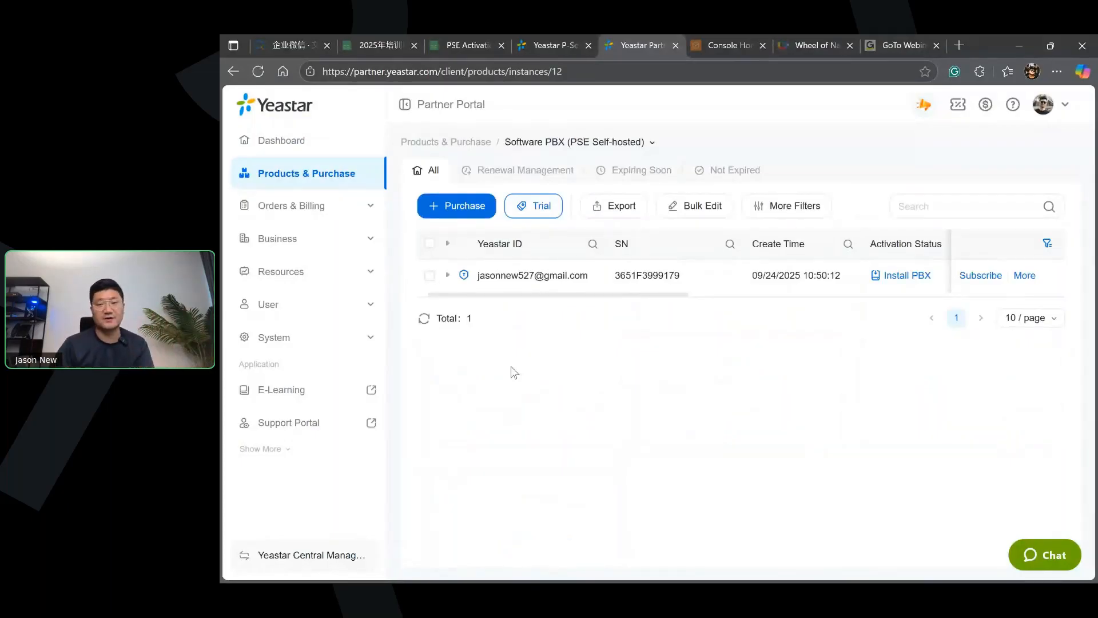
{"action": "left_click", "coordinate": [903, 280]}
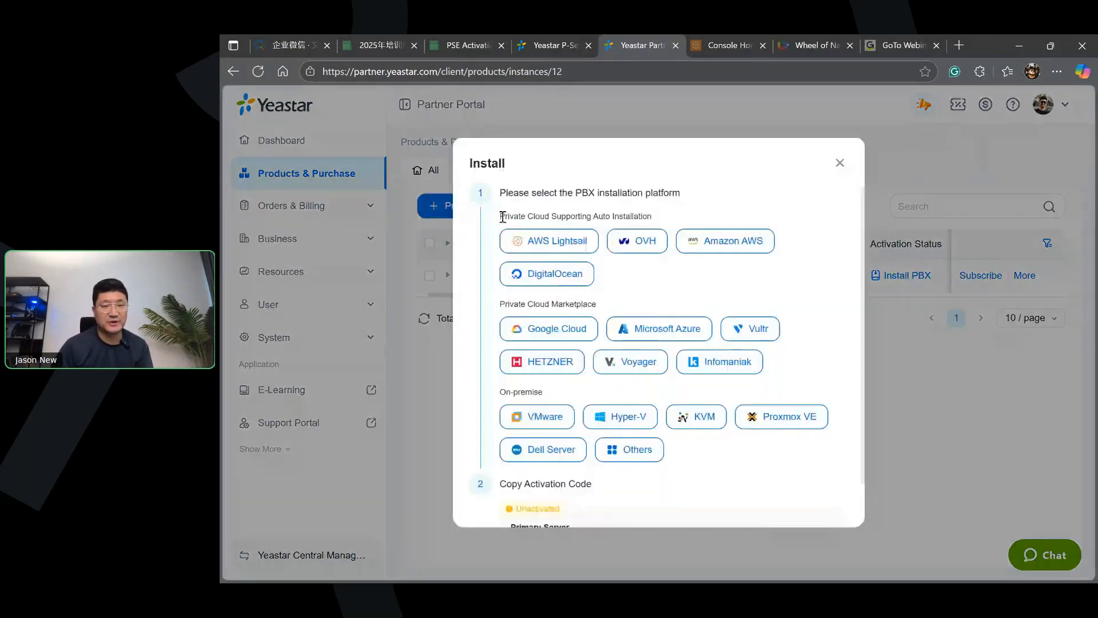
Review the platforms supporting auto installation and choose AWS Lightsail as the PBX installation platform.
{"action": "left_click_drag", "start_coordinate": [502, 216], "coordinate": [655, 221]}
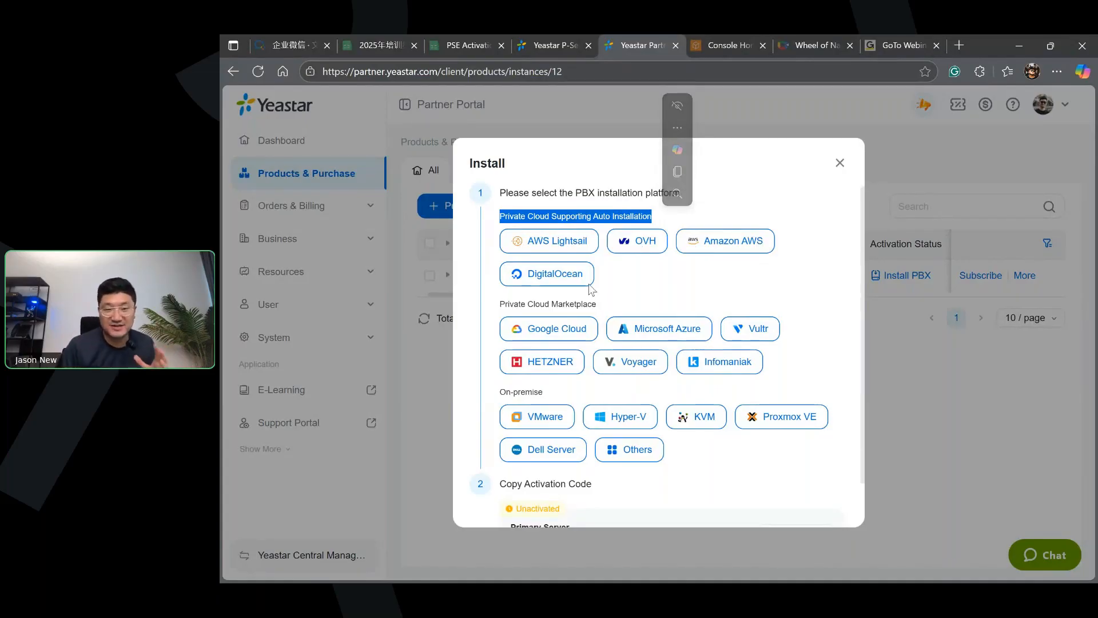
{"action": "left_click", "coordinate": [583, 249]}
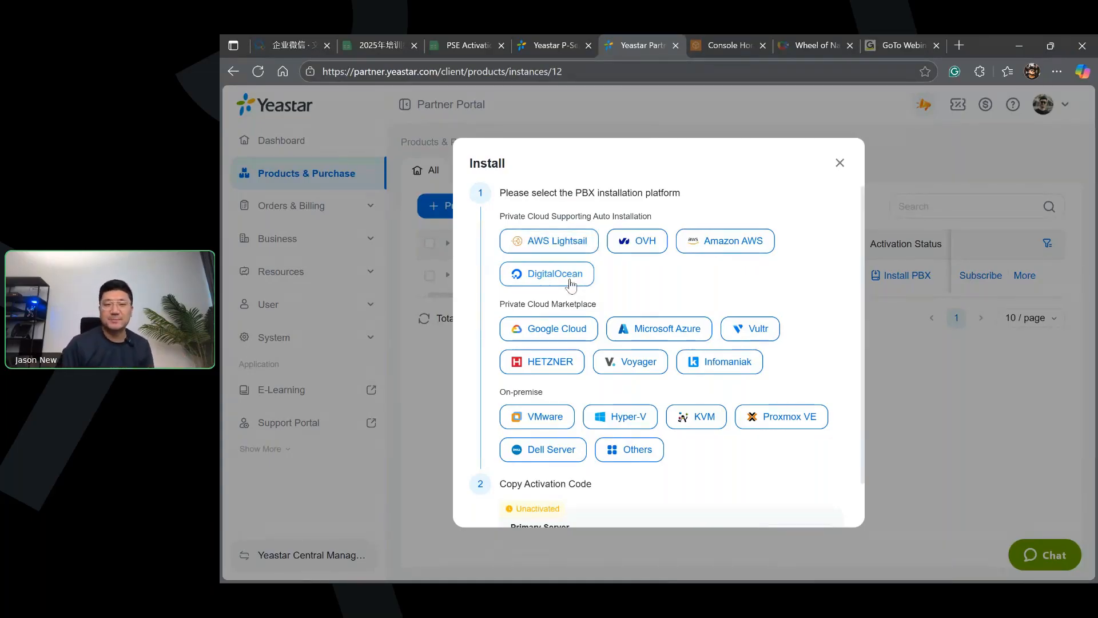
{"action": "left_click", "coordinate": [541, 245]}
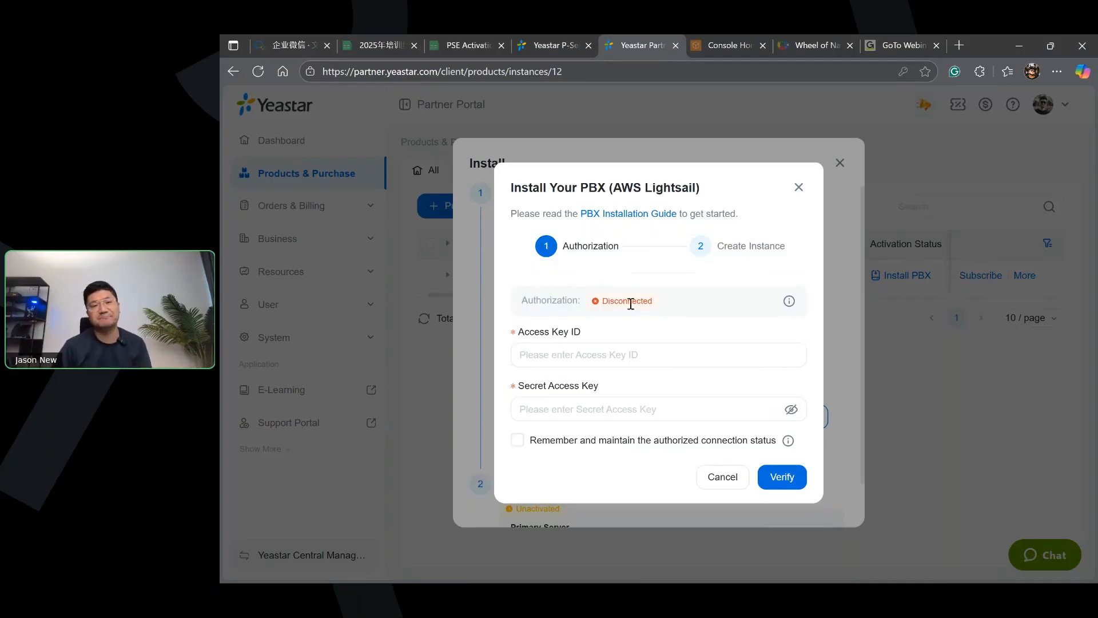
{"action": "left_click", "coordinate": [537, 356]}
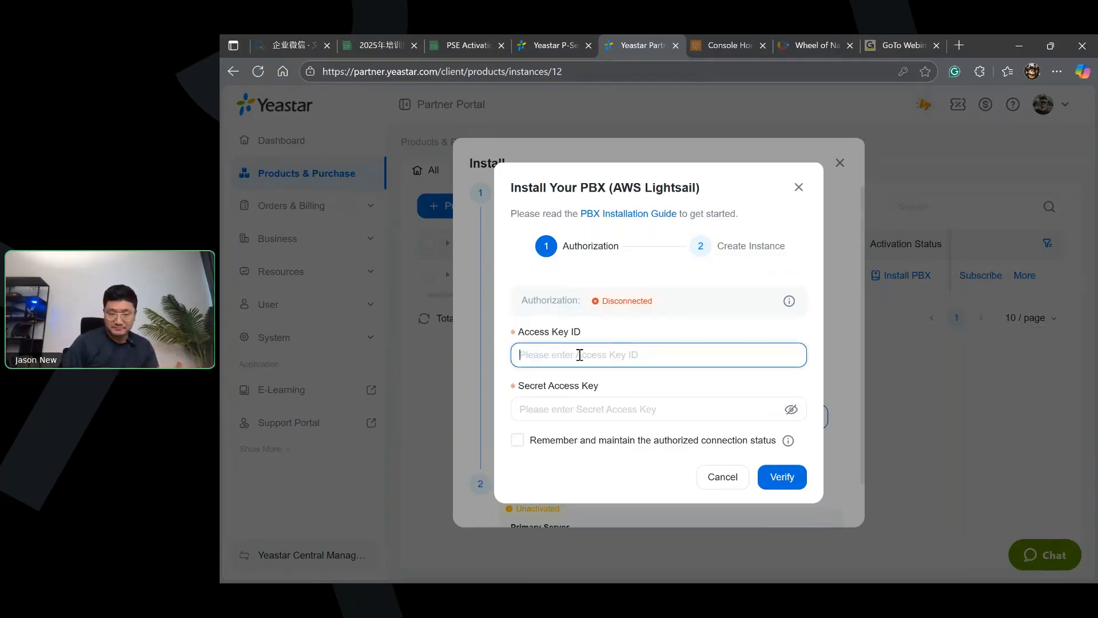
{"action": "left_click", "coordinate": [569, 407]}
{"action": "left_click", "coordinate": [692, 377]}
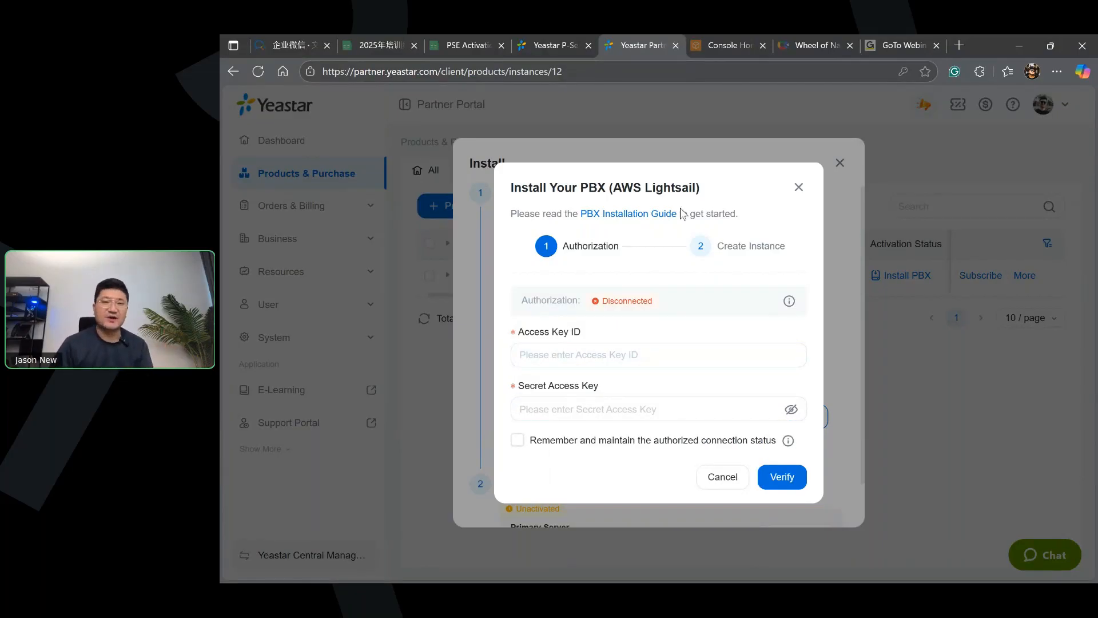
Switch to the AWS console and open the account's security credentials page.
{"action": "left_click", "coordinate": [738, 45]}
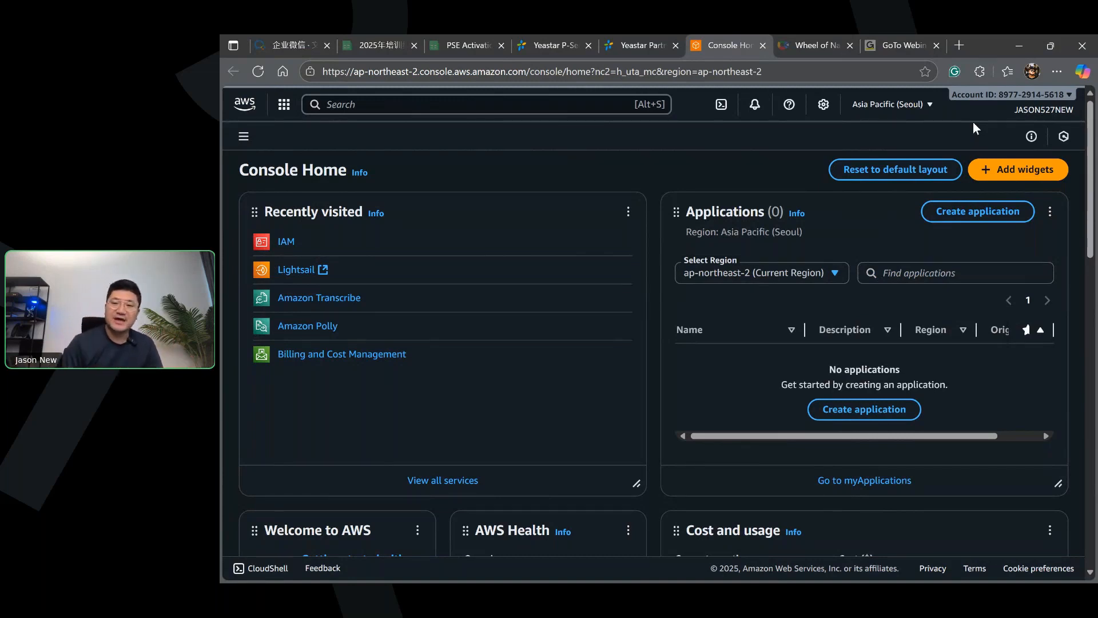
{"action": "left_click", "coordinate": [1040, 111]}
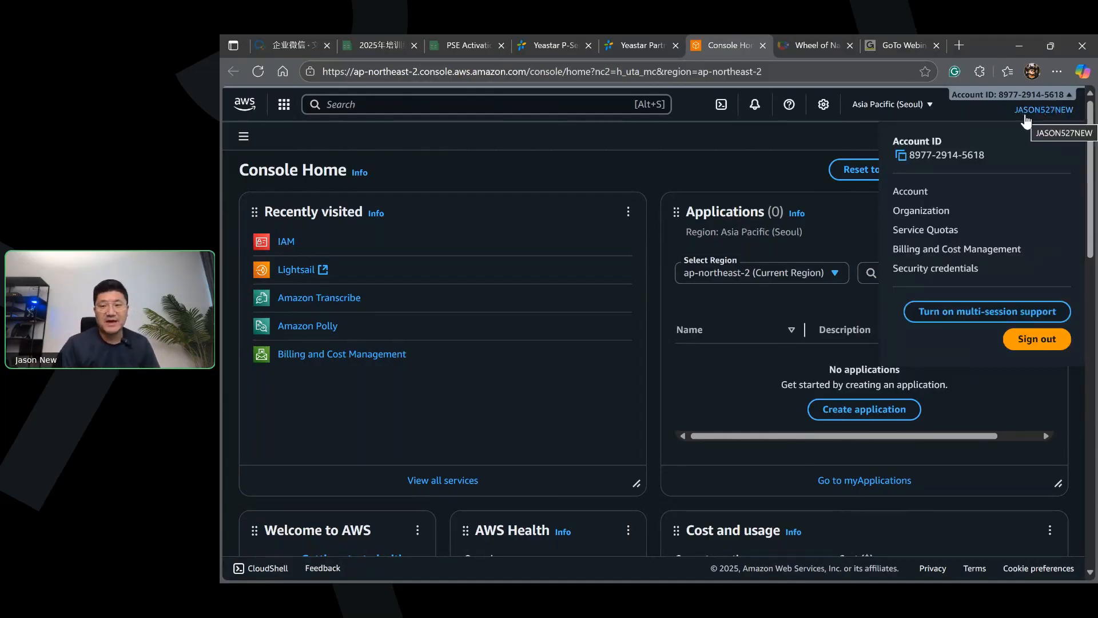
{"action": "left_click", "coordinate": [951, 274]}
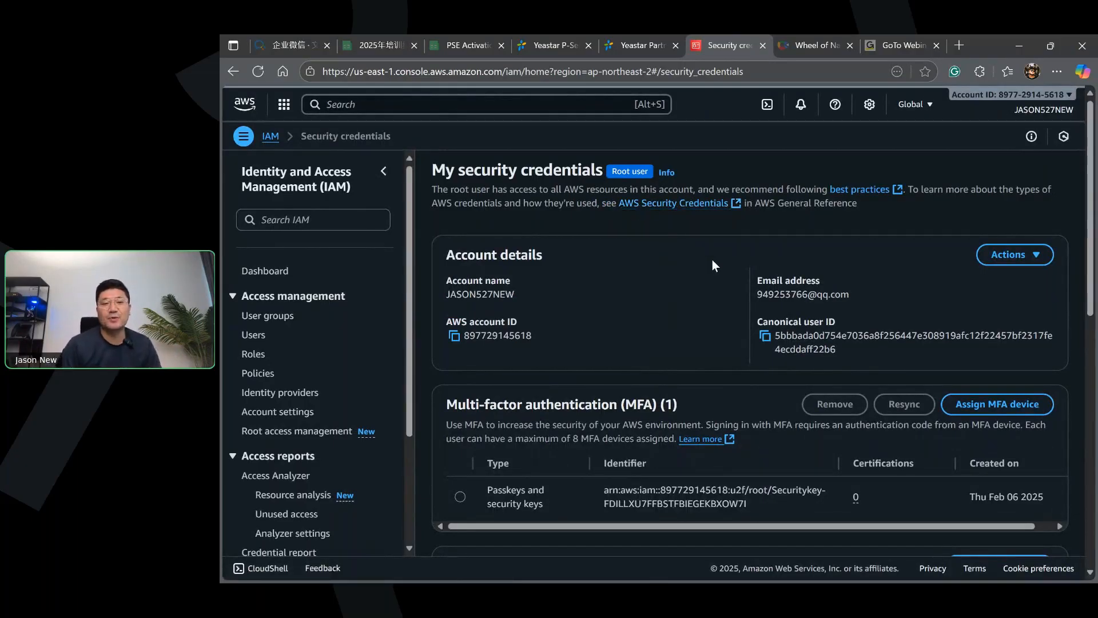
Create a root user access key in the Access keys section, acknowledging that it is not a best practice.
{"action": "scroll", "coordinate": [712, 260], "scroll_direction": "down", "scroll_amount": 1}
{"action": "scroll", "coordinate": [712, 259], "scroll_direction": "down", "scroll_amount": 2}
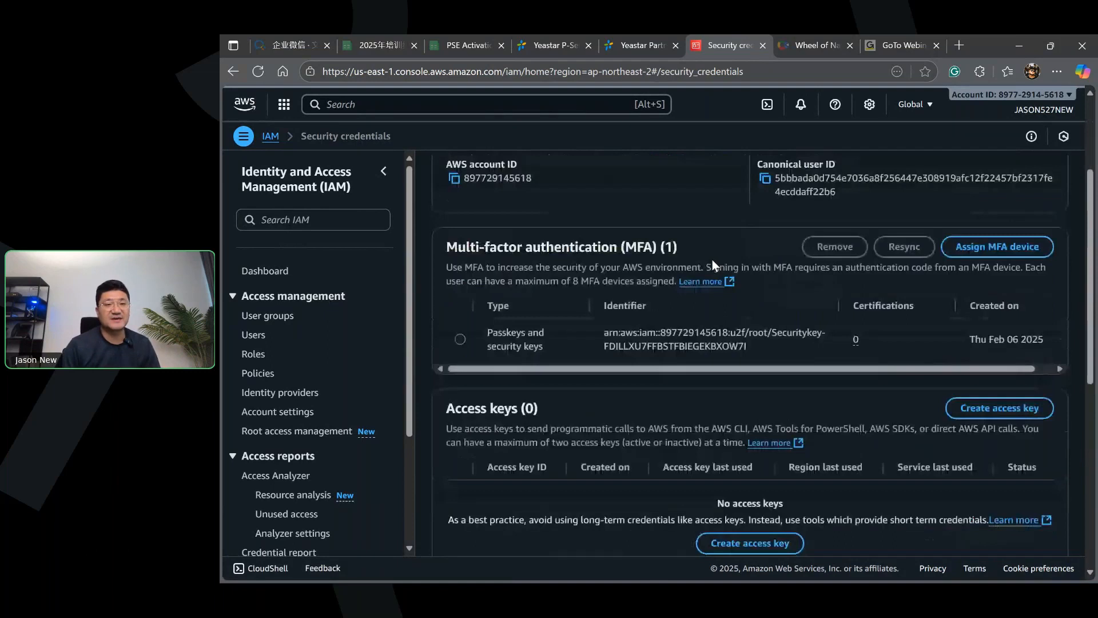
{"action": "scroll", "coordinate": [712, 260], "scroll_direction": "down", "scroll_amount": 3}
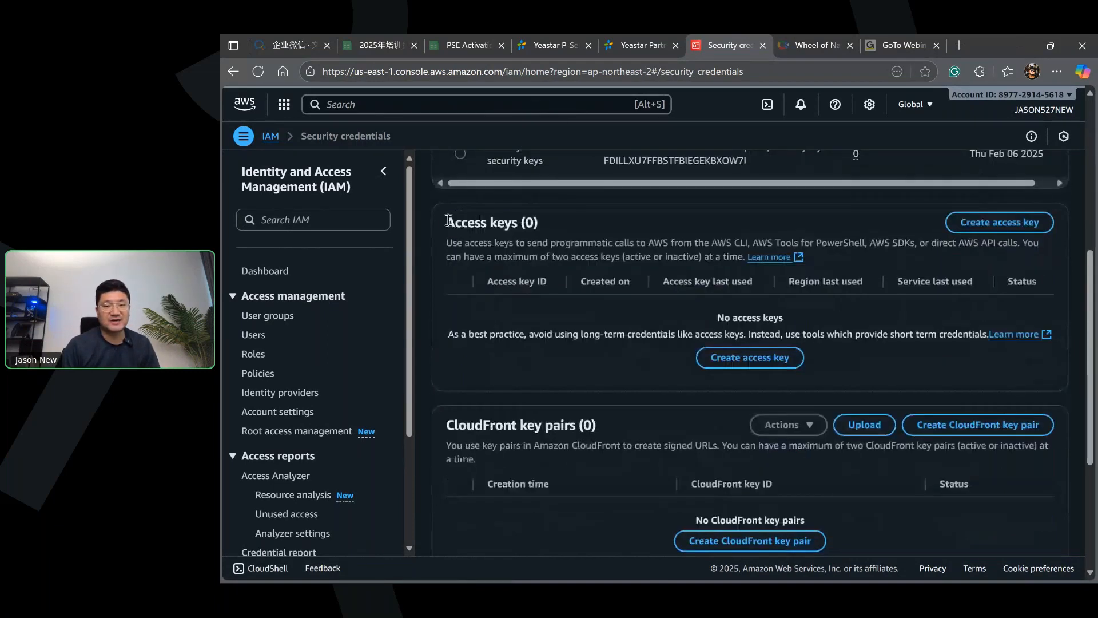
{"action": "left_click", "coordinate": [752, 360]}
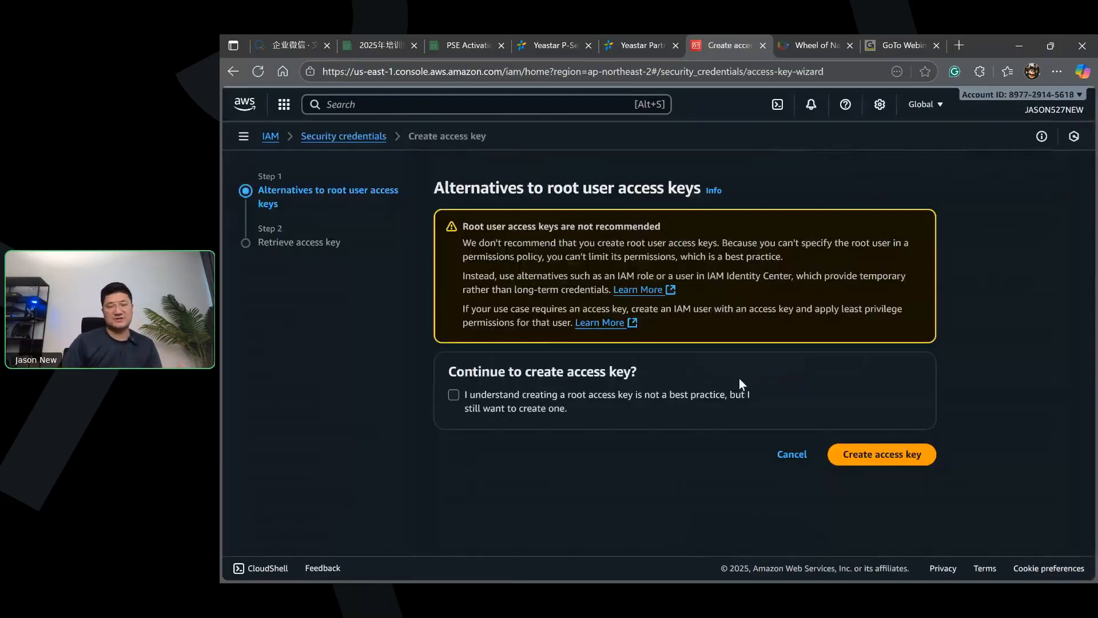
{"action": "left_click", "coordinate": [452, 398]}
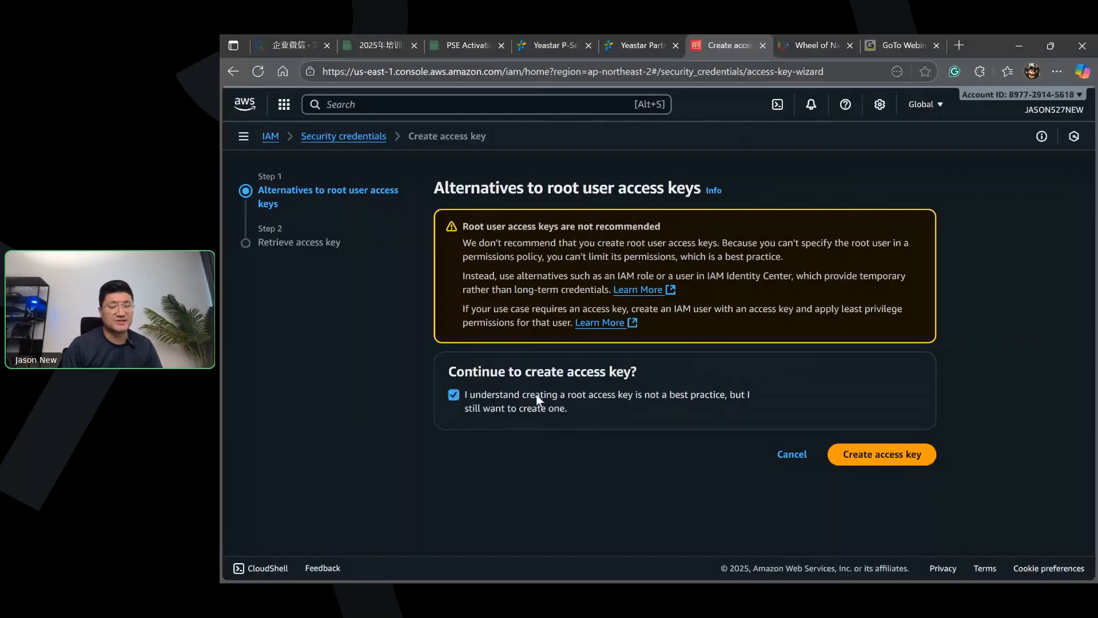
{"action": "left_click", "coordinate": [899, 463]}
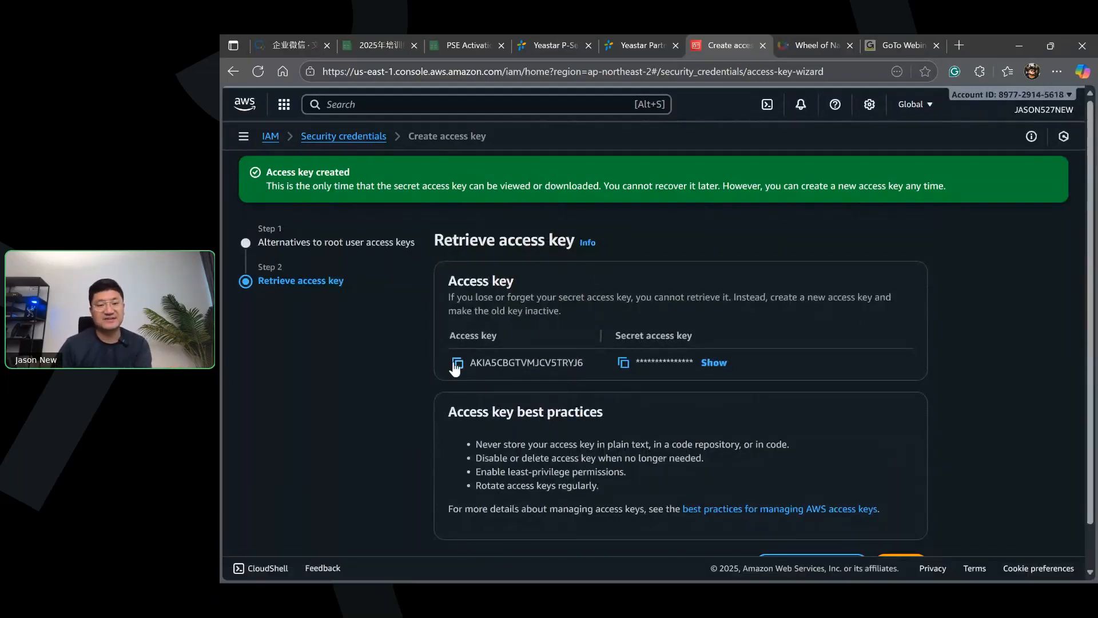
Reveal the secret access key in AWS, then copy the access key into the Access Key ID field of the Yeastar AWS Lightsail installation.
{"action": "left_click", "coordinate": [705, 363]}
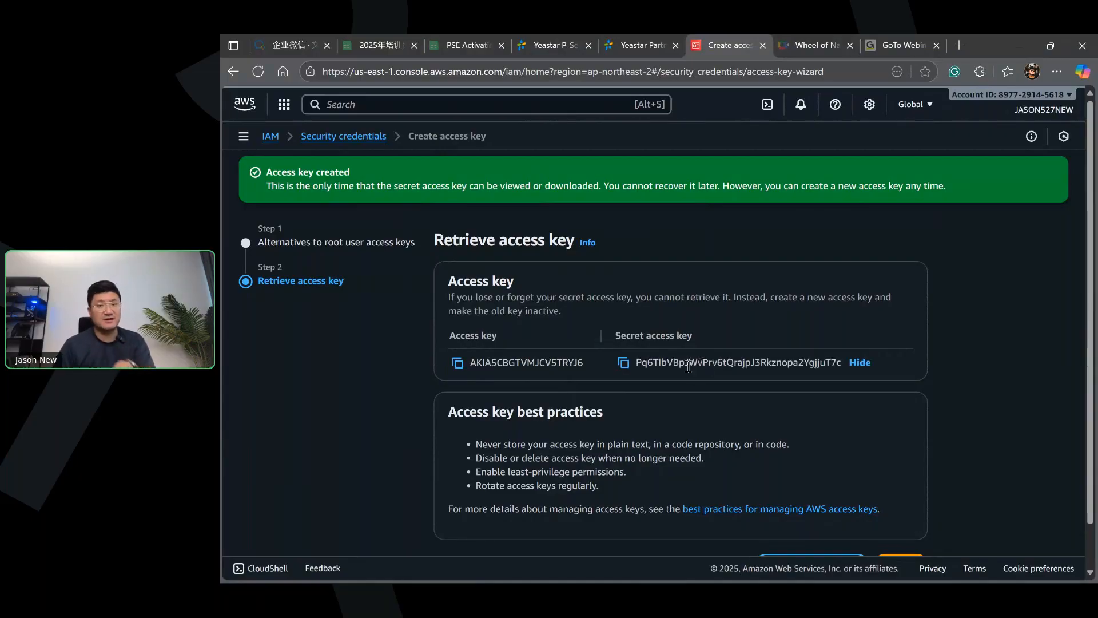
{"action": "left_click", "coordinate": [457, 363]}
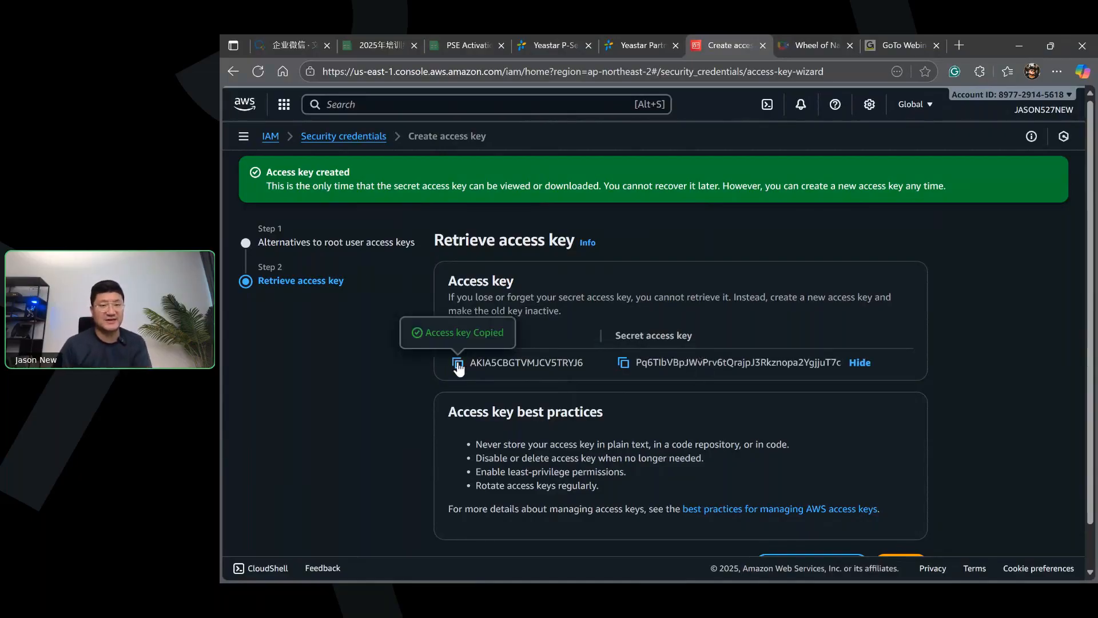
{"action": "left_click", "coordinate": [642, 42]}
{"action": "left_click", "coordinate": [609, 354]}
{"action": "key", "text": "ctrl+v"}
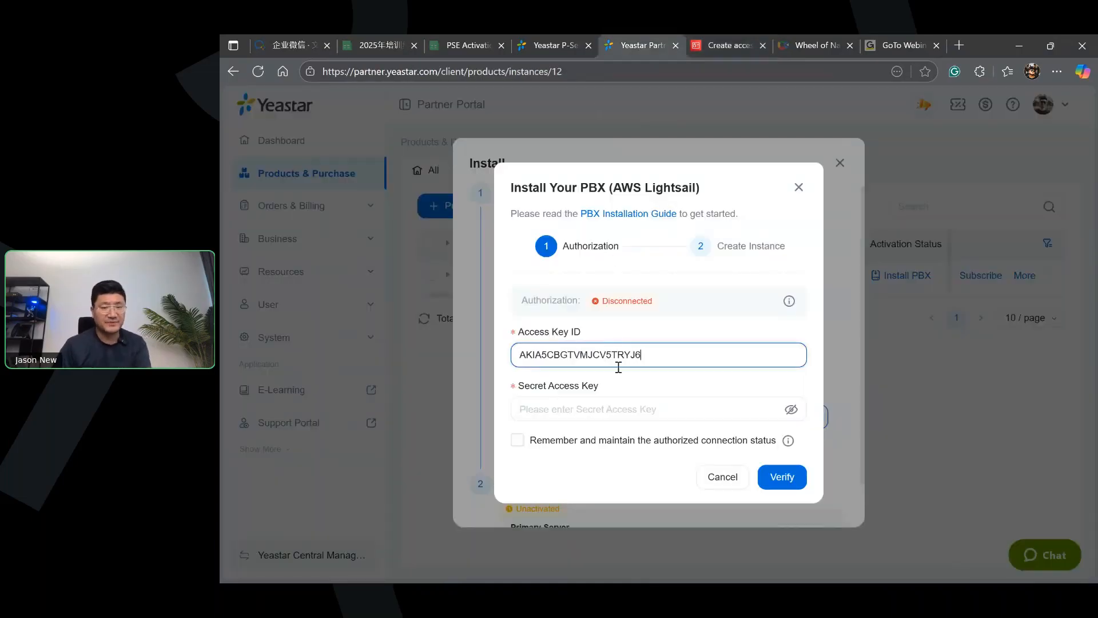
Copy the secret access key from AWS into the Secret Access Key field and verify the authorization with the connection status remembered.
{"action": "left_click", "coordinate": [732, 47]}
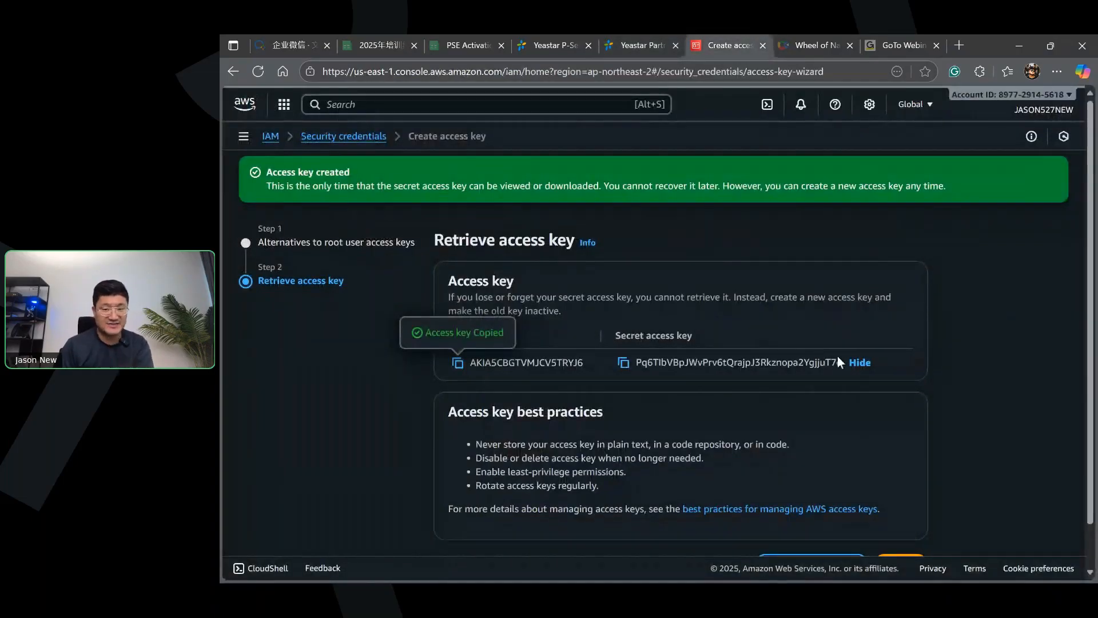
{"action": "left_click", "coordinate": [623, 363]}
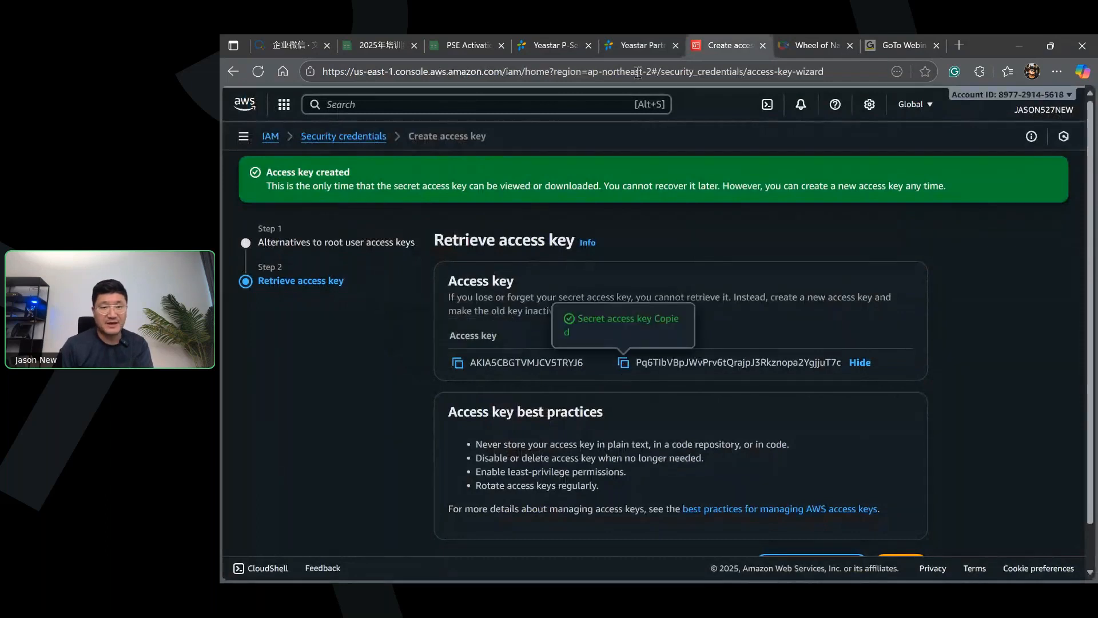
{"action": "left_click", "coordinate": [635, 45]}
{"action": "left_click", "coordinate": [603, 407]}
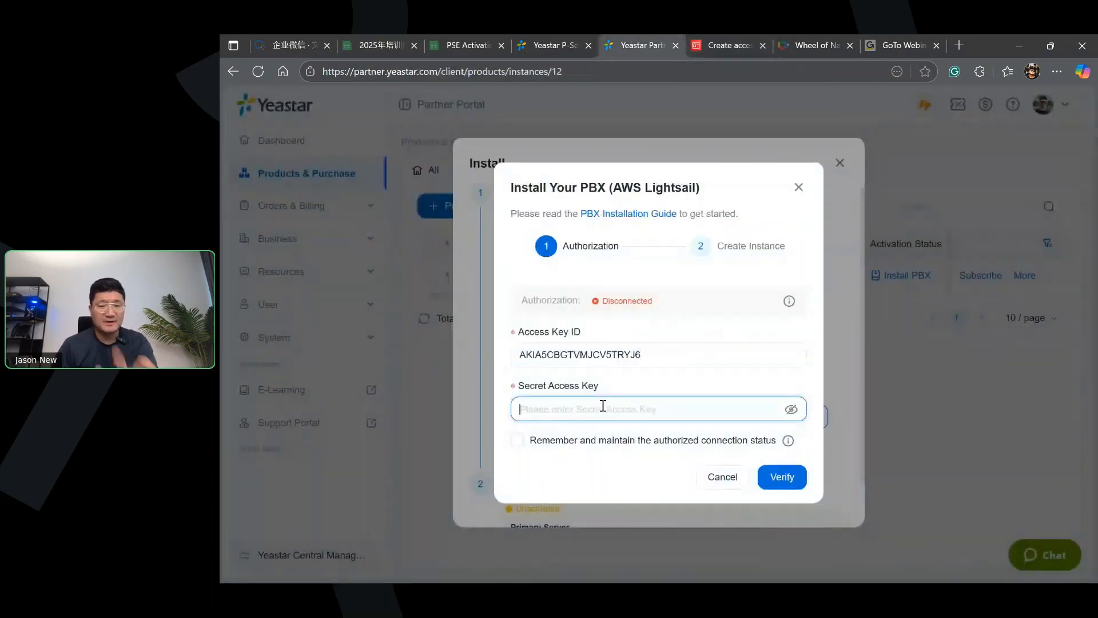
{"action": "key", "text": "ctrl+v"}
{"action": "left_click", "coordinate": [517, 440]}
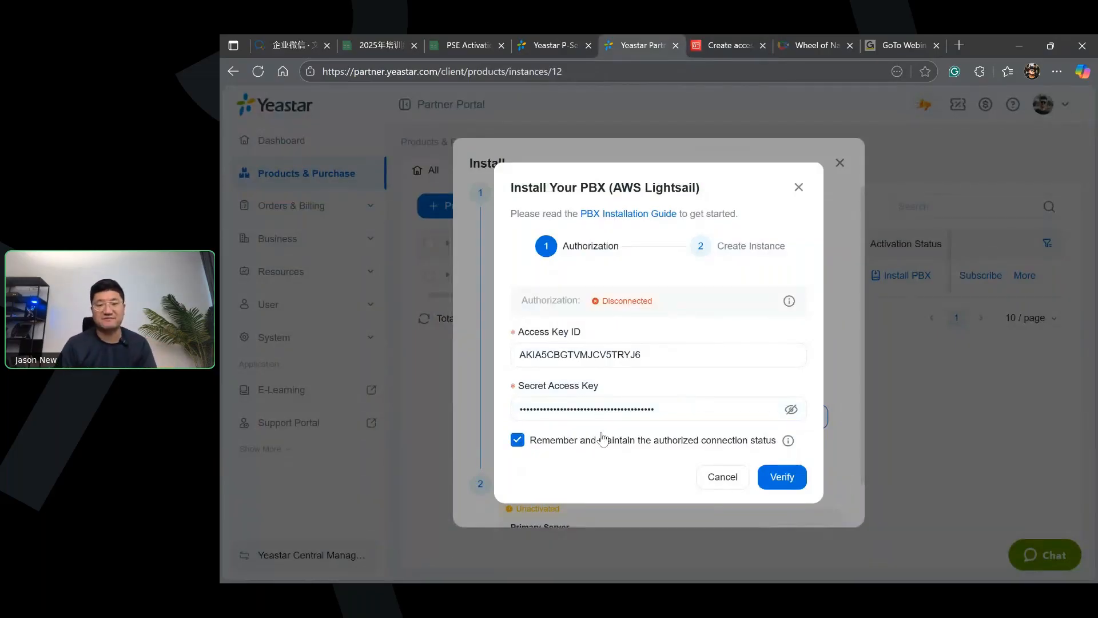
{"action": "left_click", "coordinate": [777, 478]}
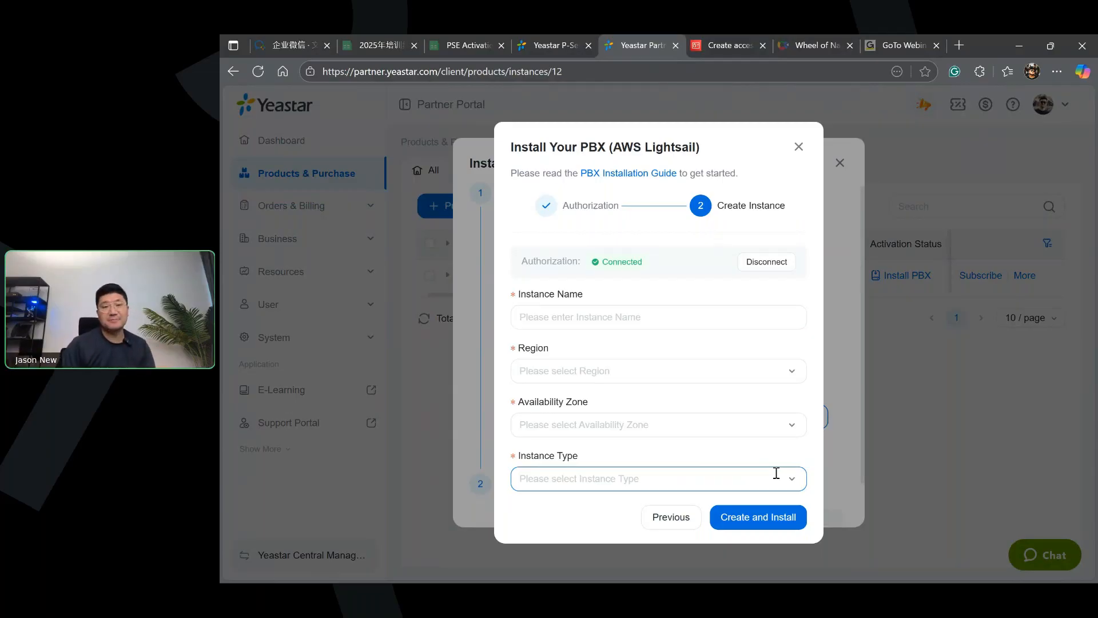
{"action": "left_click_drag", "start_coordinate": [509, 149], "coordinate": [700, 150]}
{"action": "mouse_move", "coordinate": [784, 183]}
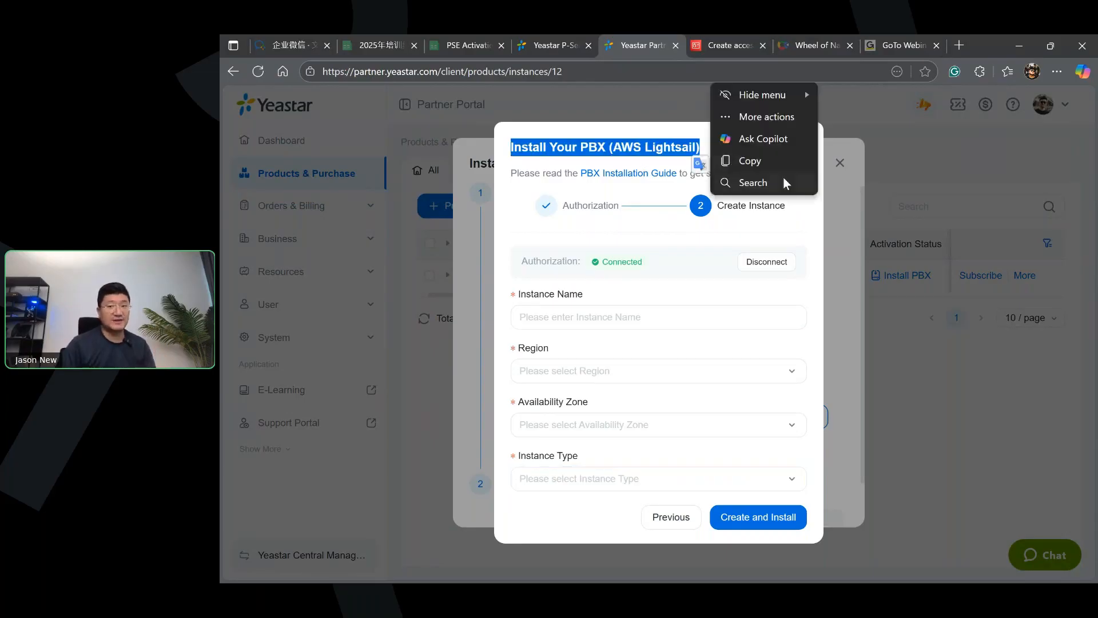
{"action": "left_click", "coordinate": [794, 238]}
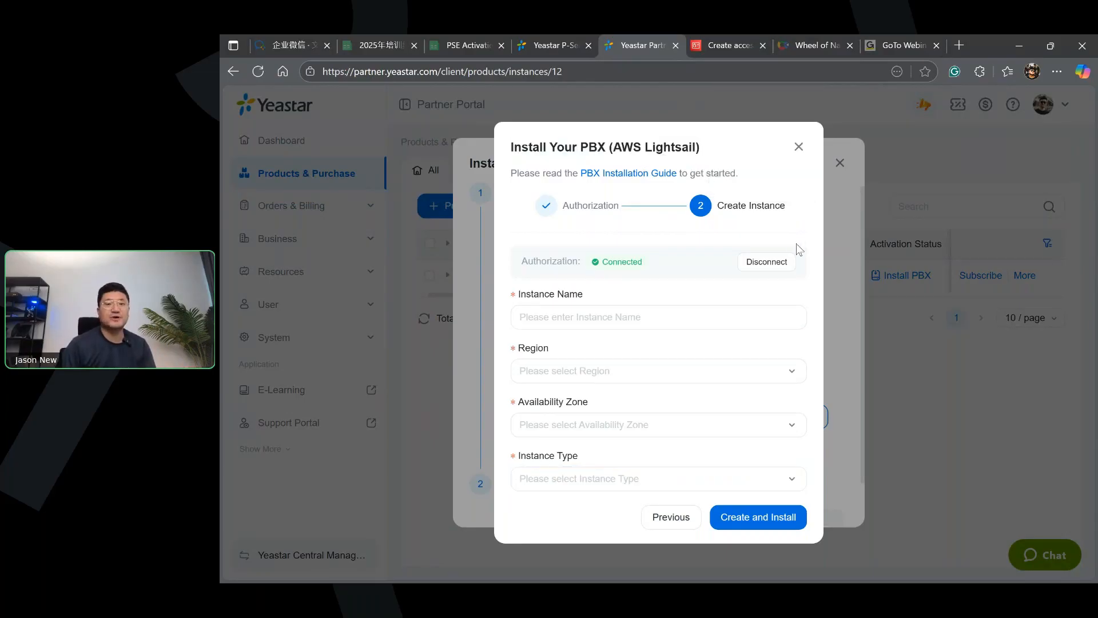
Name the new instance with the prefix PSE_ followed by the account owner's first name.
{"action": "left_click", "coordinate": [628, 311]}
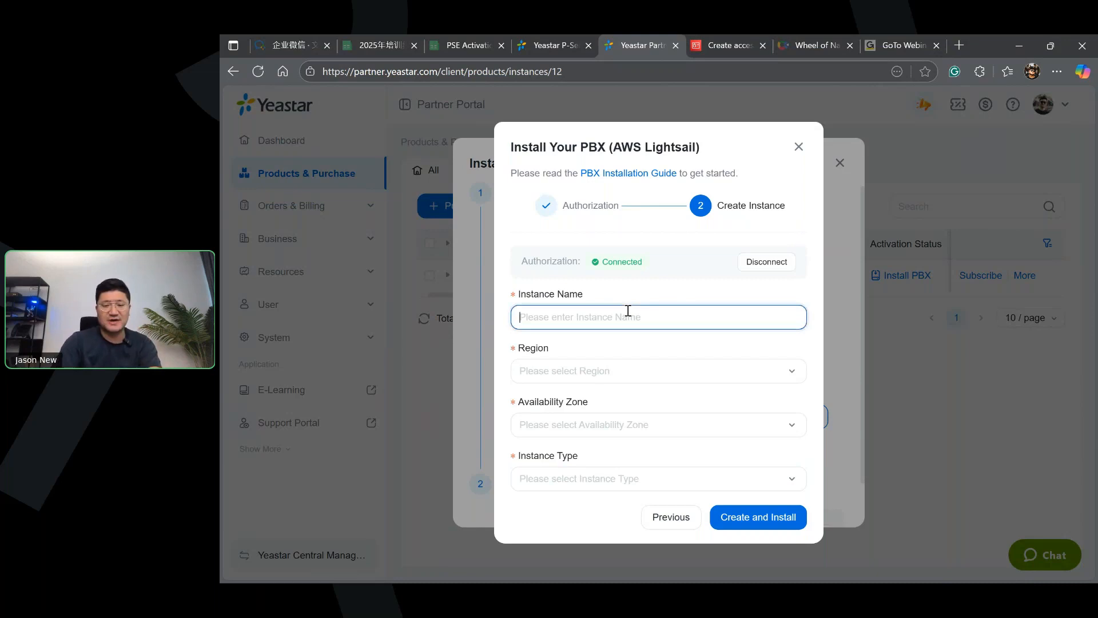
{"action": "type", "text": "PSE"}
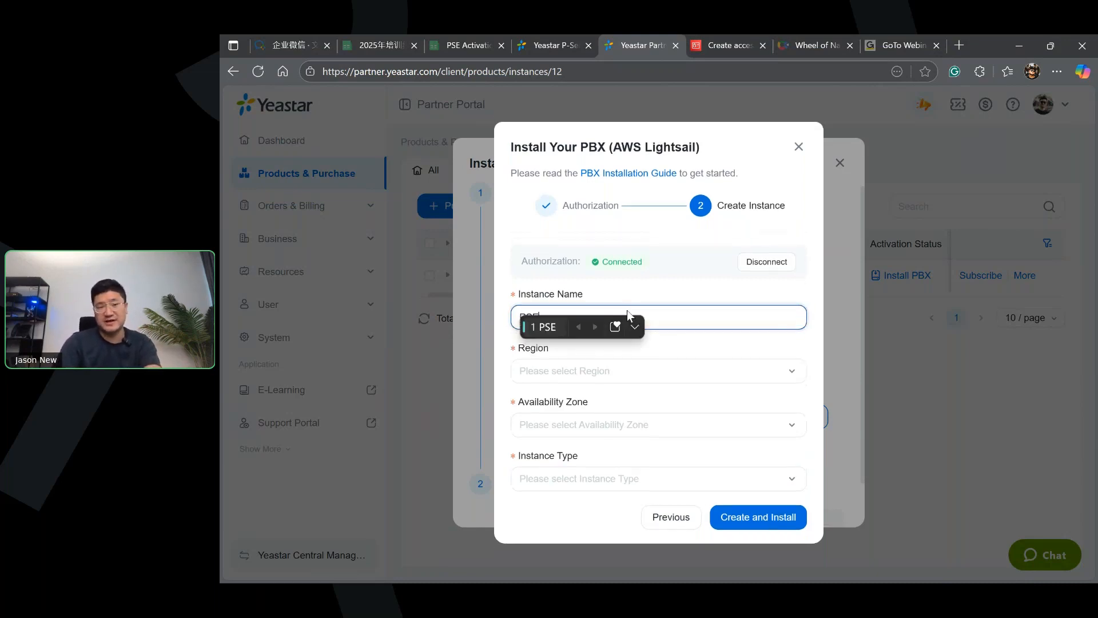
{"action": "key", "text": "Return"}
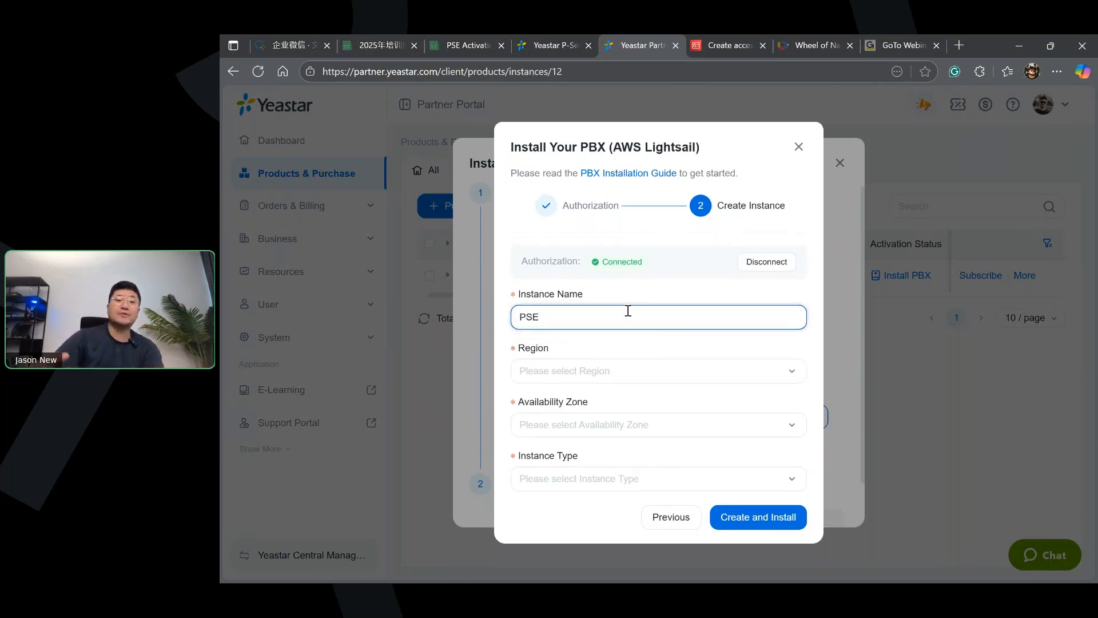
{"action": "type", "text": "_Jason"}
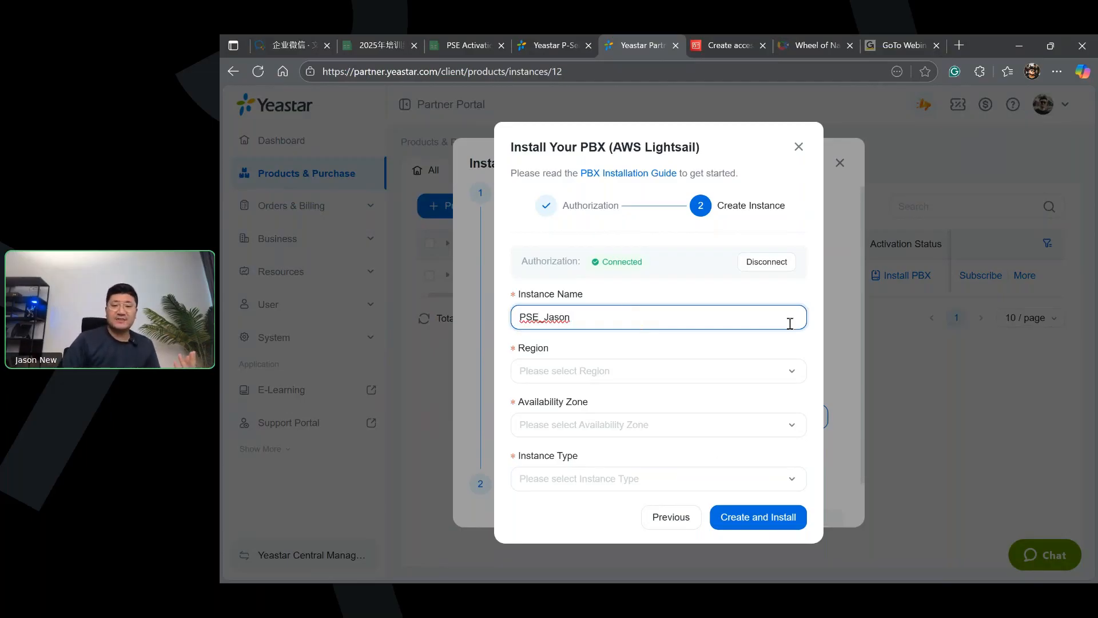
Set the instance's region to ap-northeast-1 and its availability zone to ap-northeast-1a.
{"action": "left_click", "coordinate": [781, 370]}
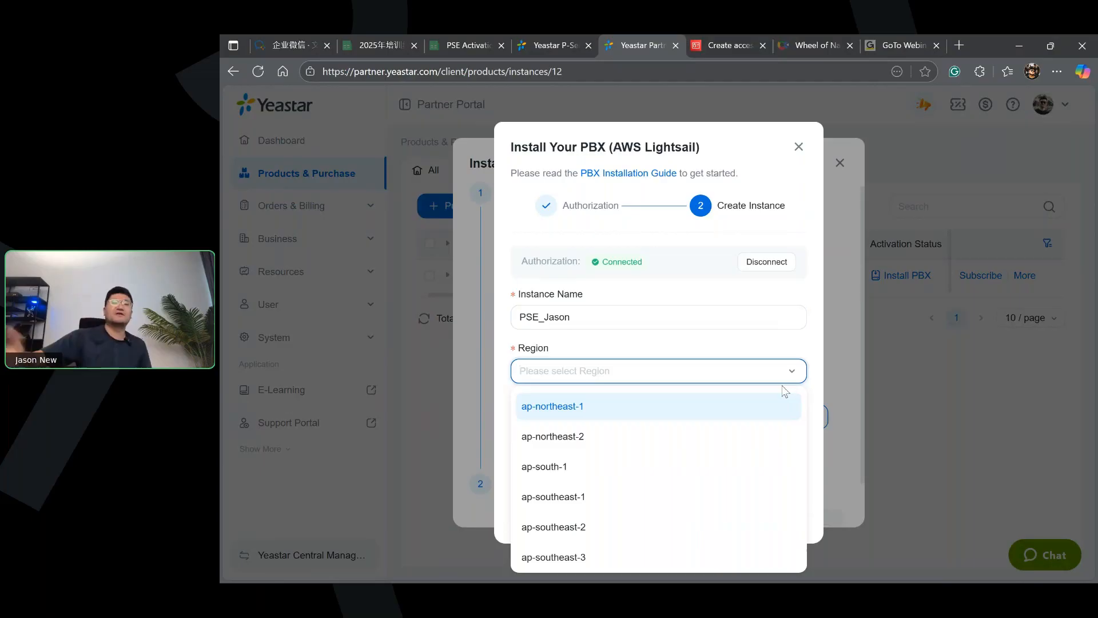
{"action": "scroll", "coordinate": [658, 454], "scroll_direction": "down", "scroll_amount": 5}
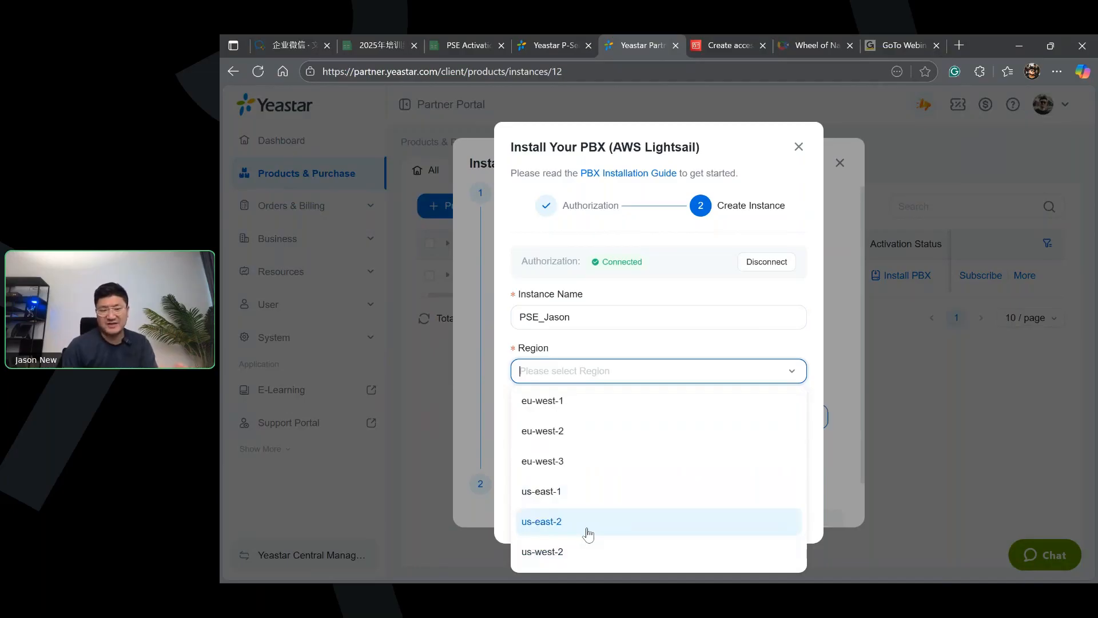
{"action": "scroll", "coordinate": [576, 436], "scroll_direction": "up", "scroll_amount": 5}
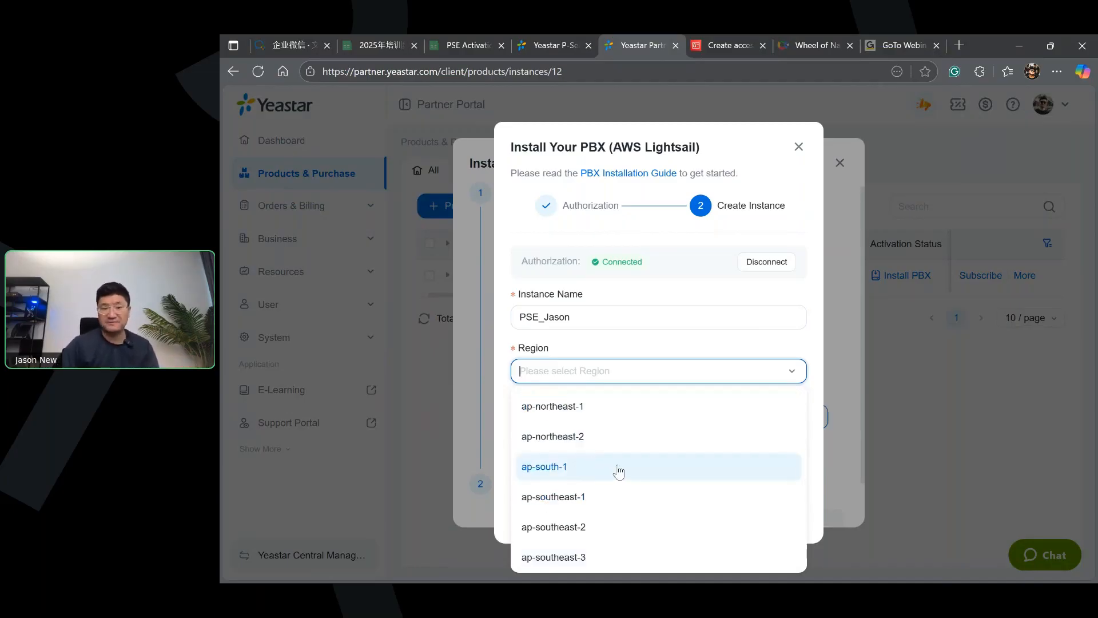
{"action": "left_click", "coordinate": [650, 406]}
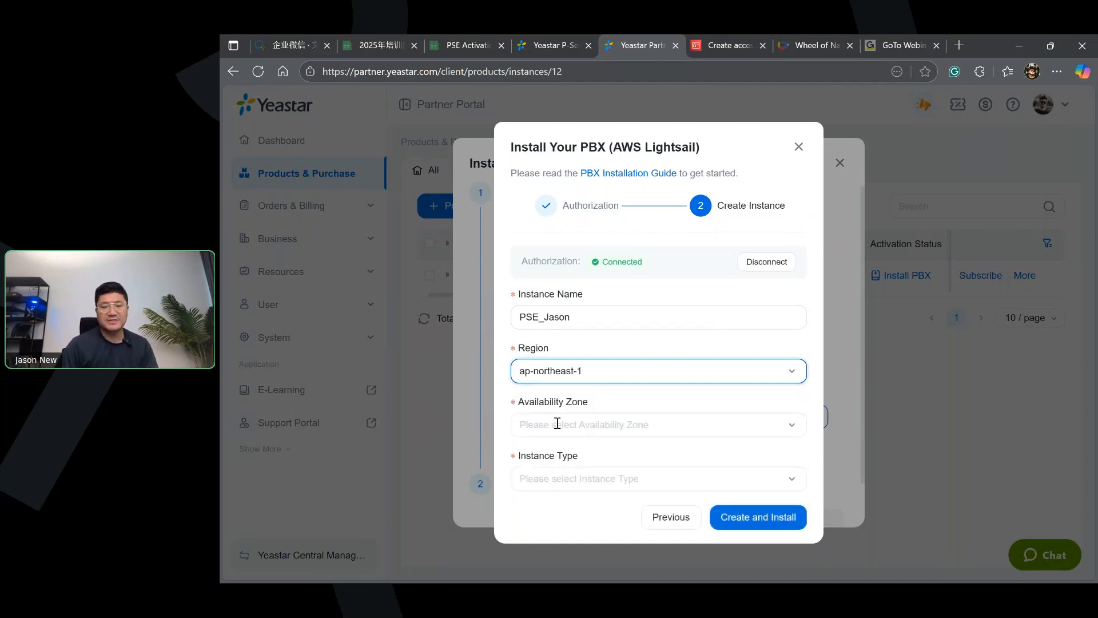
{"action": "left_click", "coordinate": [665, 429]}
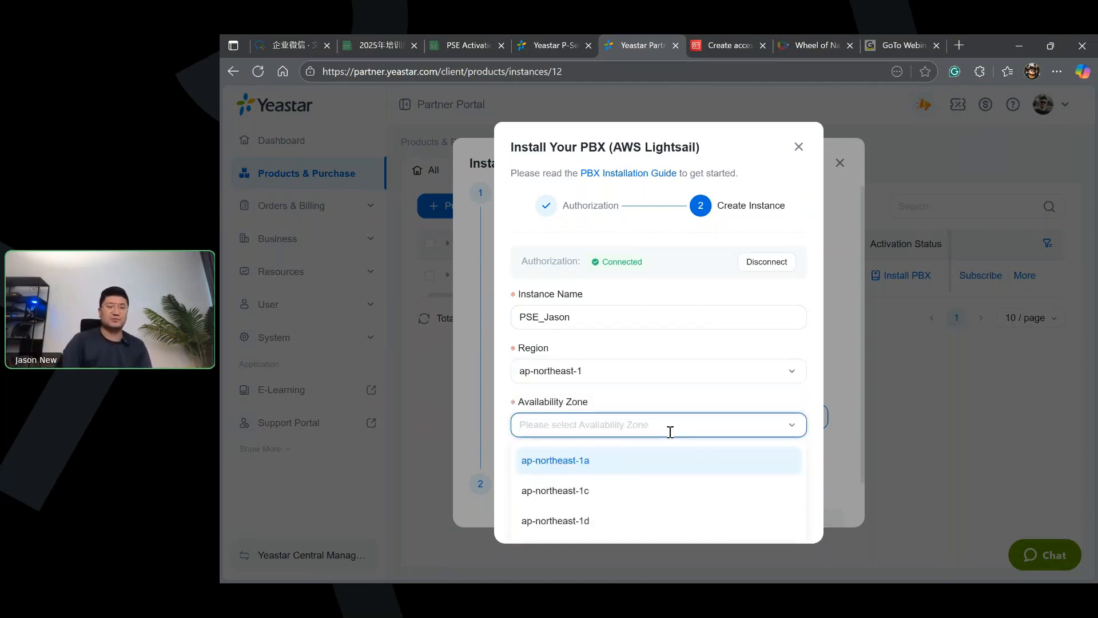
{"action": "left_click", "coordinate": [645, 458]}
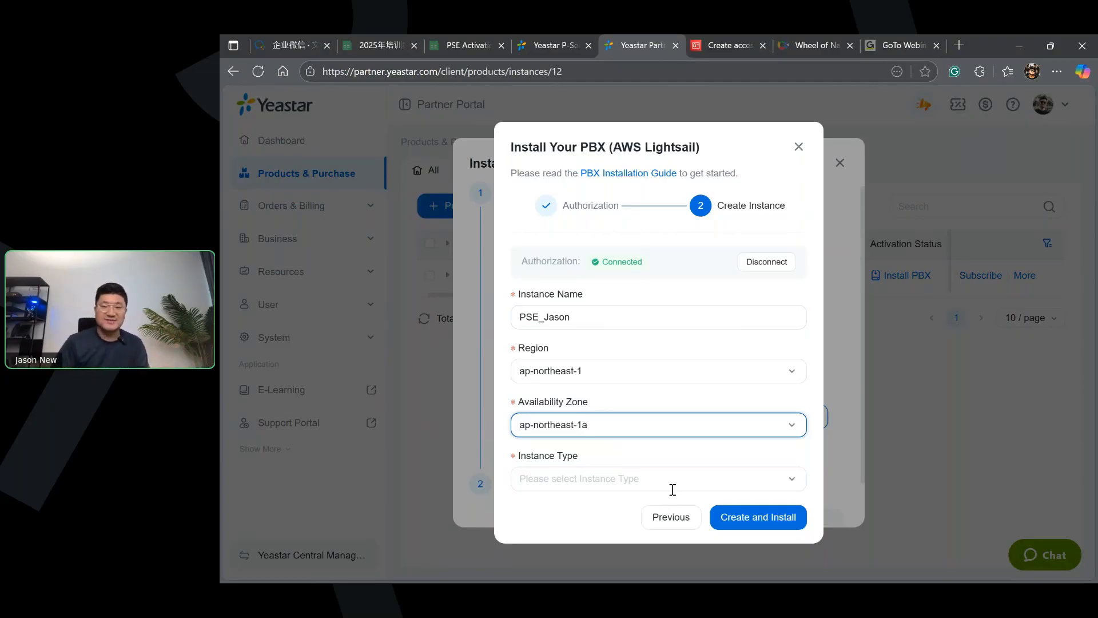
Choose the small_3_0 instance type (2 vCPUs, 2.0 GB RAM, 60 GB SSD) and start creating and installing the PBX.
{"action": "left_click", "coordinate": [685, 477]}
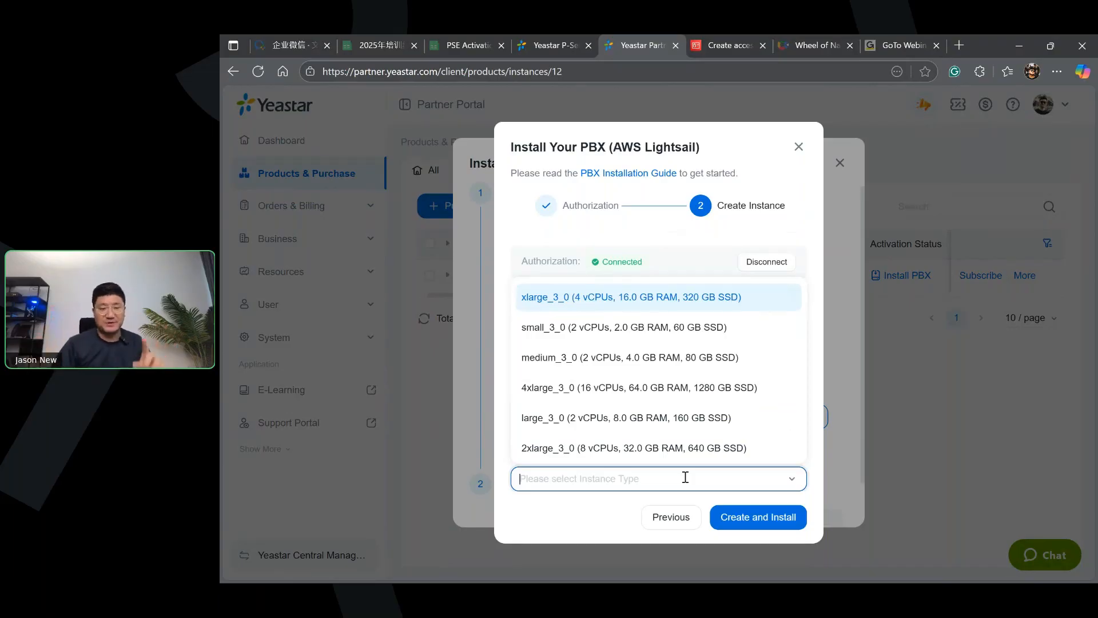
{"action": "left_click", "coordinate": [573, 328]}
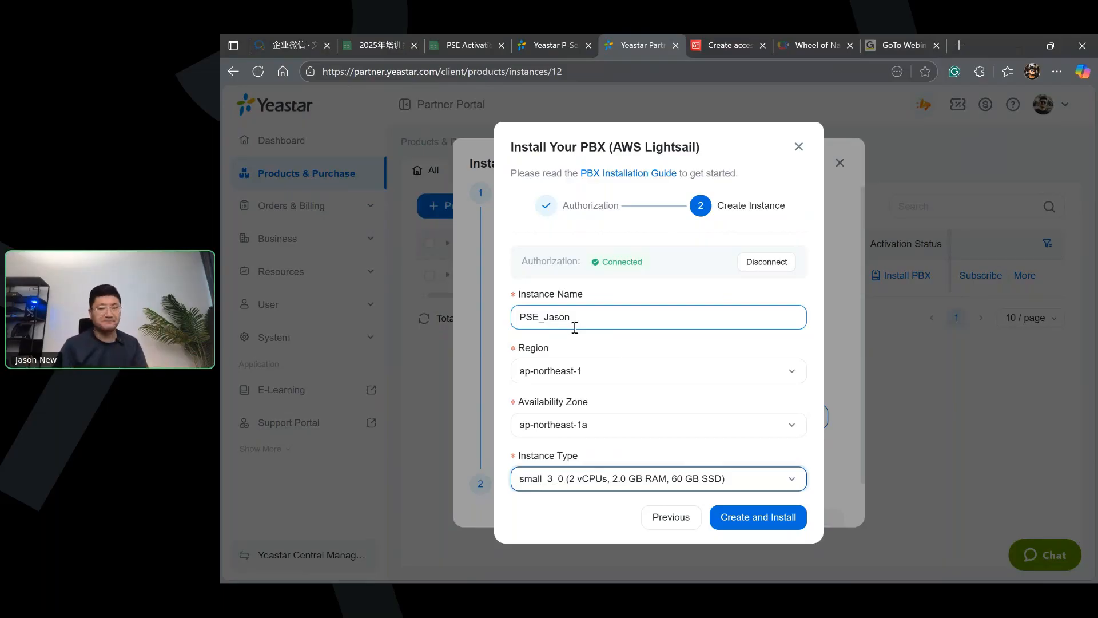
{"action": "left_click", "coordinate": [771, 528]}
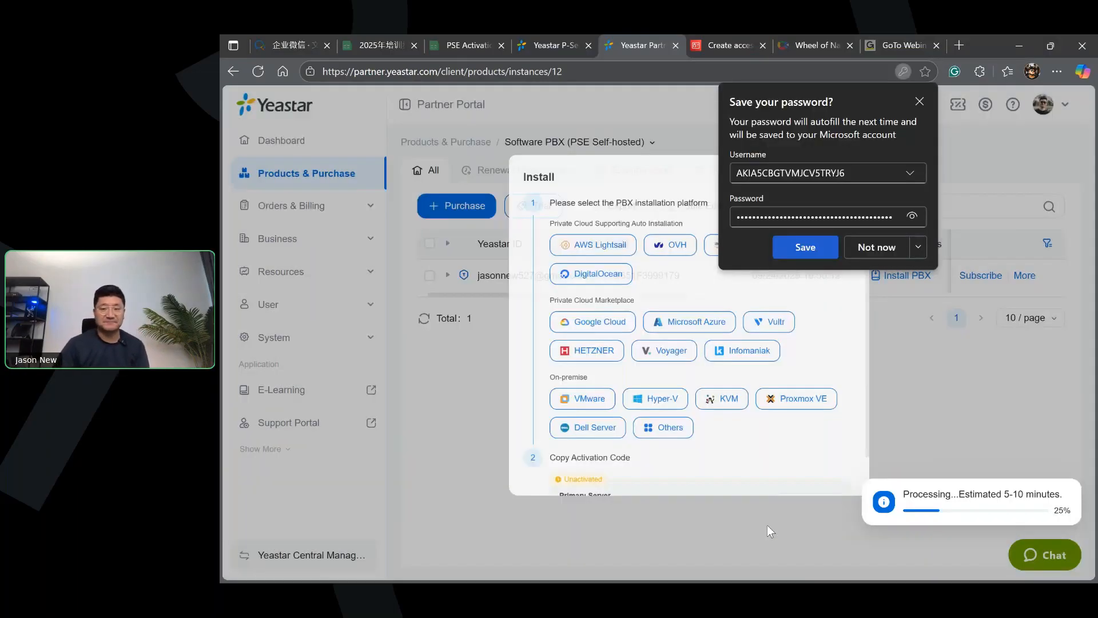
{"action": "left_click", "coordinate": [767, 525]}
Check the installation progress and display the activation code of the listed Software PBX.
{"action": "left_click_drag", "start_coordinate": [904, 496], "coordinate": [965, 495]}
{"action": "left_click", "coordinate": [1014, 507]}
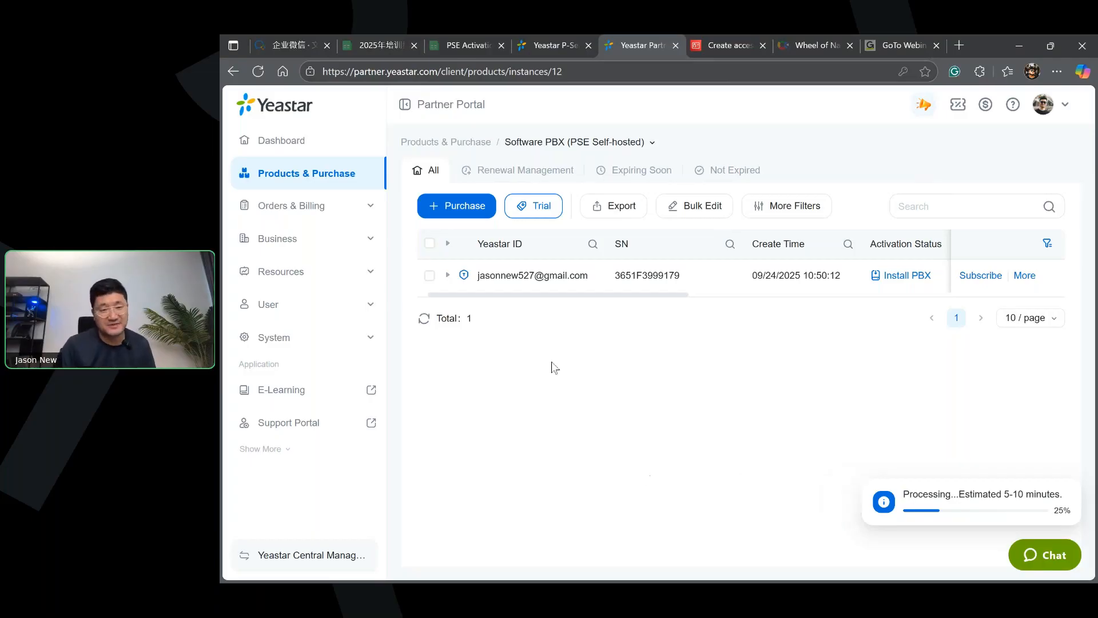
{"action": "left_click", "coordinate": [464, 275]}
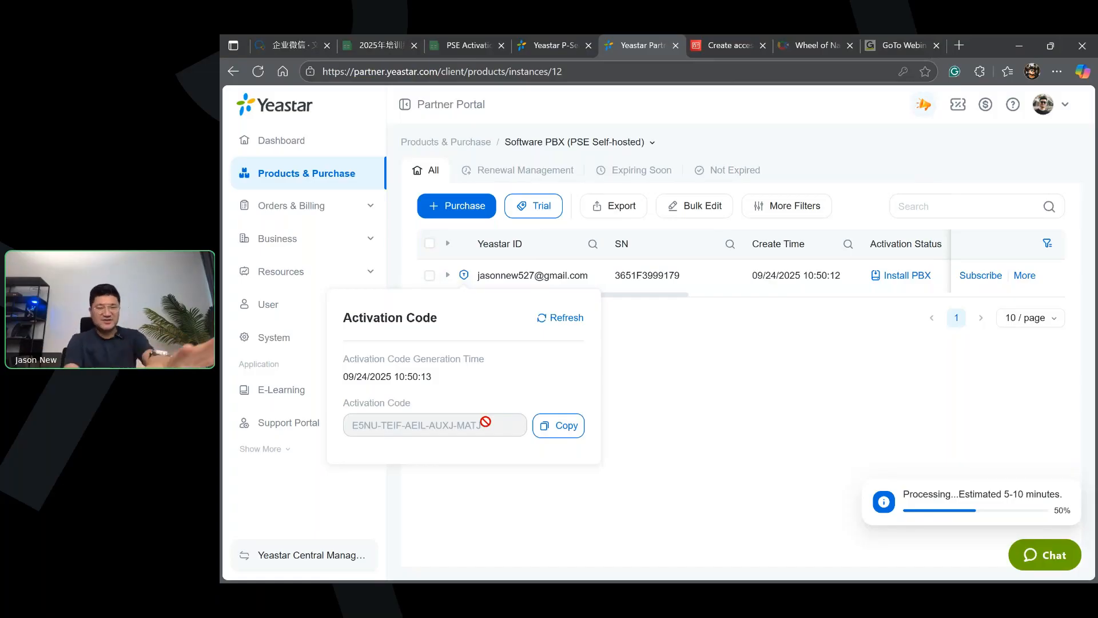
Switch to the AWS console, search for lightsail and open the Lightsail service.
{"action": "left_click", "coordinate": [736, 45]}
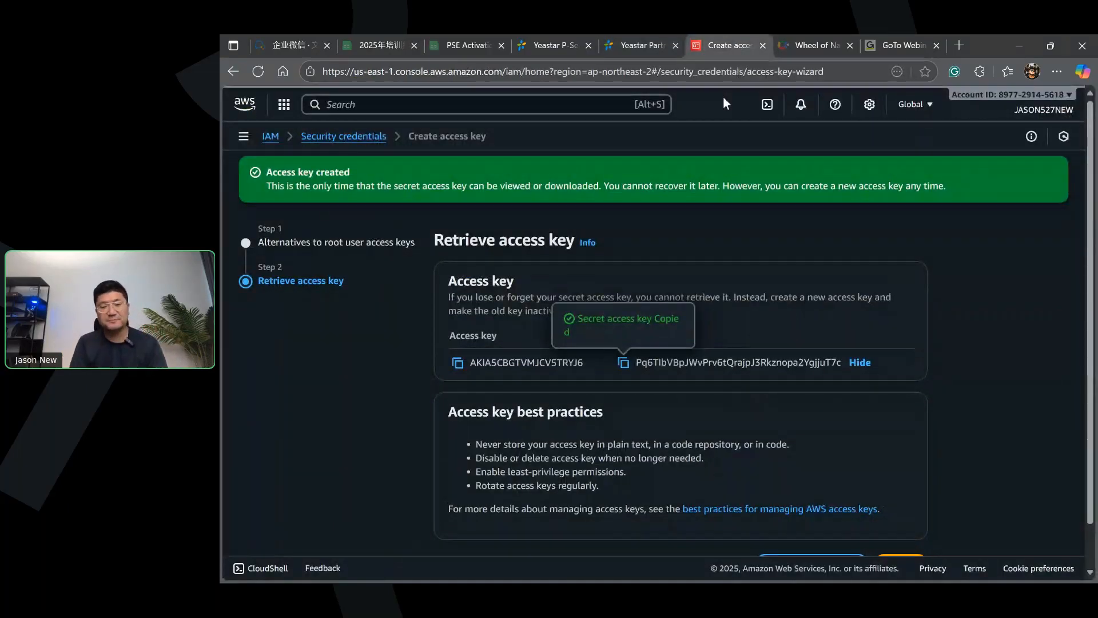
{"action": "left_click", "coordinate": [284, 106]}
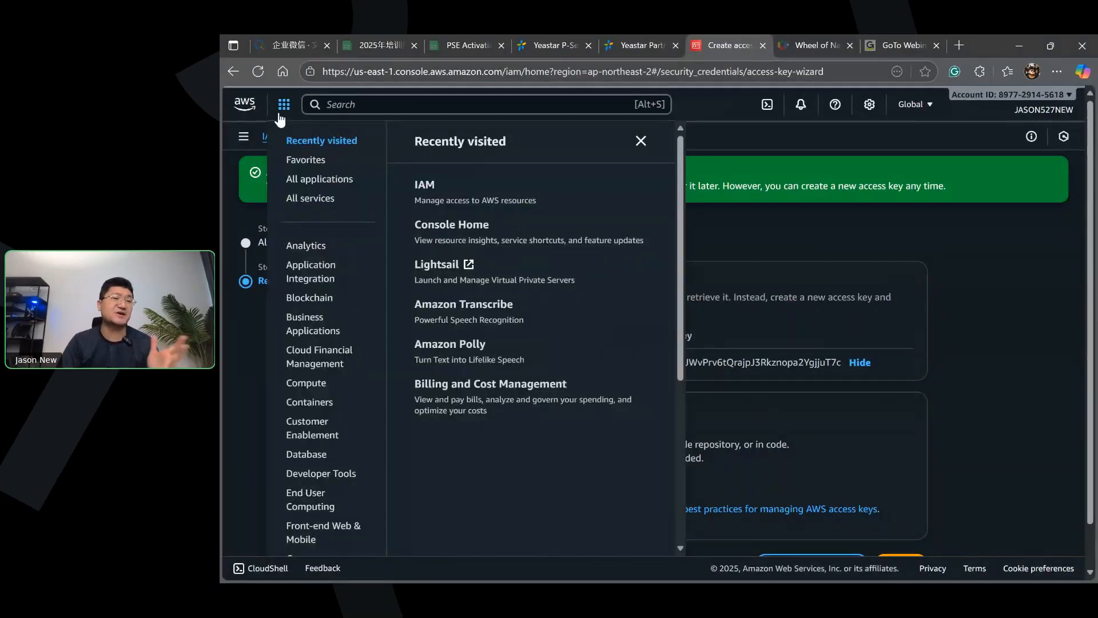
{"action": "left_click", "coordinate": [245, 105]}
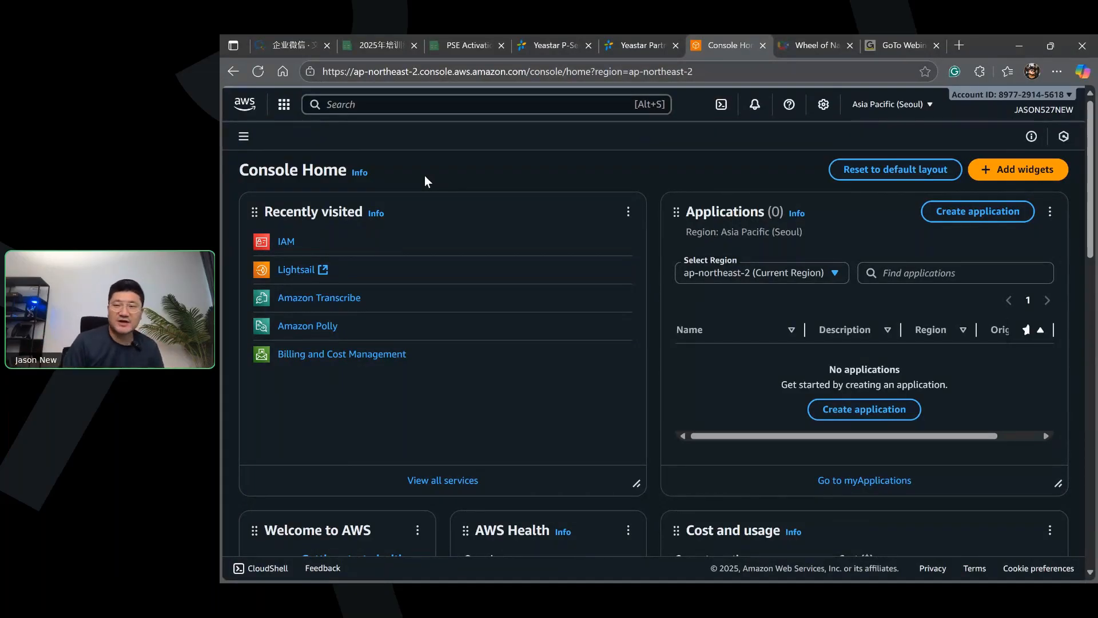
{"action": "left_click", "coordinate": [587, 107]}
{"action": "type", "text": "light"}
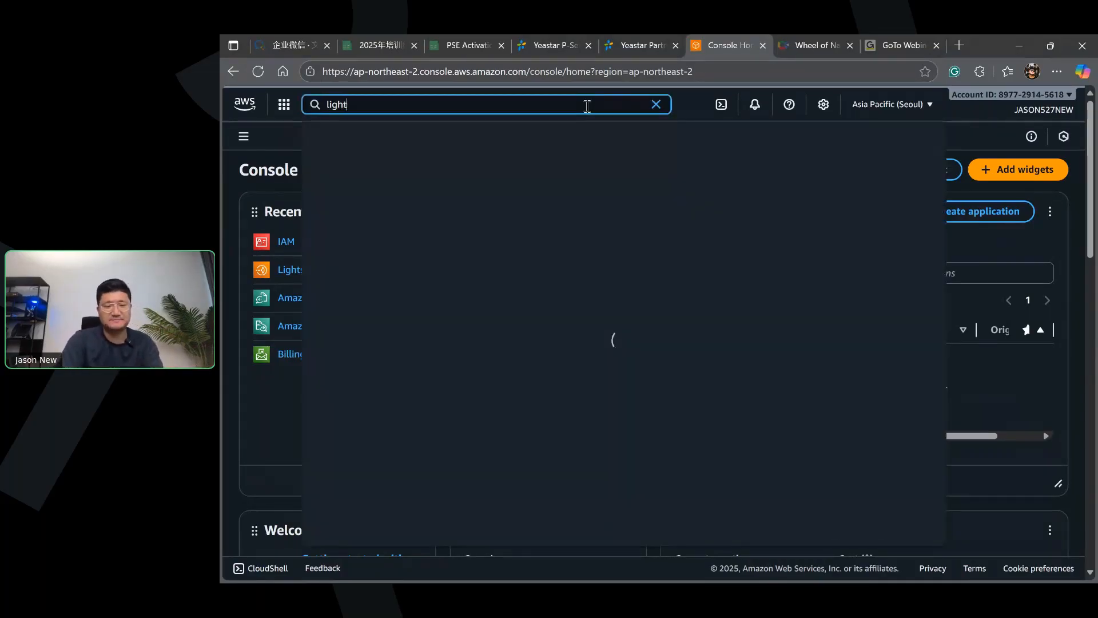
{"action": "type", "text": "sail"}
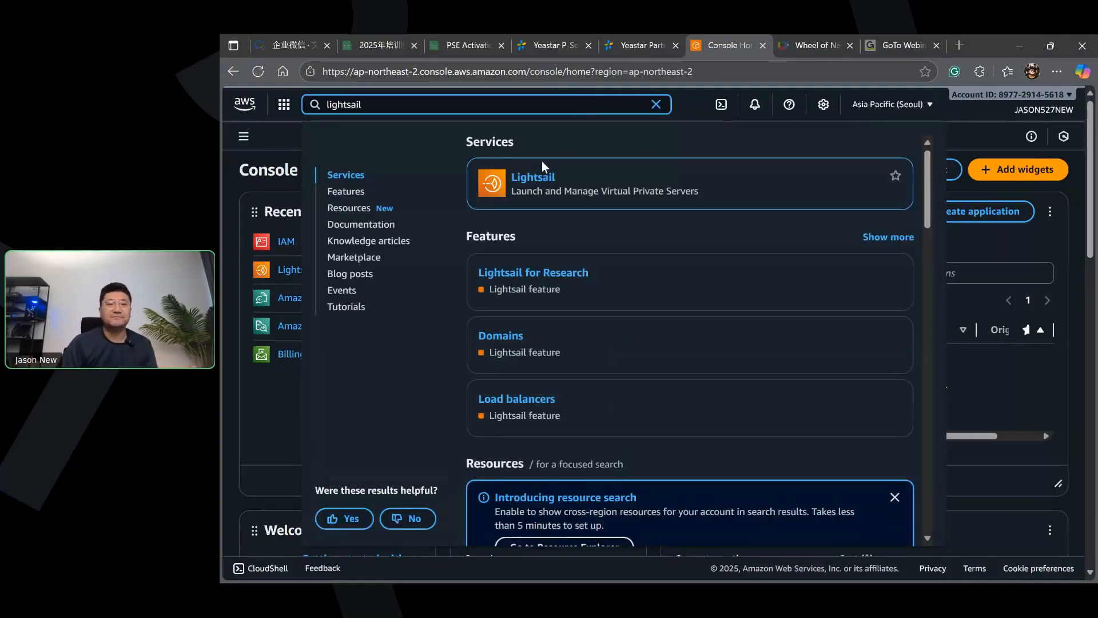
{"action": "mouse_move", "coordinate": [565, 196]}
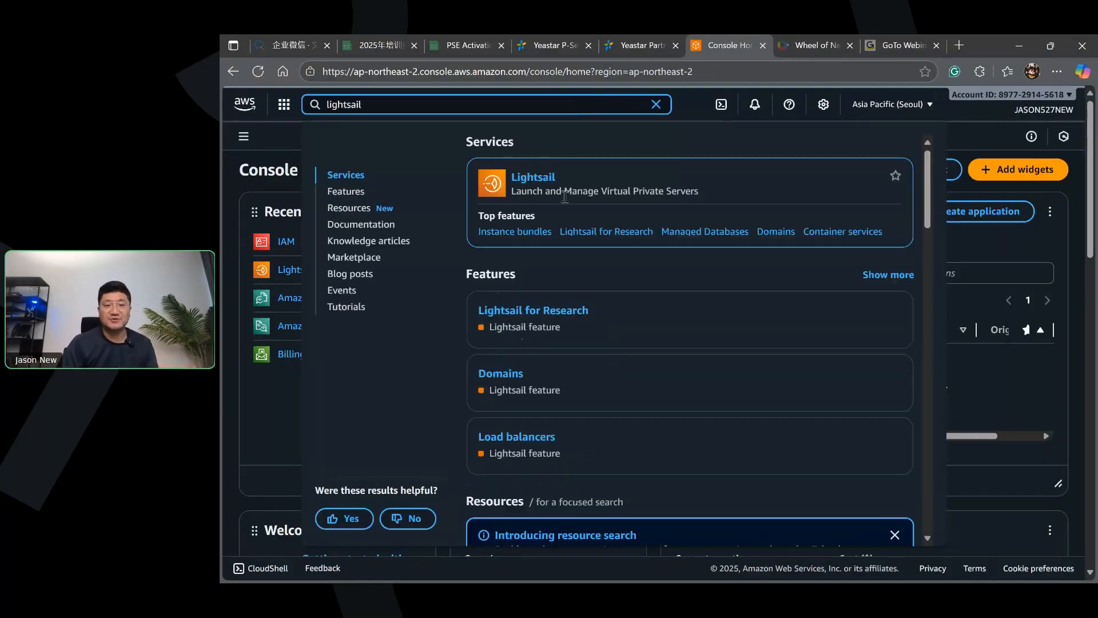
{"action": "left_click", "coordinate": [532, 182]}
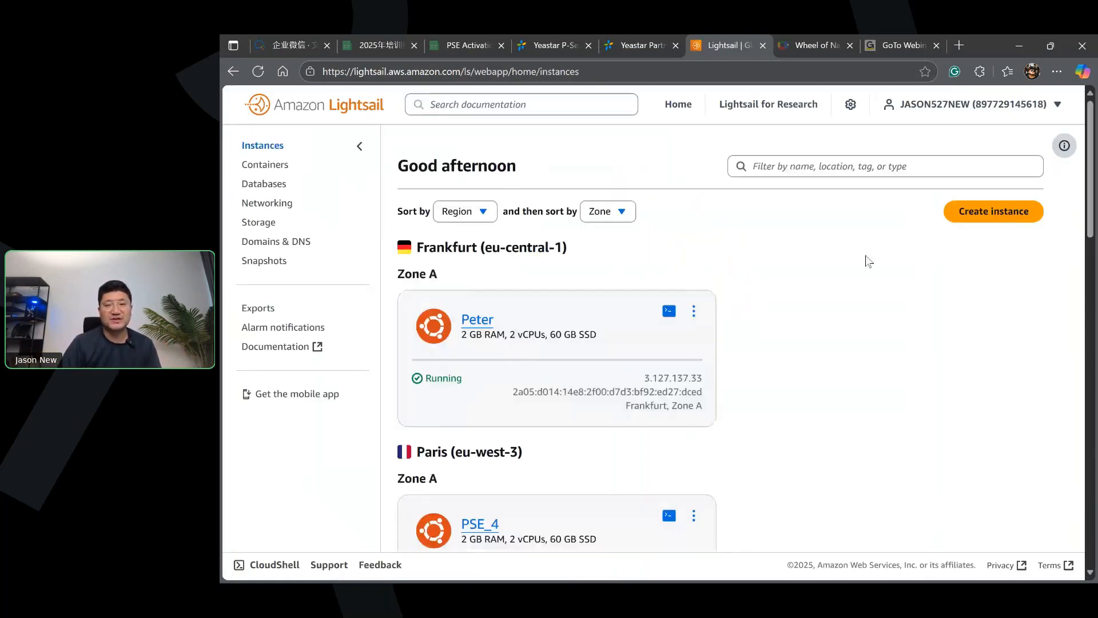
Start creating a new Lightsail instance and set its region to Singapore (ap-southeast-1).
{"action": "left_click", "coordinate": [1030, 214]}
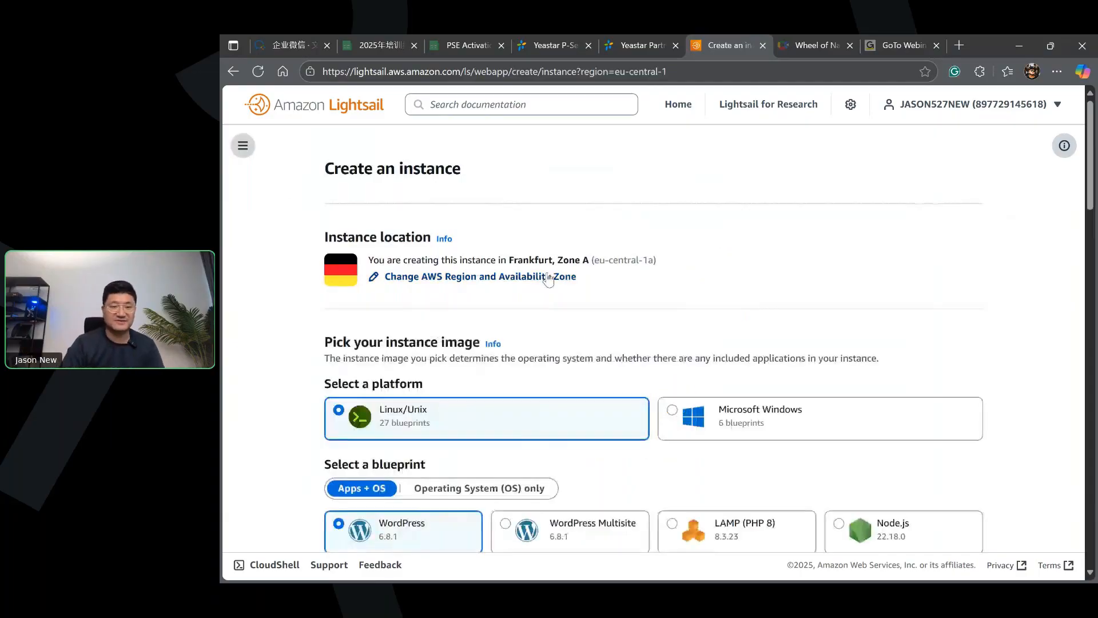
{"action": "left_click", "coordinate": [518, 280]}
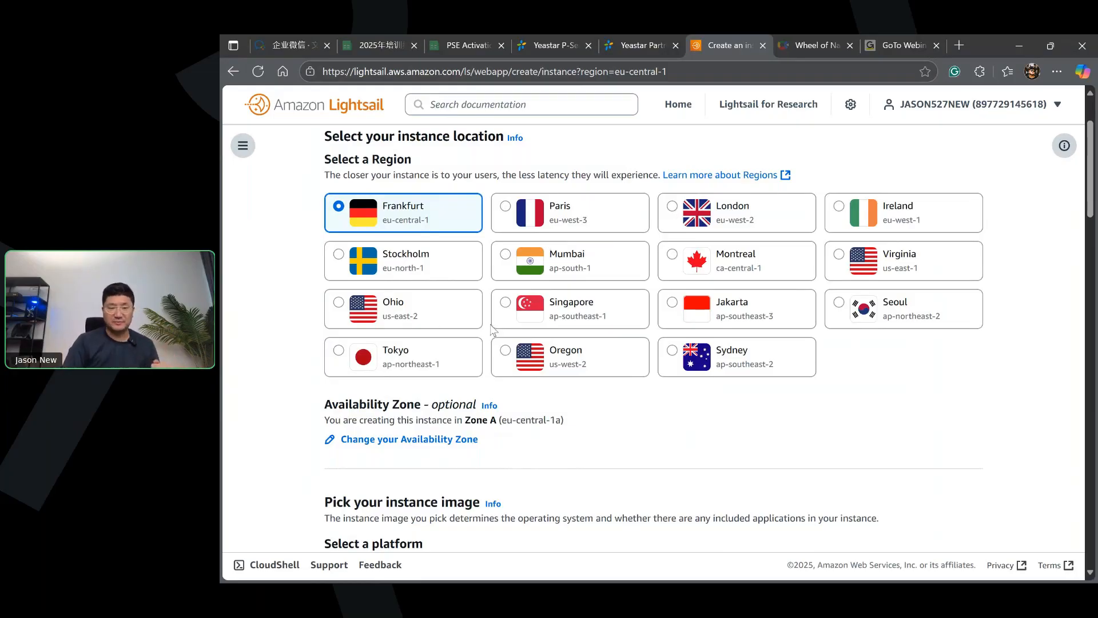
{"action": "left_click", "coordinate": [506, 302]}
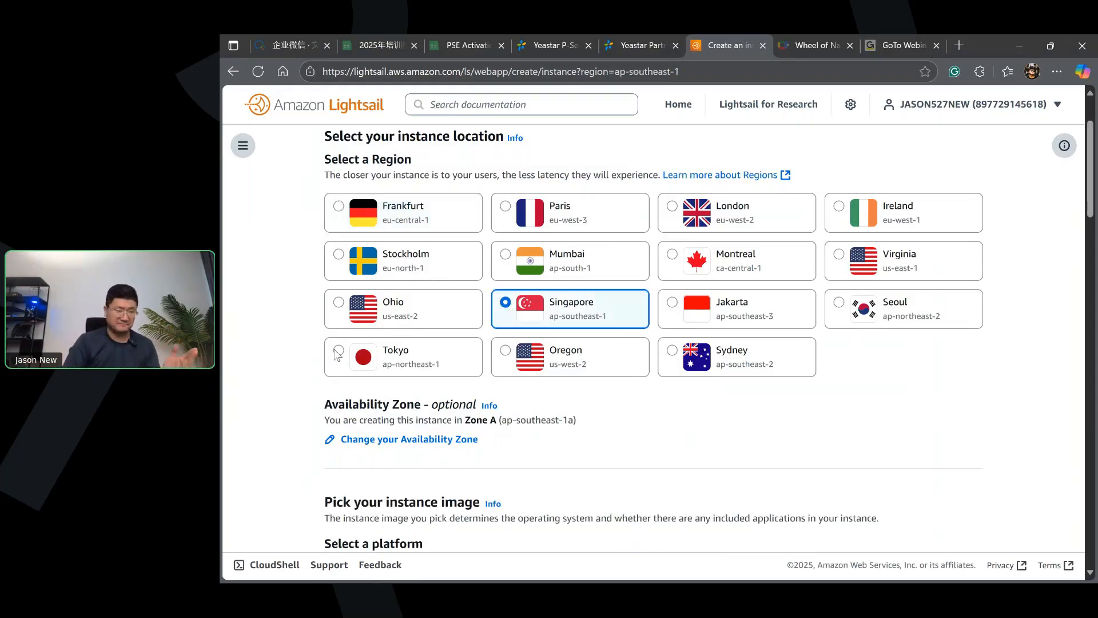
{"action": "left_click", "coordinate": [338, 352]}
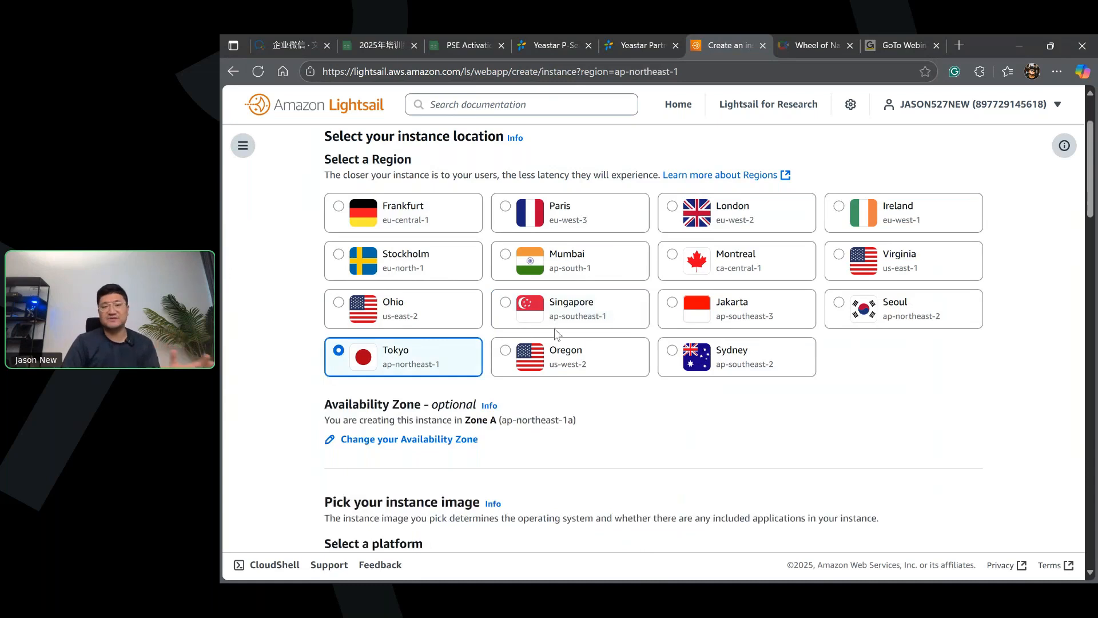
{"action": "left_click", "coordinate": [506, 303]}
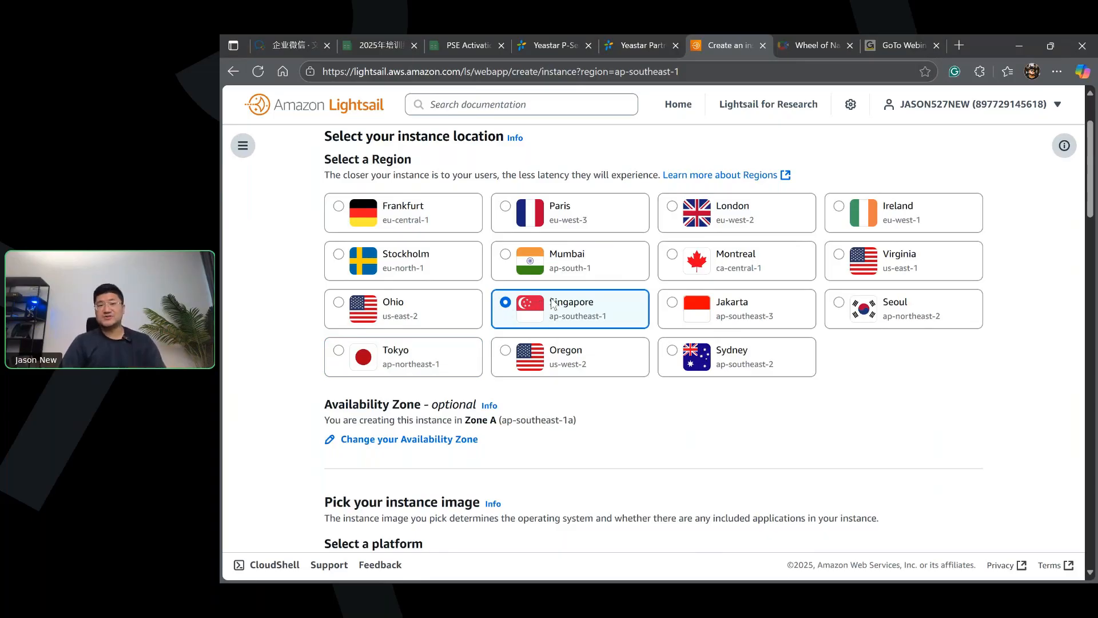
{"action": "scroll", "coordinate": [419, 277], "scroll_direction": "down", "scroll_amount": 3}
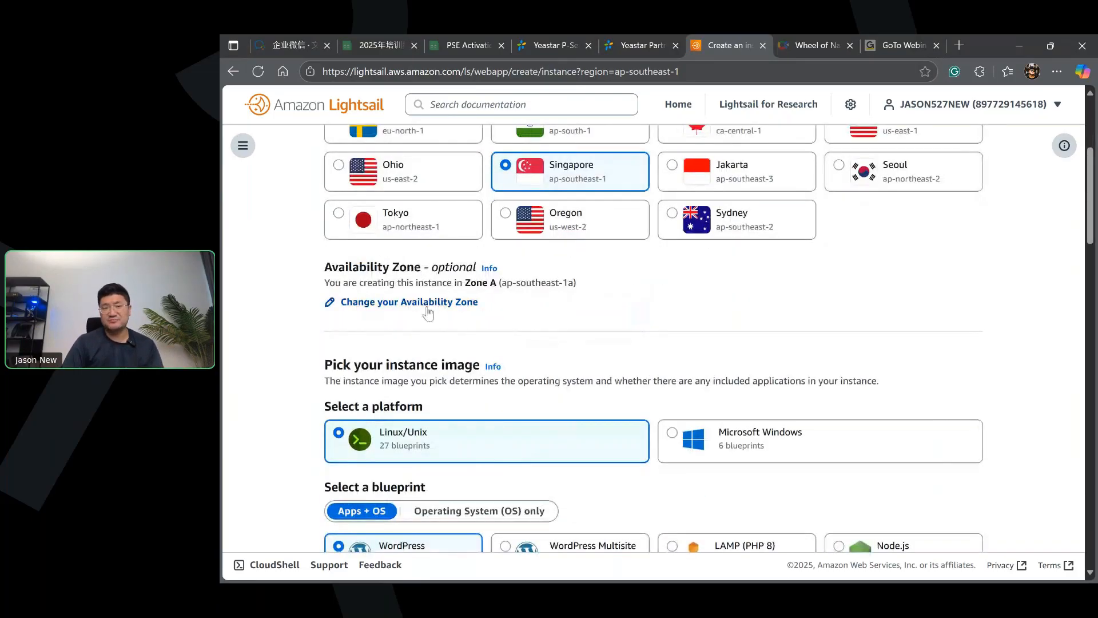
Show the Availability Zone choices for the new instance and review the instance image section.
{"action": "left_click", "coordinate": [428, 304]}
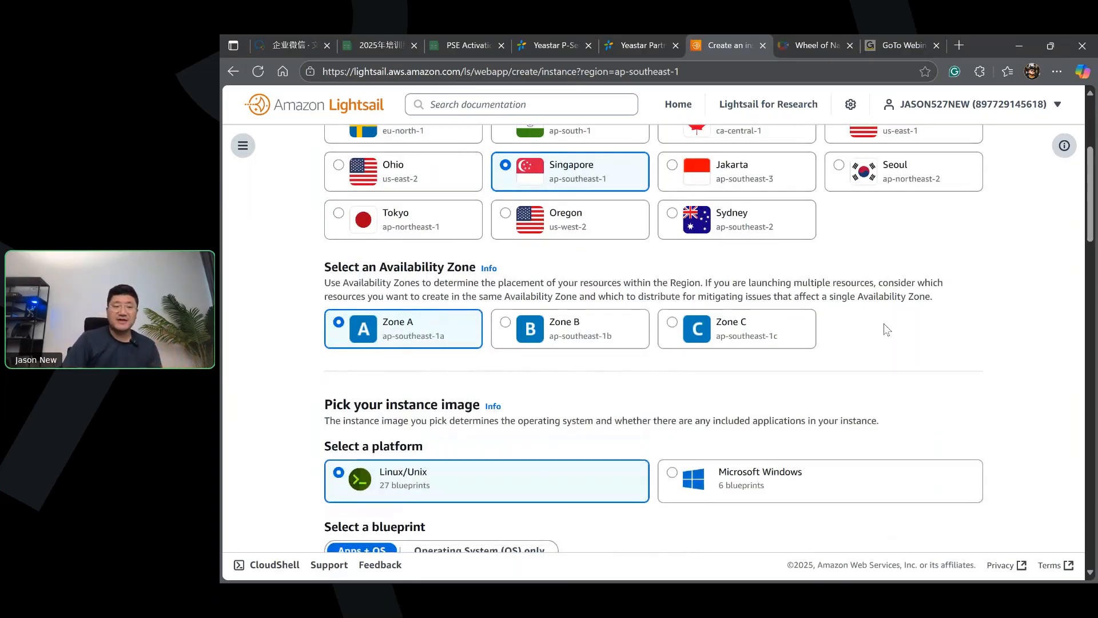
{"action": "scroll", "coordinate": [886, 329], "scroll_direction": "down", "scroll_amount": 2}
{"action": "left_click_drag", "start_coordinate": [383, 267], "coordinate": [445, 269]}
{"action": "left_click", "coordinate": [607, 270]}
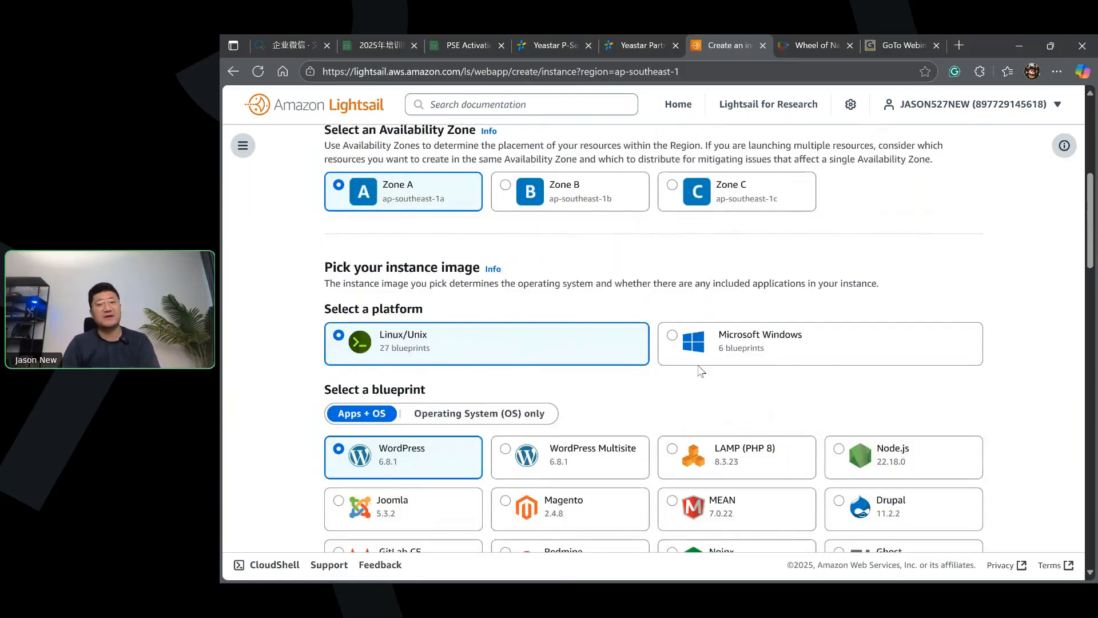
Choose the operating-system-only Ubuntu 24.04 LTS blueprint for the Linux/Unix instance.
{"action": "scroll", "coordinate": [412, 332], "scroll_direction": "down", "scroll_amount": 2}
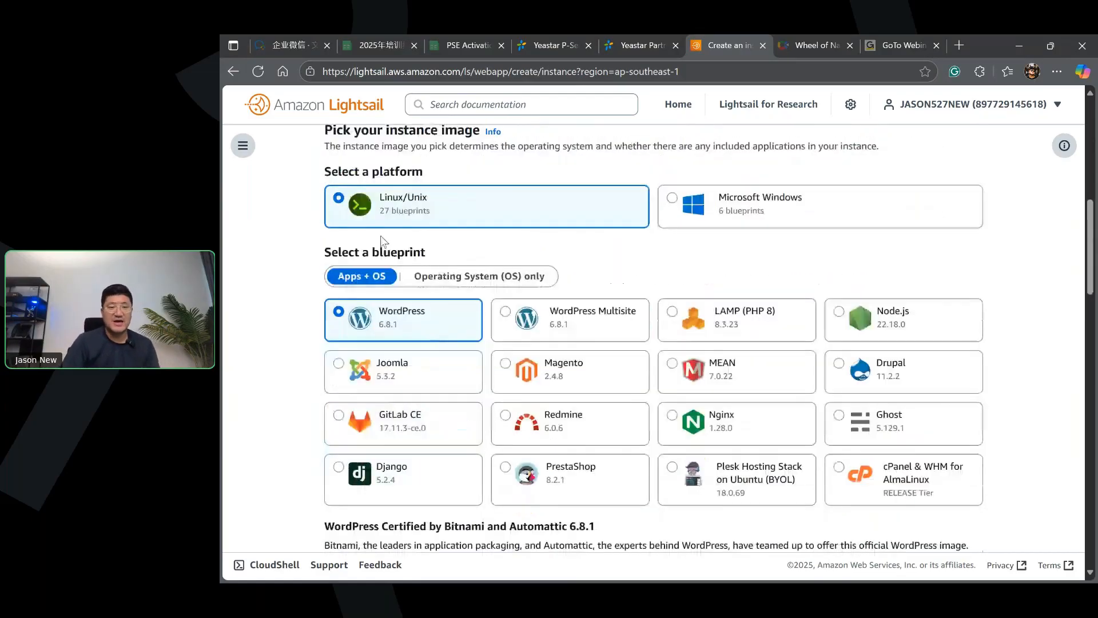
{"action": "left_click_drag", "start_coordinate": [370, 252], "coordinate": [425, 252]}
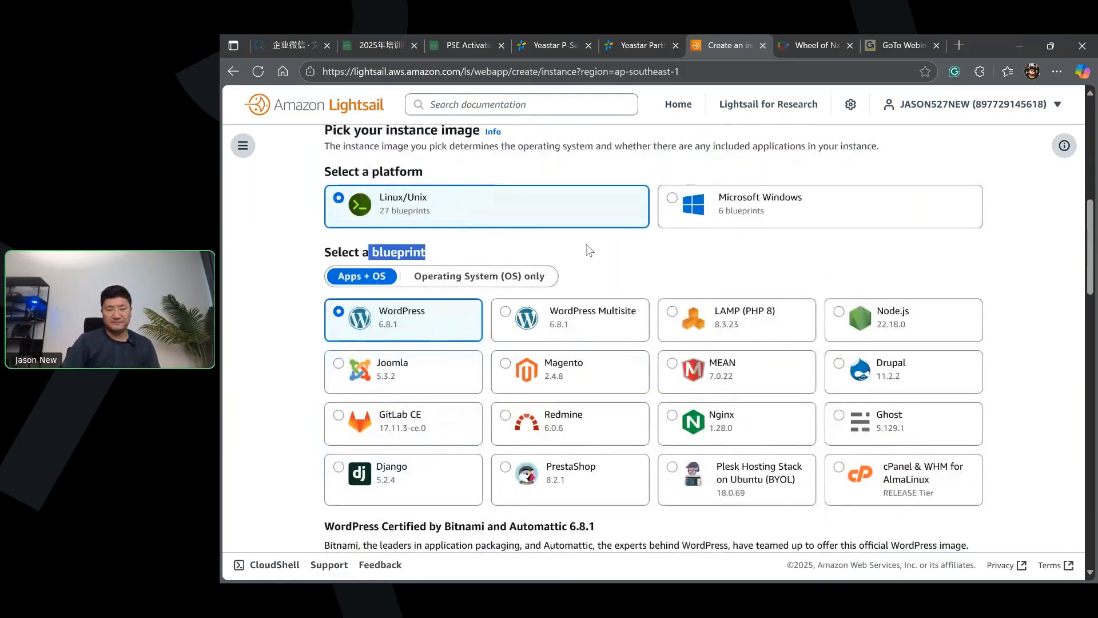
{"action": "left_click", "coordinate": [472, 280]}
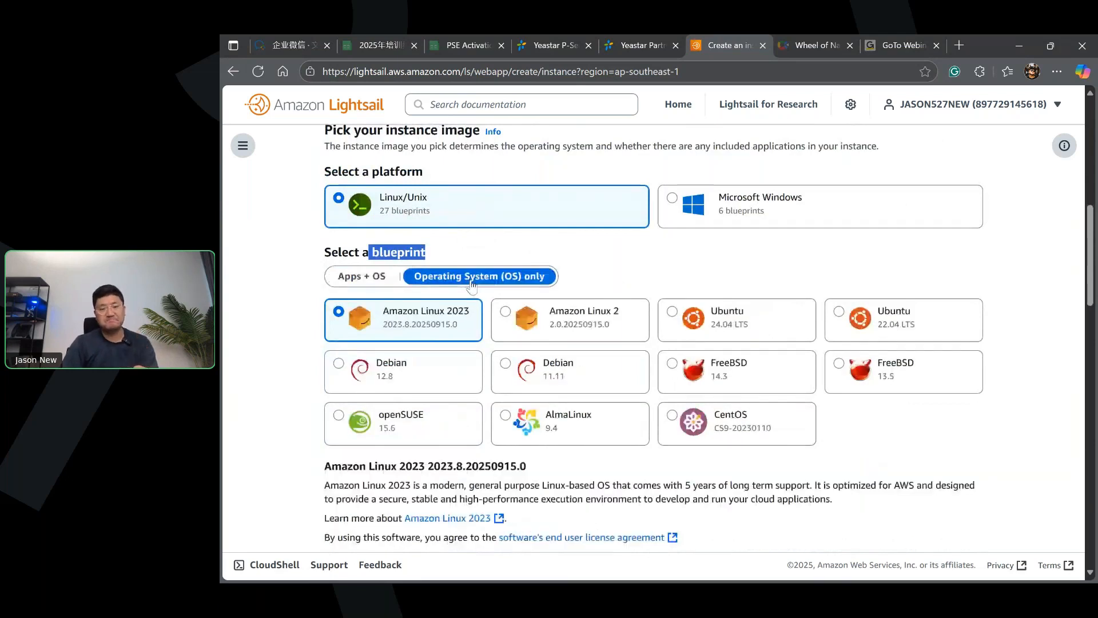
{"action": "left_click", "coordinate": [735, 328]}
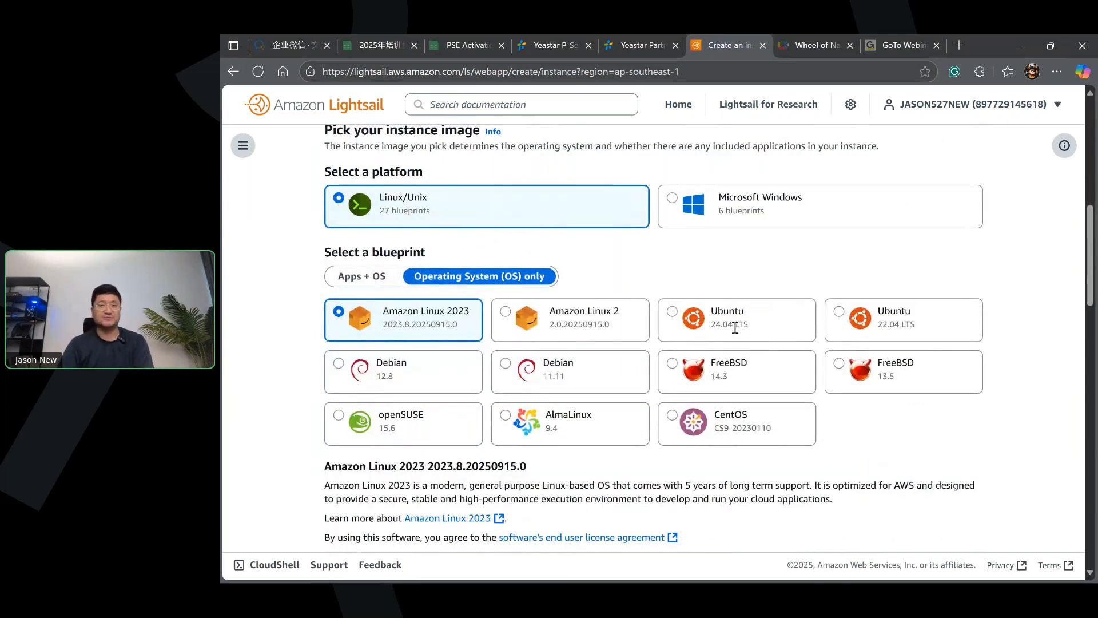
{"action": "left_click", "coordinate": [735, 327]}
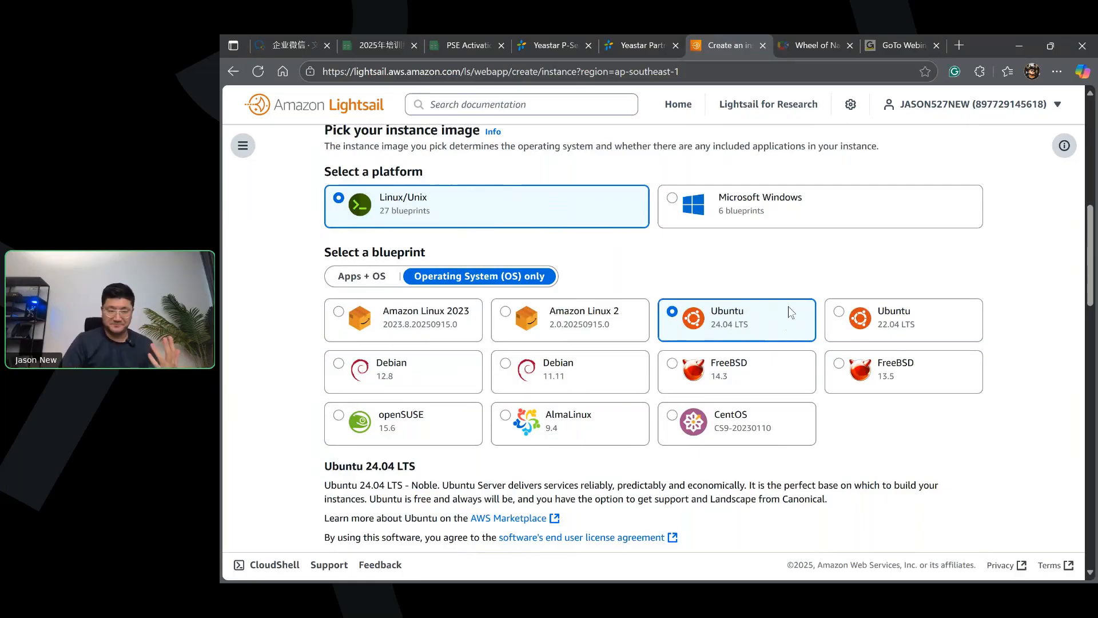
Select the $12 per month instance plan with 2 GB memory, 2 vCPUs and 60 GB SSD storage.
{"action": "scroll", "coordinate": [789, 309], "scroll_direction": "down", "scroll_amount": 2}
{"action": "scroll", "coordinate": [795, 311], "scroll_direction": "down", "scroll_amount": 5}
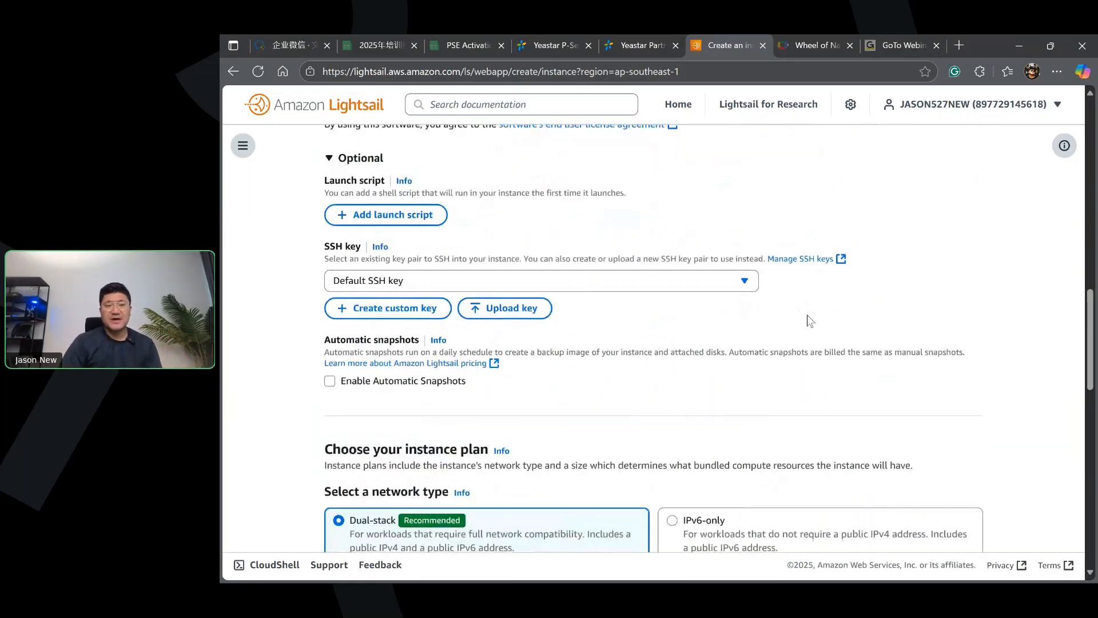
{"action": "scroll", "coordinate": [808, 314], "scroll_direction": "down", "scroll_amount": 3}
{"action": "left_click_drag", "start_coordinate": [342, 220], "coordinate": [450, 222]}
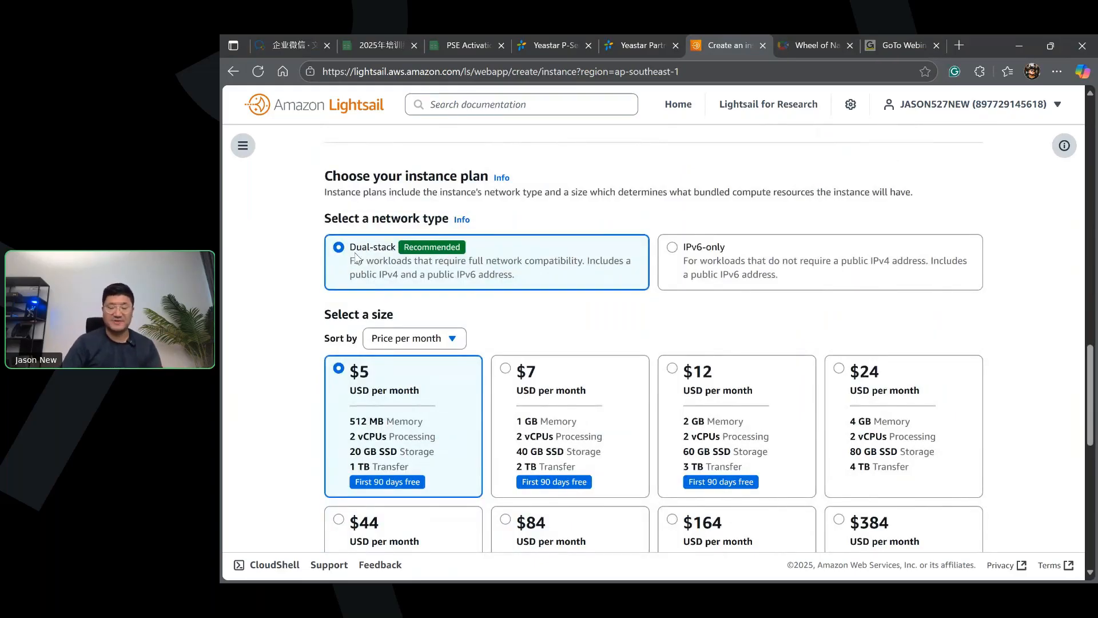
{"action": "scroll", "coordinate": [382, 254], "scroll_direction": "down", "scroll_amount": 1}
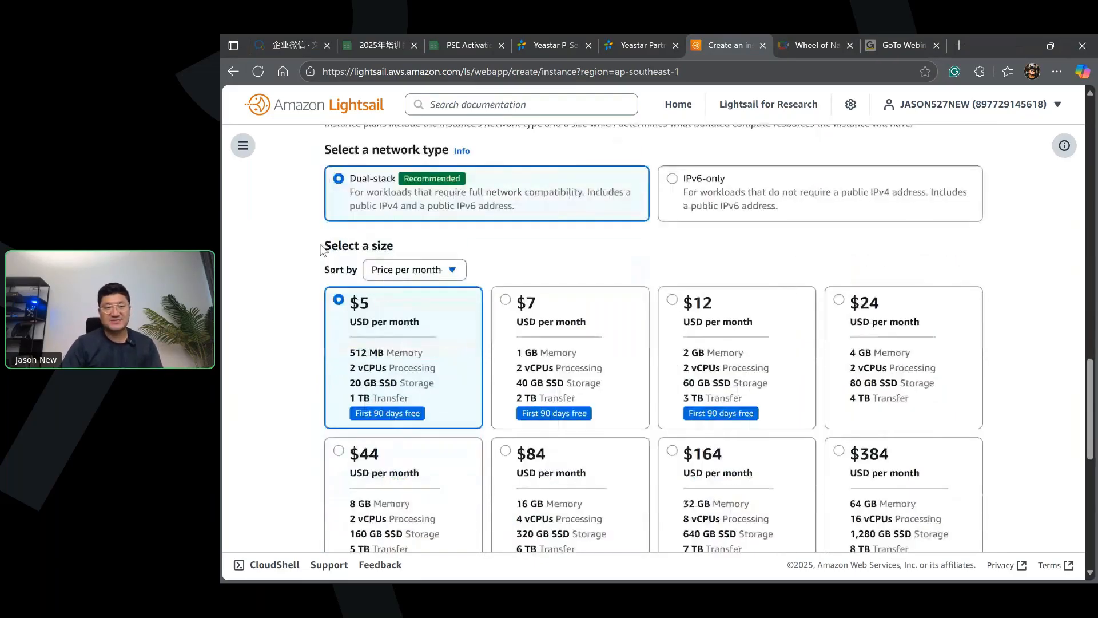
{"action": "left_click_drag", "start_coordinate": [322, 246], "coordinate": [396, 247]}
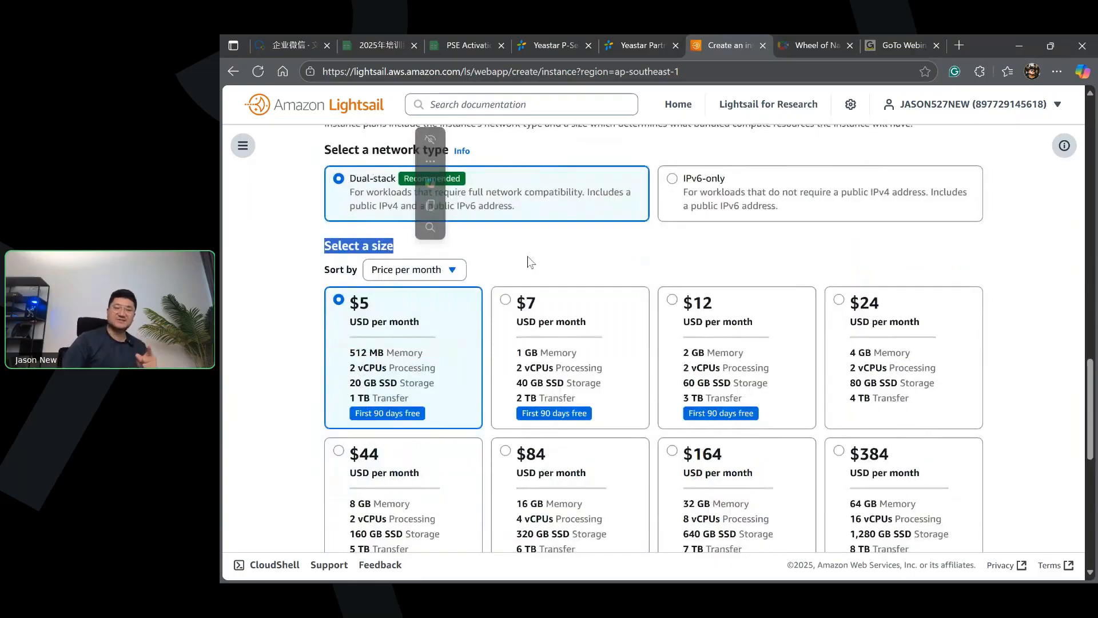
{"action": "left_click", "coordinate": [745, 312]}
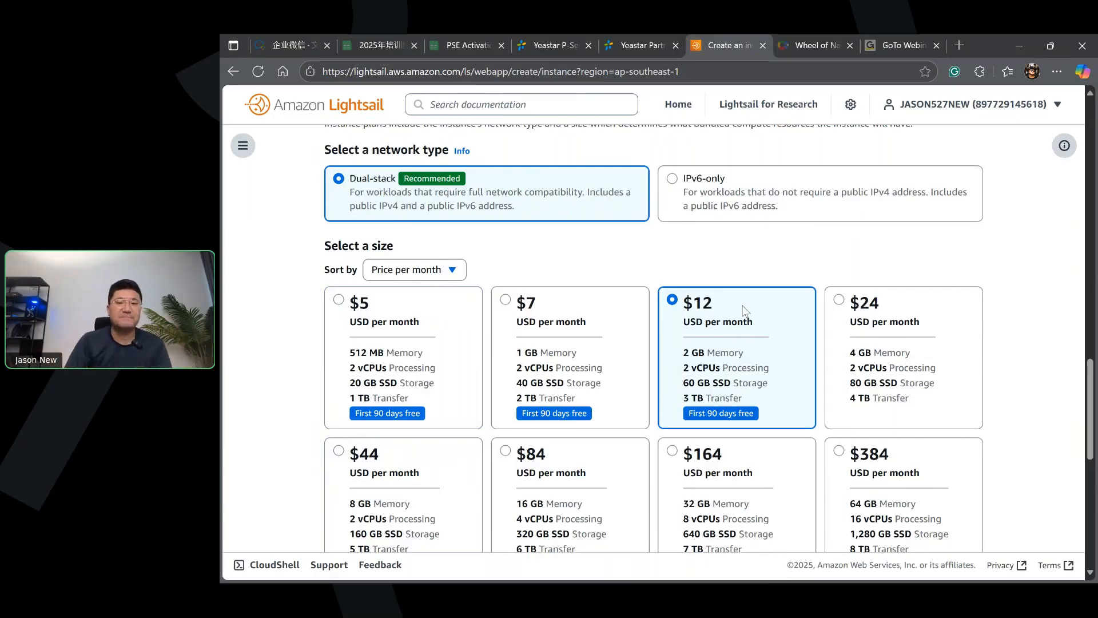
Name the instance with the account owner's full name, joined by an underscore, and create it.
{"action": "scroll", "coordinate": [743, 298], "scroll_direction": "down", "scroll_amount": 2}
{"action": "scroll", "coordinate": [743, 299], "scroll_direction": "down", "scroll_amount": 5}
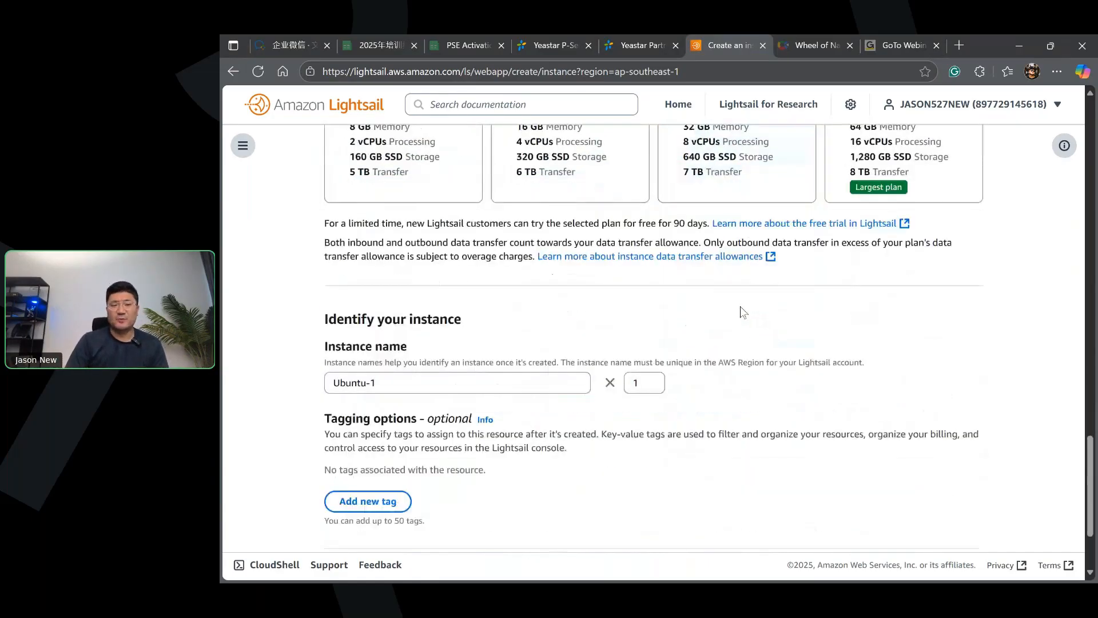
{"action": "triple_click", "coordinate": [393, 246]}
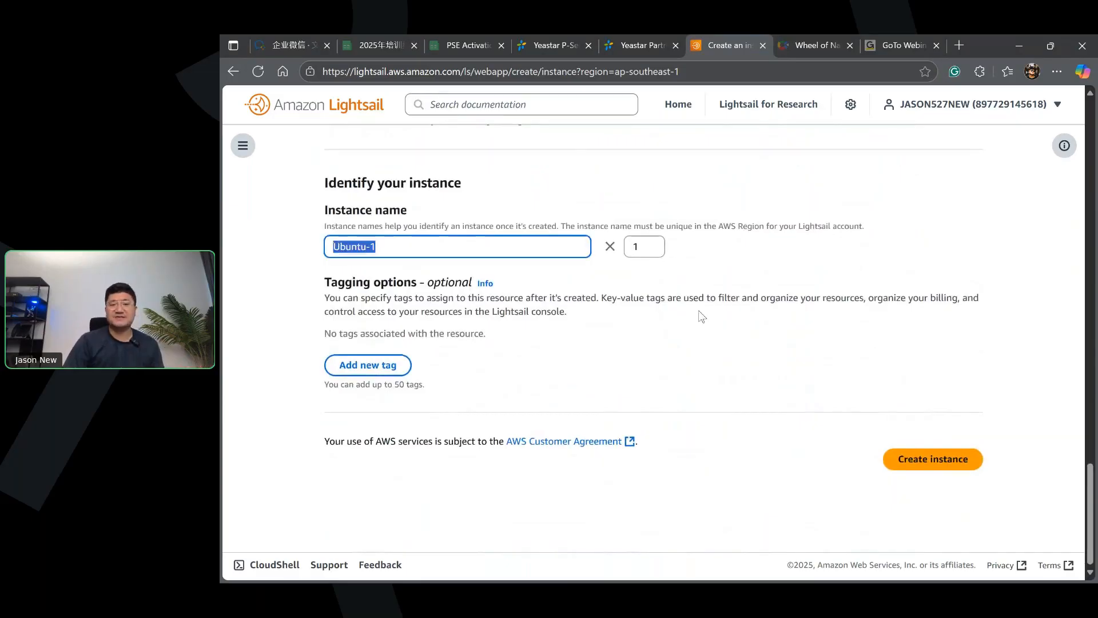
{"action": "key", "text": "BackSpace"}
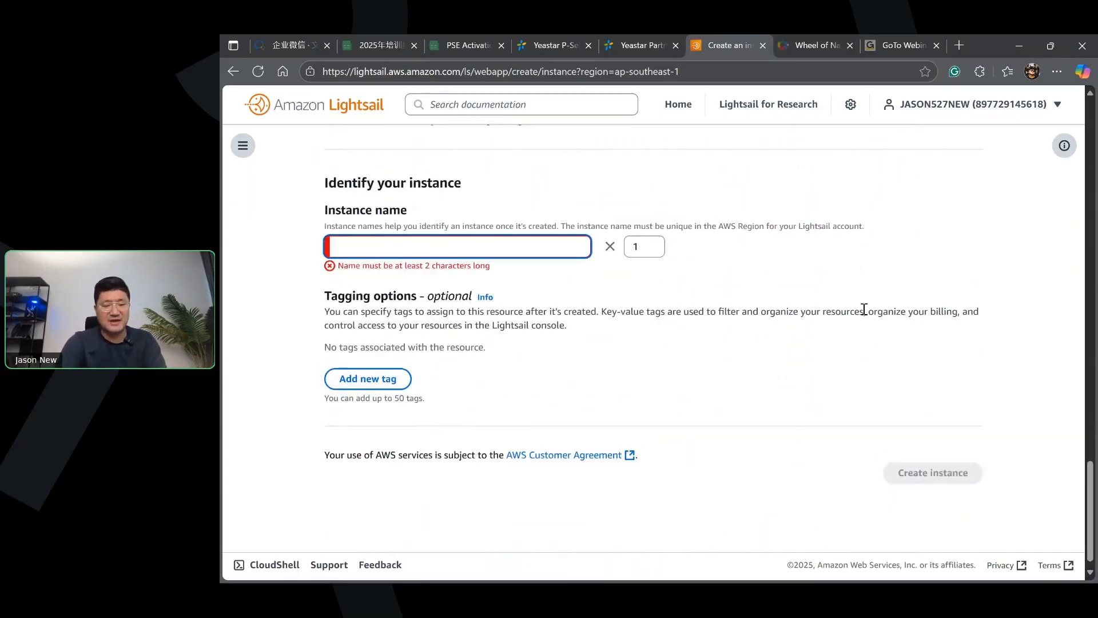
{"action": "type", "text": "JASON"}
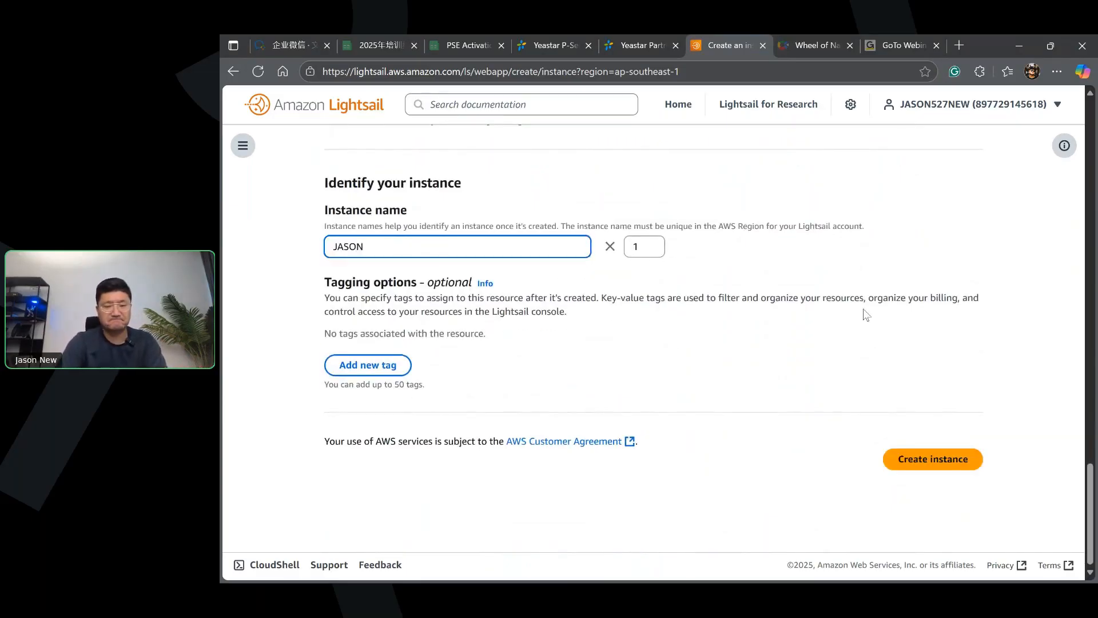
{"action": "type", "text": "_NEW"}
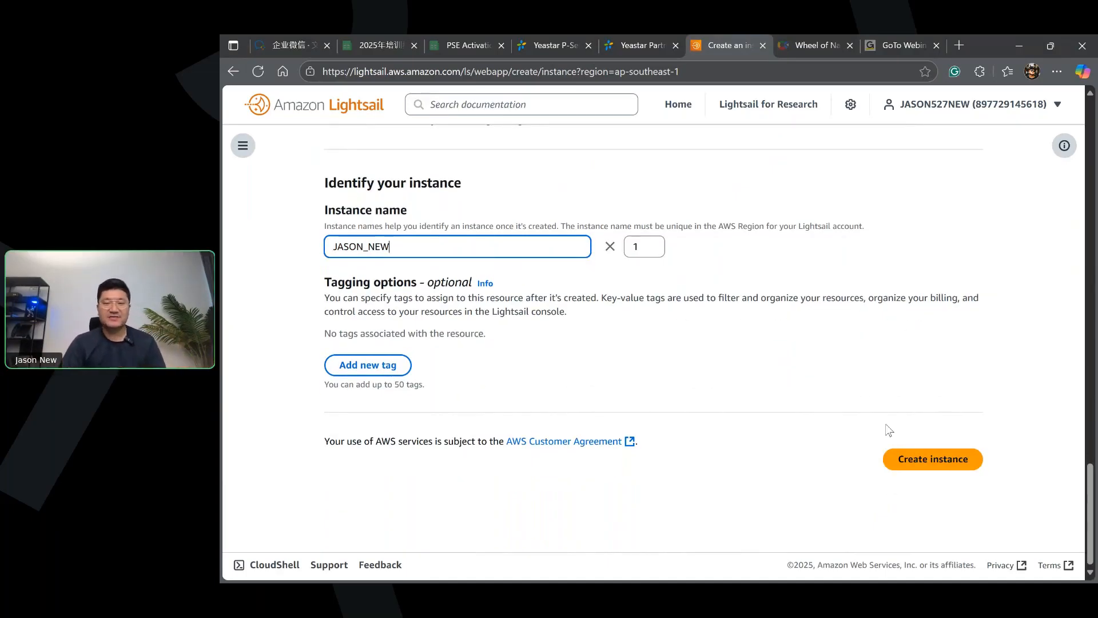
{"action": "left_click", "coordinate": [915, 463]}
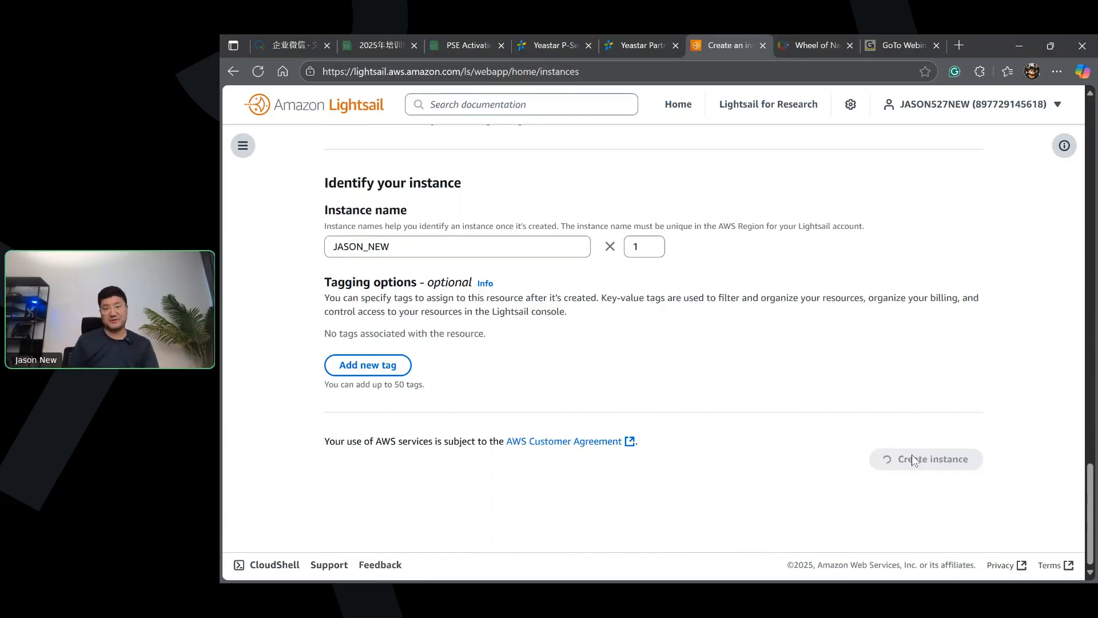
Check the PBX installation progress in the Partner Portal and the new Singapore instance's status in Lightsail.
{"action": "scroll", "coordinate": [911, 461], "scroll_direction": "up", "scroll_amount": 15}
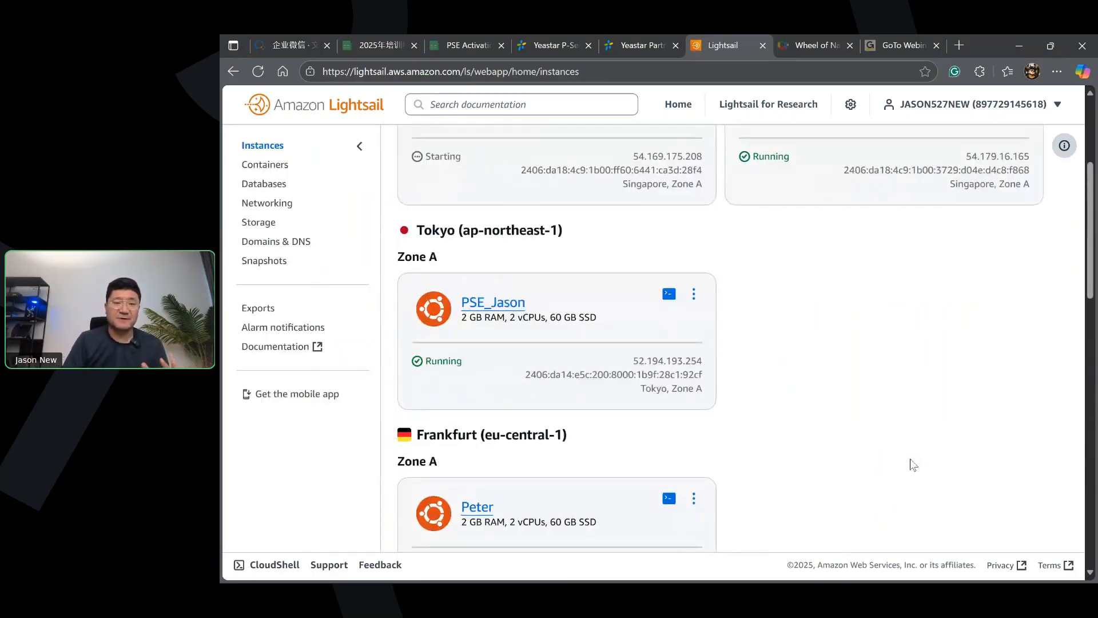
{"action": "scroll", "coordinate": [910, 461], "scroll_direction": "up", "scroll_amount": 2}
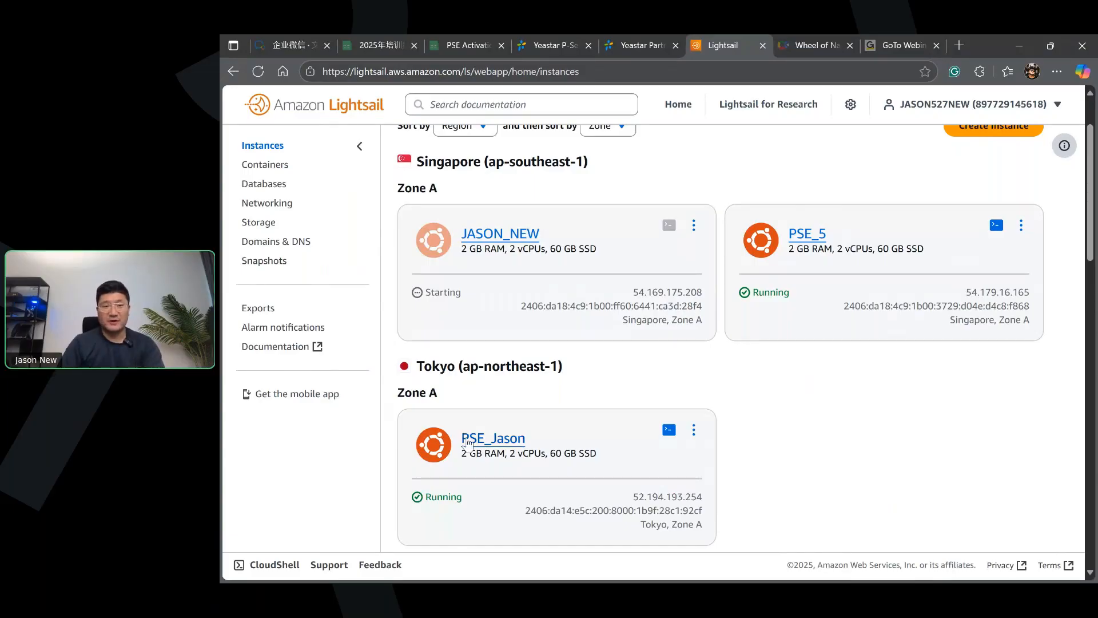
{"action": "left_click", "coordinate": [646, 45]}
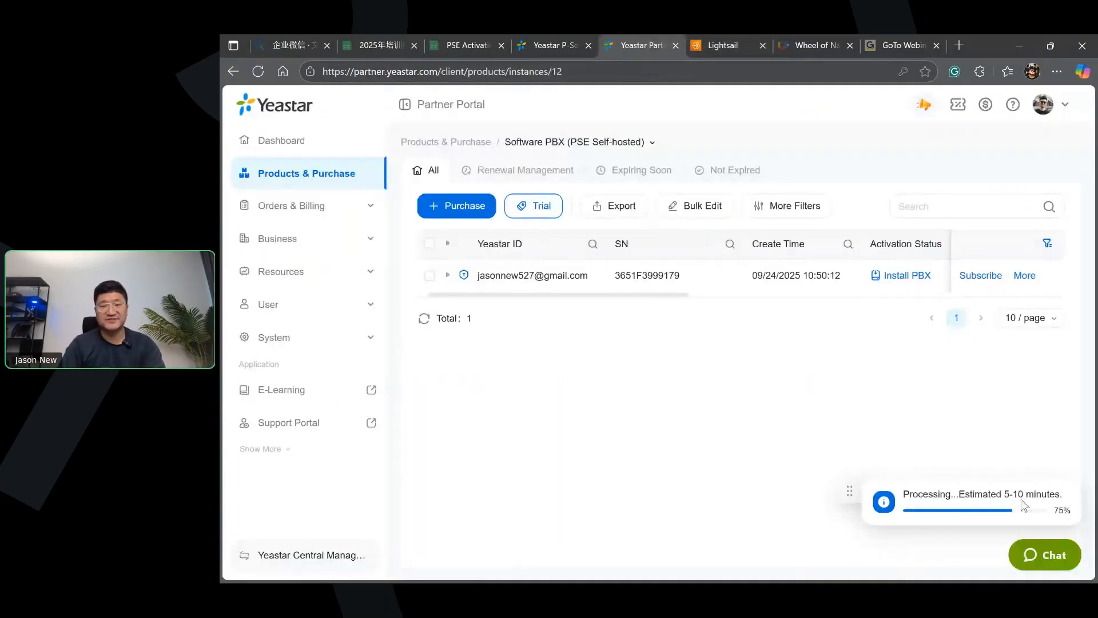
{"action": "left_click", "coordinate": [740, 46]}
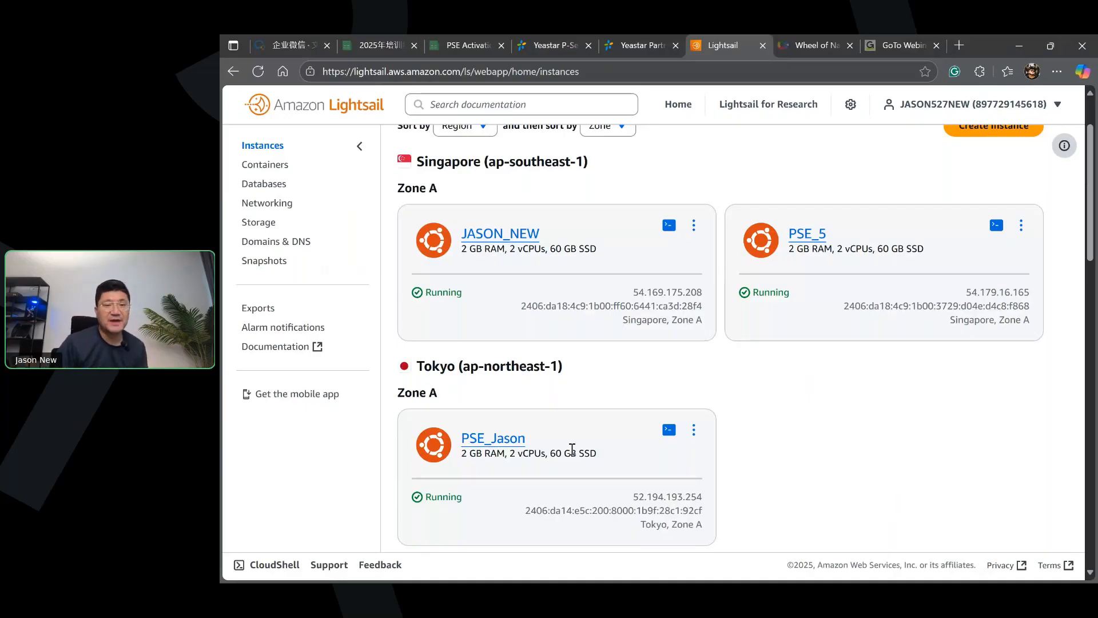
{"action": "double_click", "coordinate": [461, 293]}
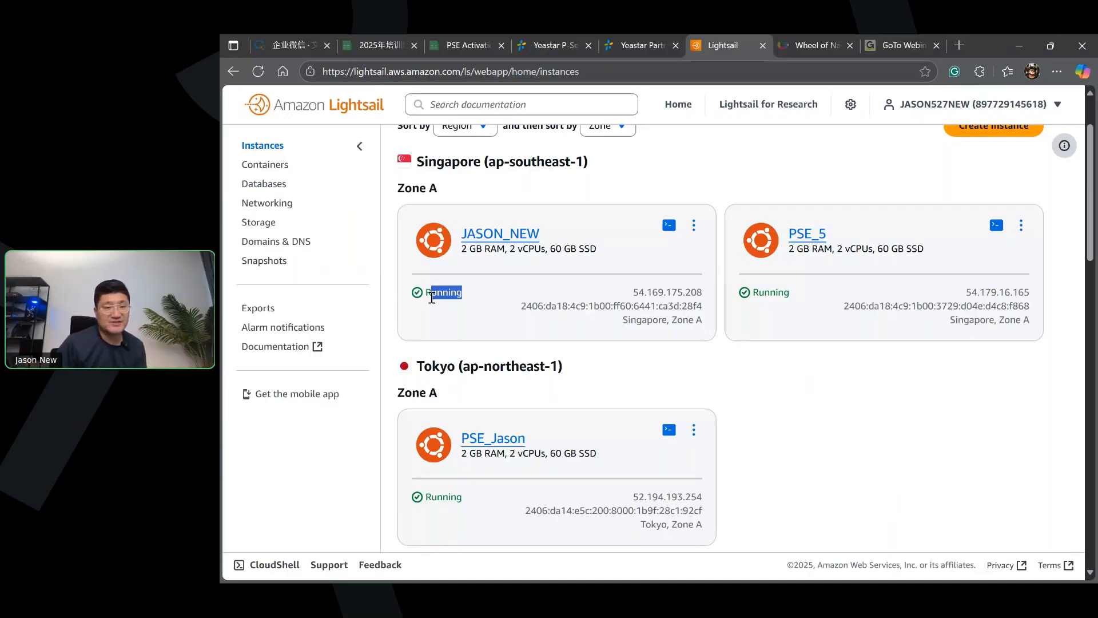
{"action": "left_click", "coordinate": [457, 310]}
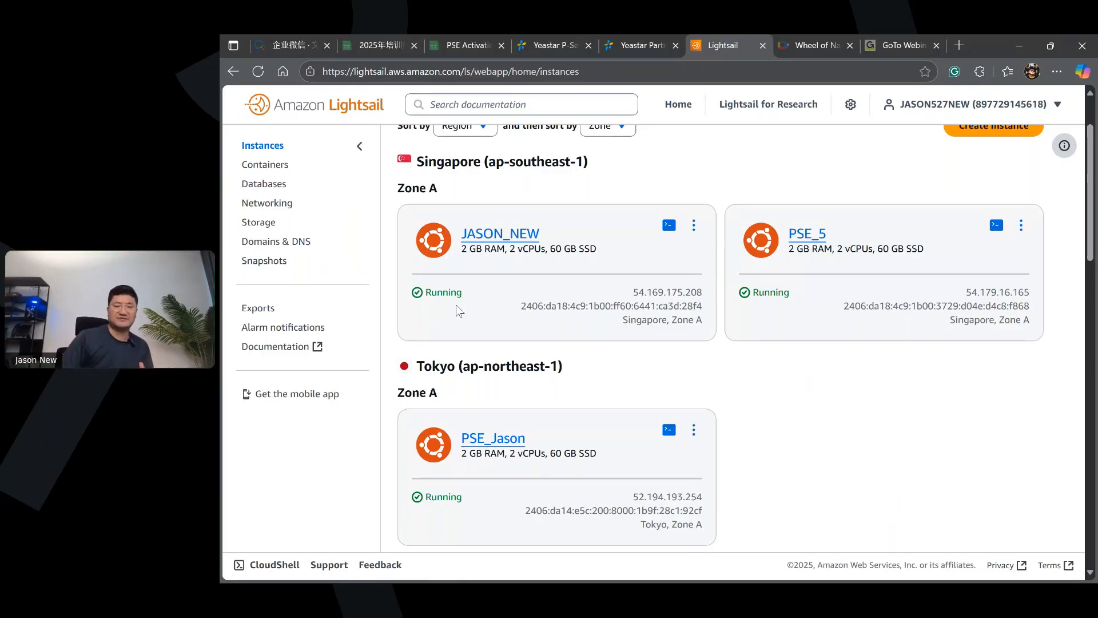
Open the SSH terminal of the new Singapore instance and switch to the root user with sudo -i.
{"action": "left_click", "coordinate": [667, 227]}
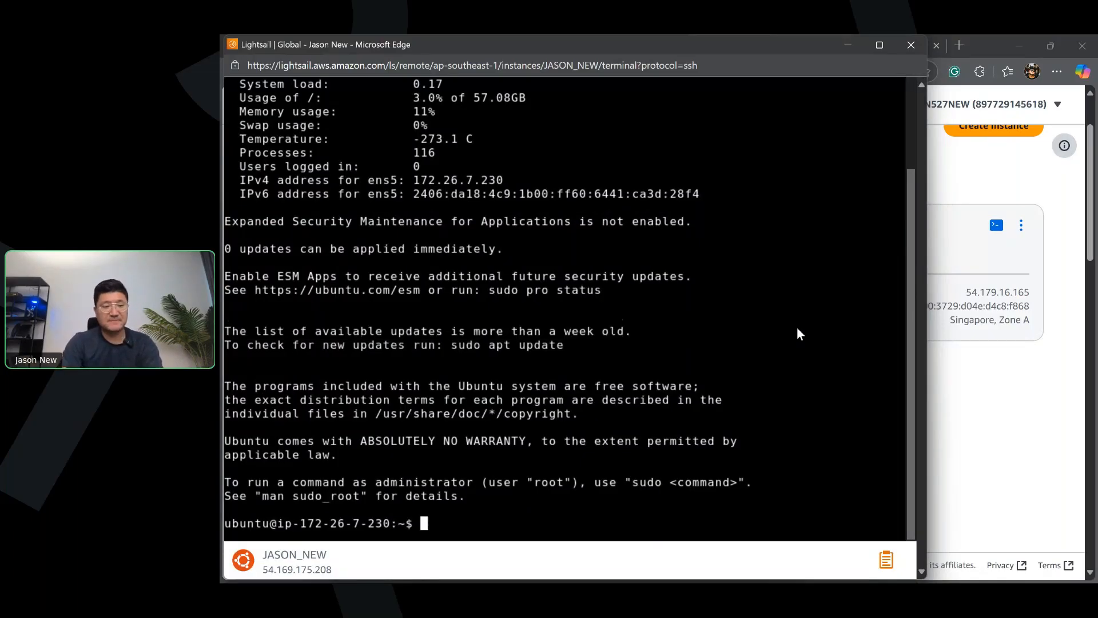
{"action": "type", "text": "sud"}
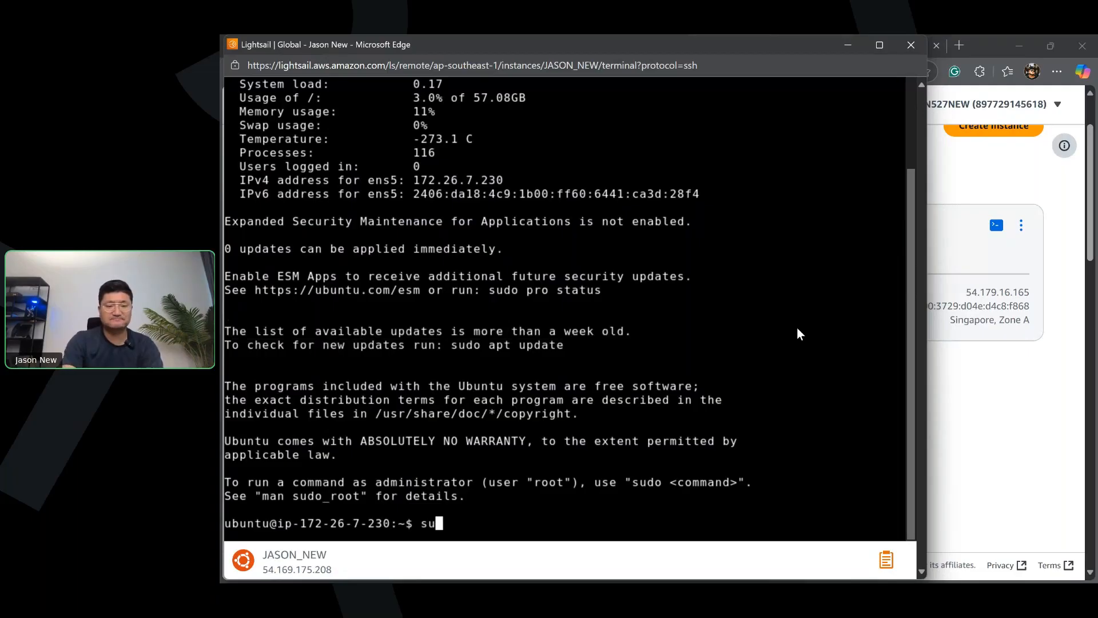
{"action": "type", "text": "o "}
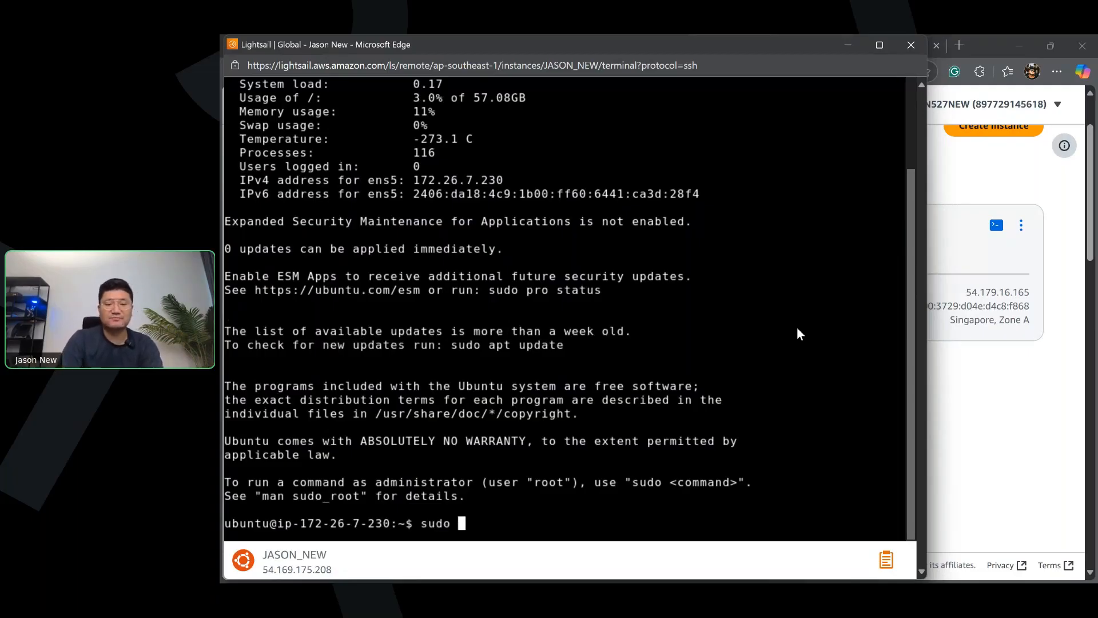
{"action": "type", "text": "-i"}
{"action": "key", "text": "Return"}
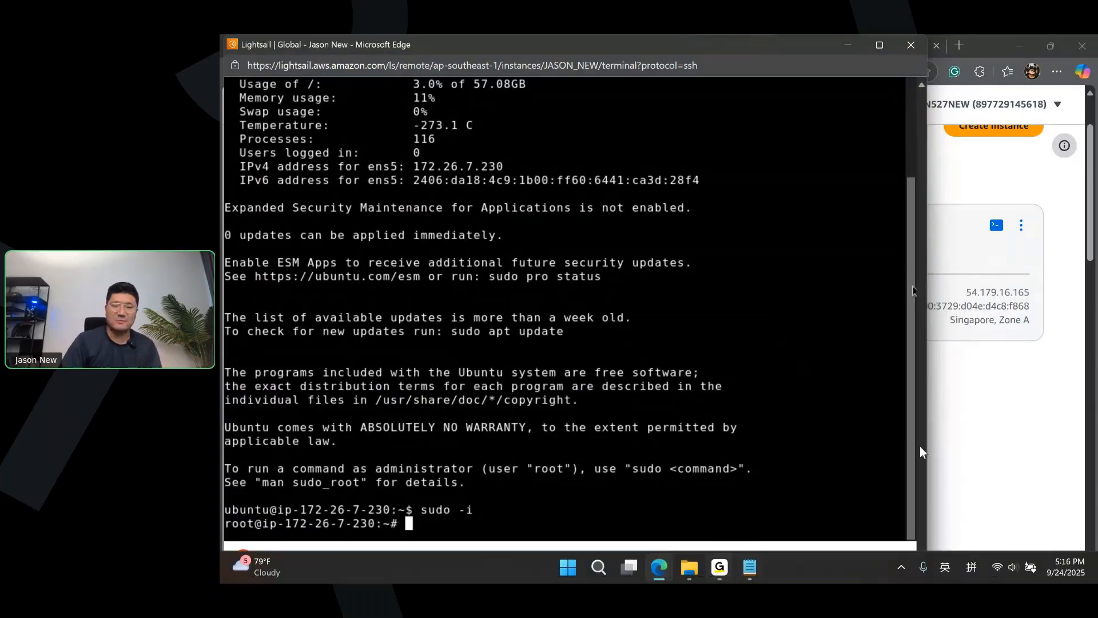
Copy the wget command from New Text Document.txt and run it in the terminal to download lightsail-install-pse.sh.
{"action": "left_click", "coordinate": [746, 572]}
{"action": "left_click_drag", "start_coordinate": [892, 278], "coordinate": [743, 253]}
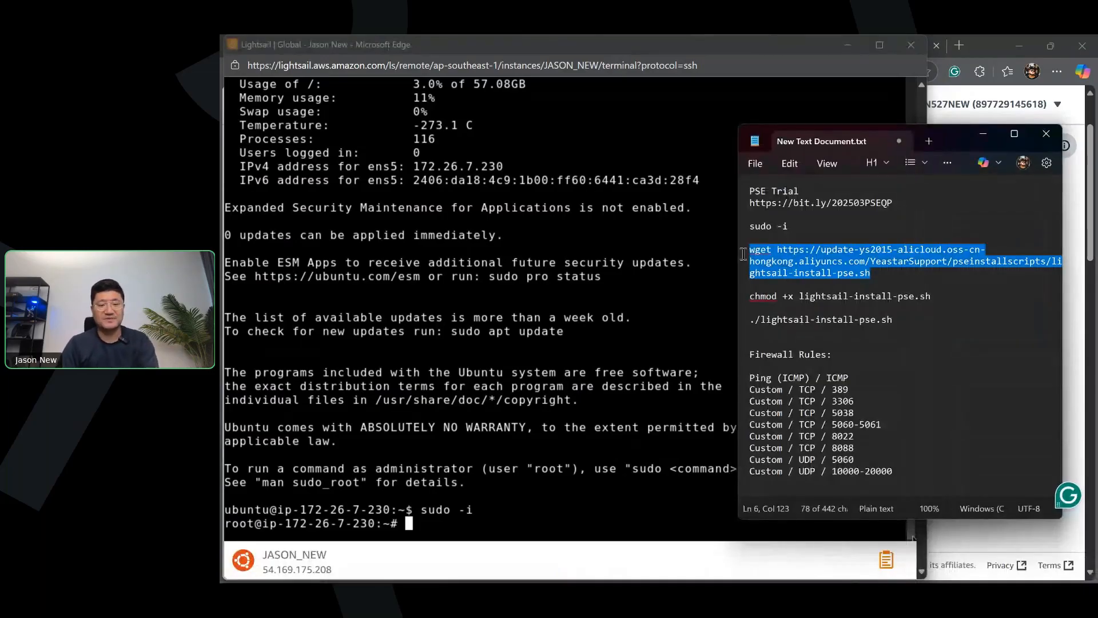
{"action": "left_click", "coordinate": [484, 527]}
{"action": "right_click", "coordinate": [485, 527]}
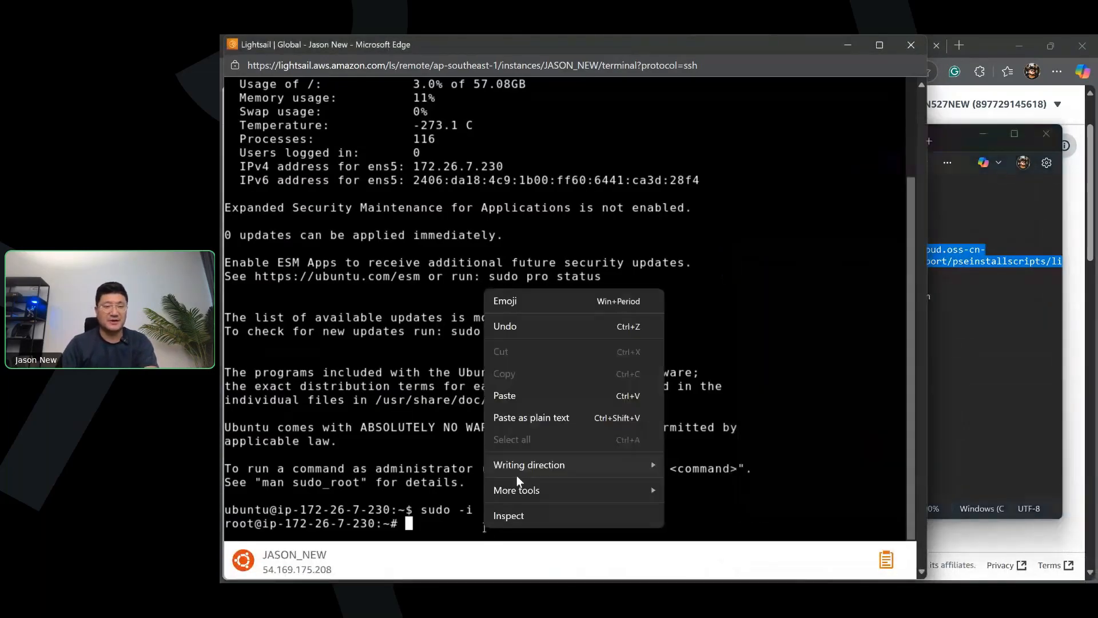
{"action": "left_click", "coordinate": [516, 392]}
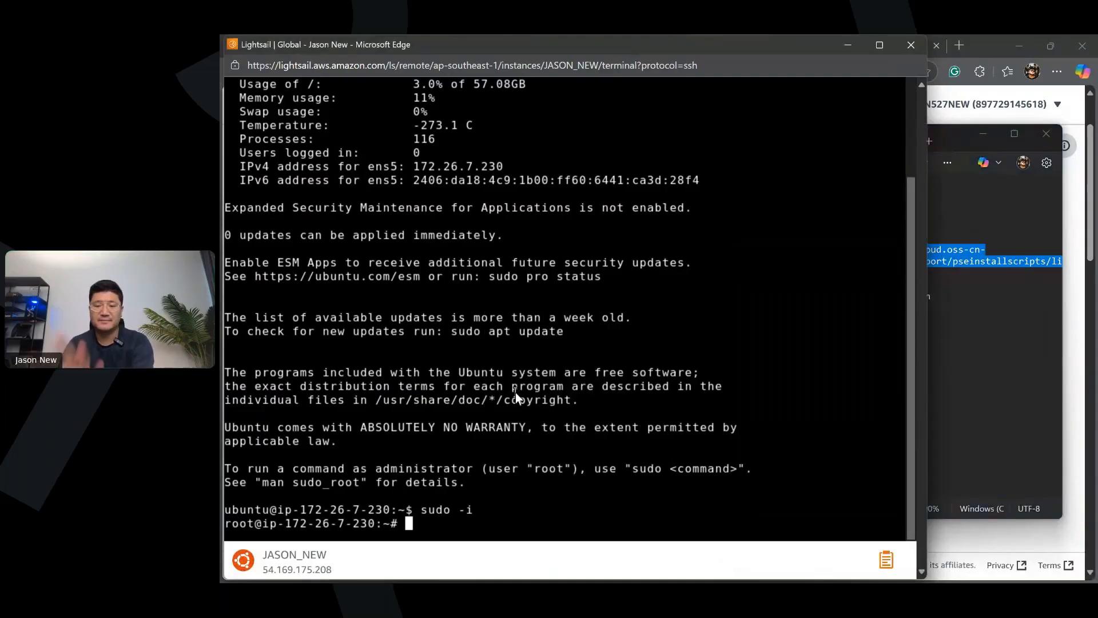
{"action": "key", "text": "Return"}
Make the script executable with chmod +x lightsail-install-pse.sh and run ./lightsail-install-pse.sh, using the commands in the text note.
{"action": "left_click", "coordinate": [929, 296]}
{"action": "left_click_drag", "start_coordinate": [930, 296], "coordinate": [736, 303]}
{"action": "key", "text": "ctrl+c"}
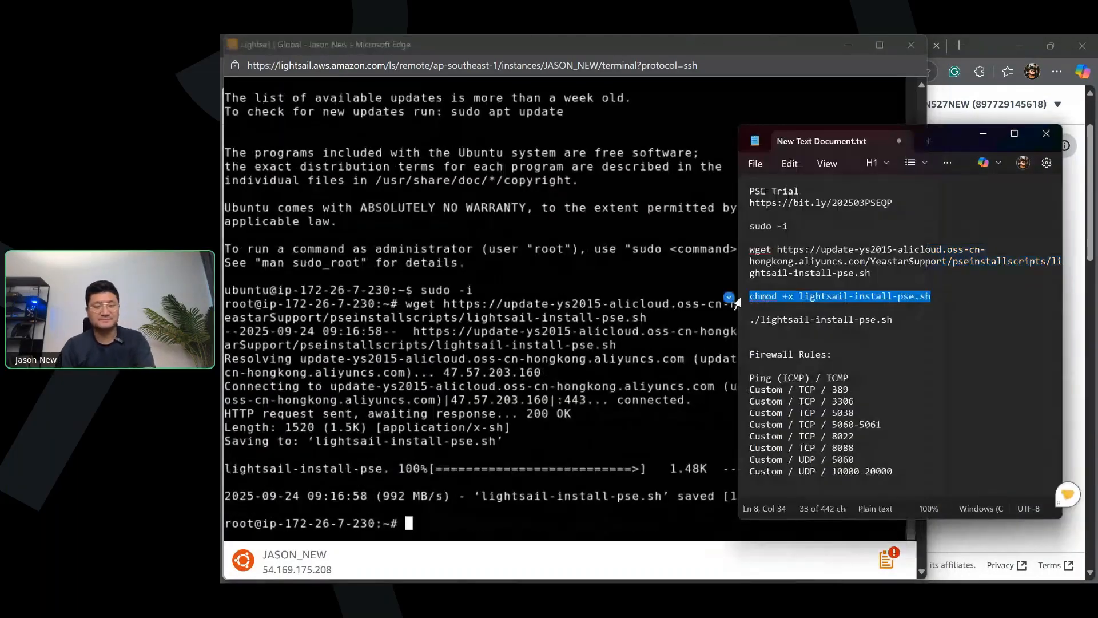
{"action": "right_click", "coordinate": [553, 525]}
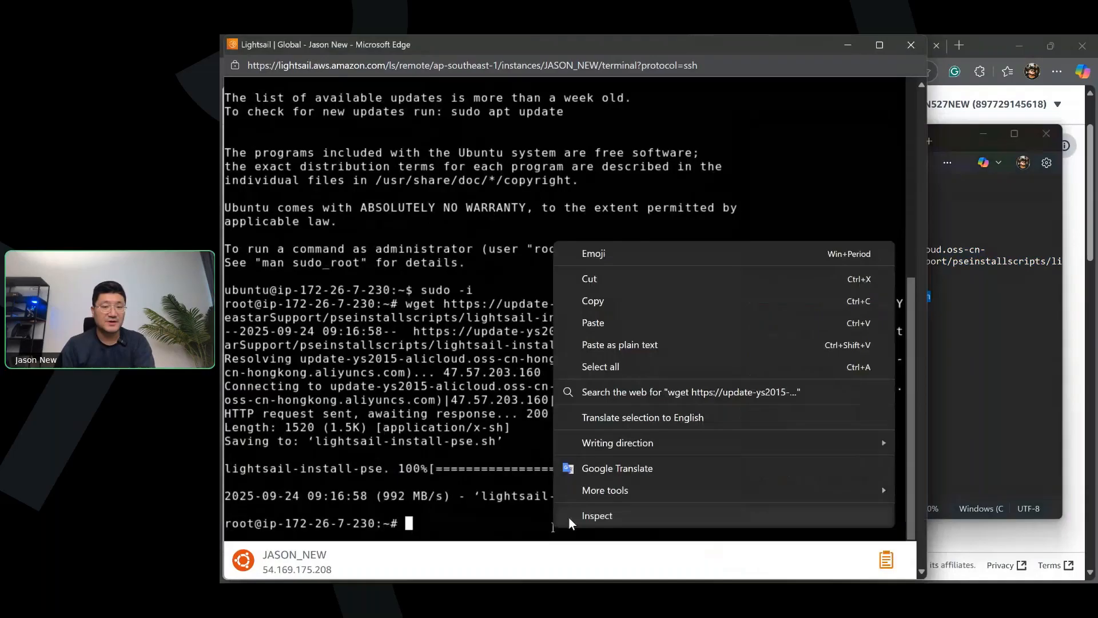
{"action": "left_click", "coordinate": [611, 323]}
{"action": "key", "text": "Return"}
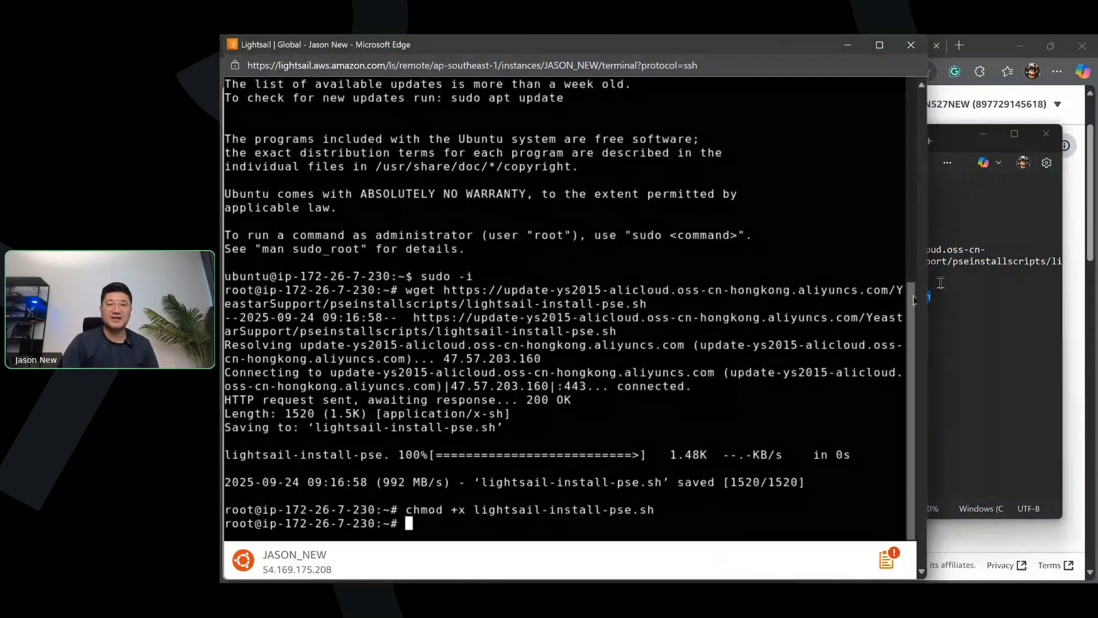
{"action": "left_click_drag", "start_coordinate": [931, 319], "coordinate": [751, 325]}
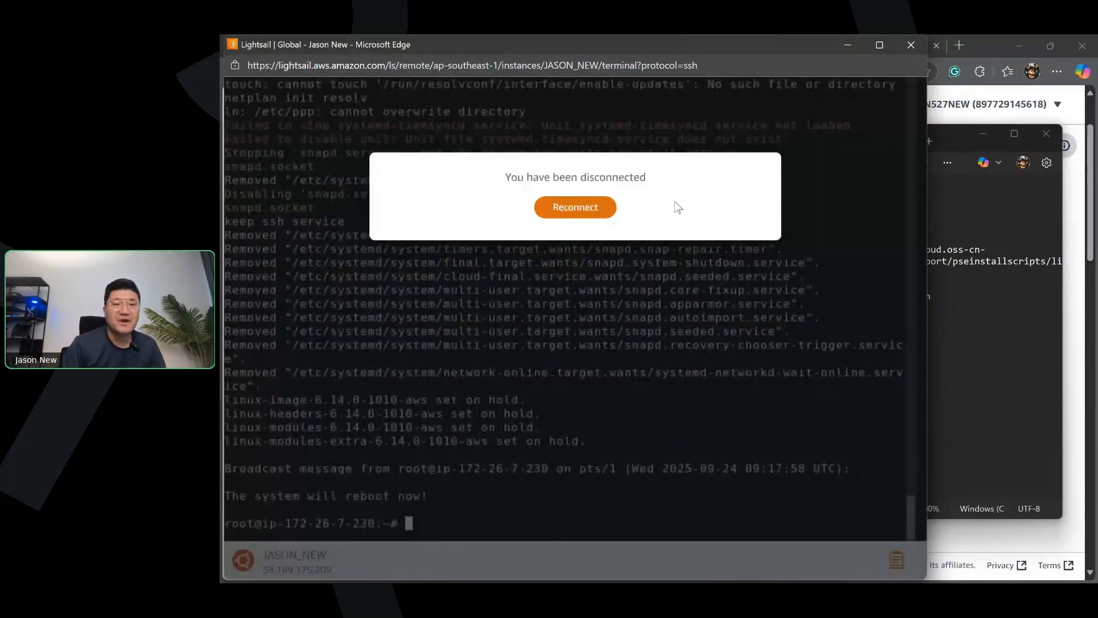
Close the disconnected SSH terminal and open the details page of the new Singapore instance in Lightsail.
{"action": "left_click_drag", "start_coordinate": [503, 179], "coordinate": [667, 166]}
{"action": "left_click", "coordinate": [650, 206]}
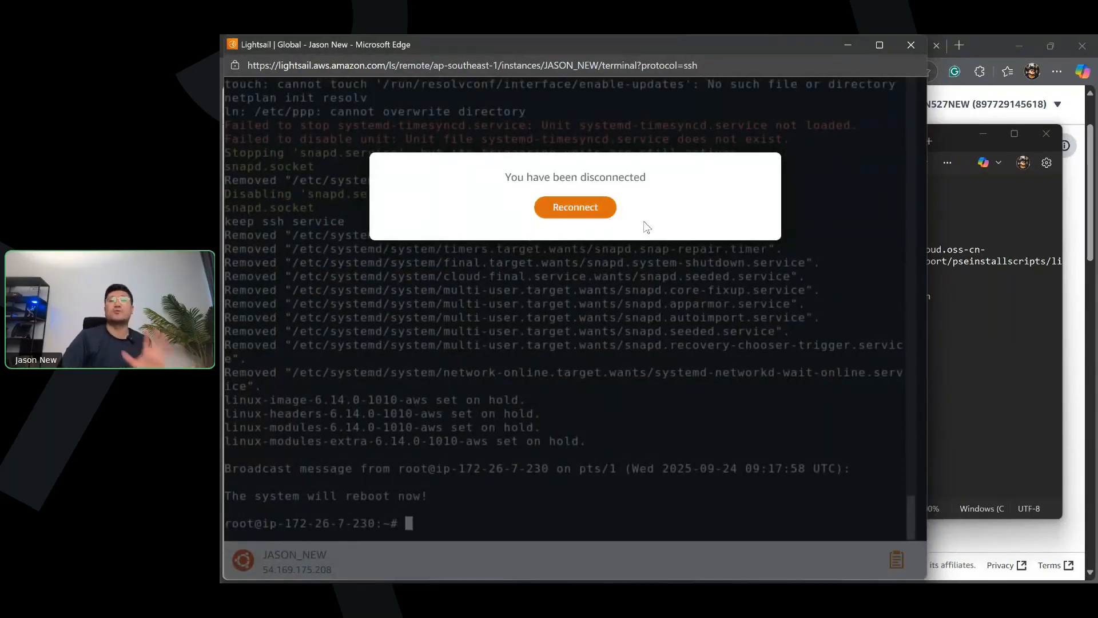
{"action": "left_click", "coordinate": [911, 45]}
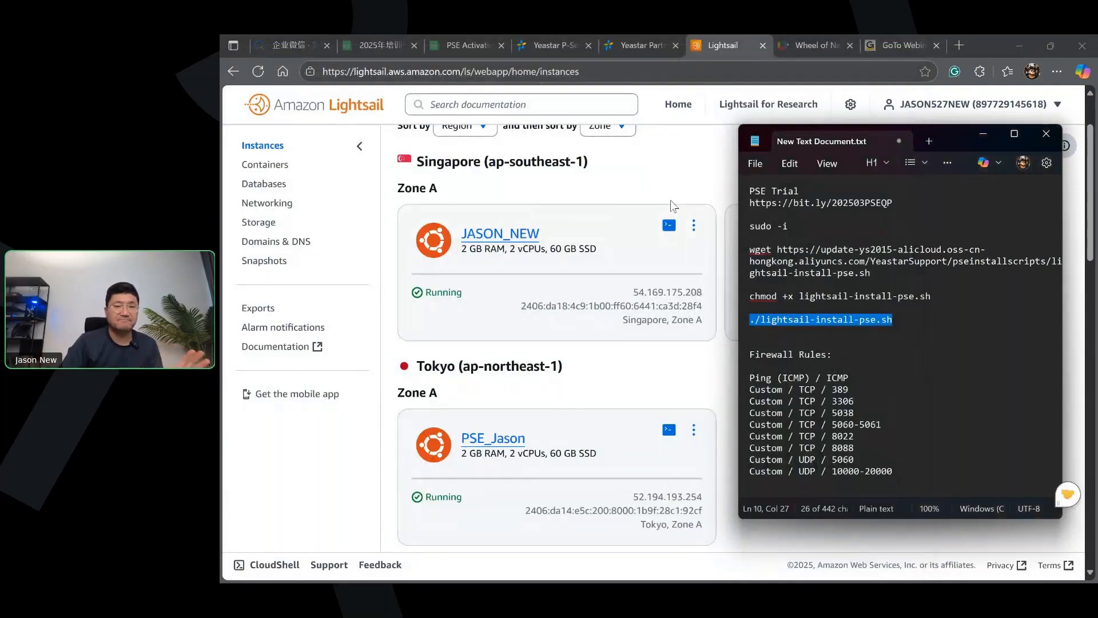
{"action": "left_click", "coordinate": [703, 174]}
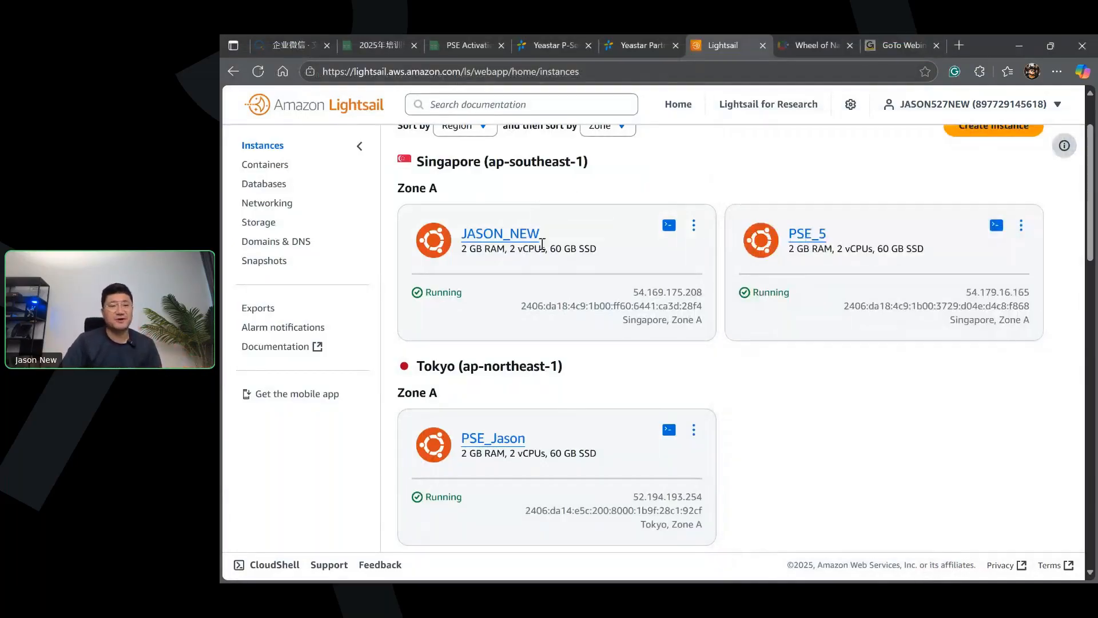
{"action": "left_click", "coordinate": [492, 235]}
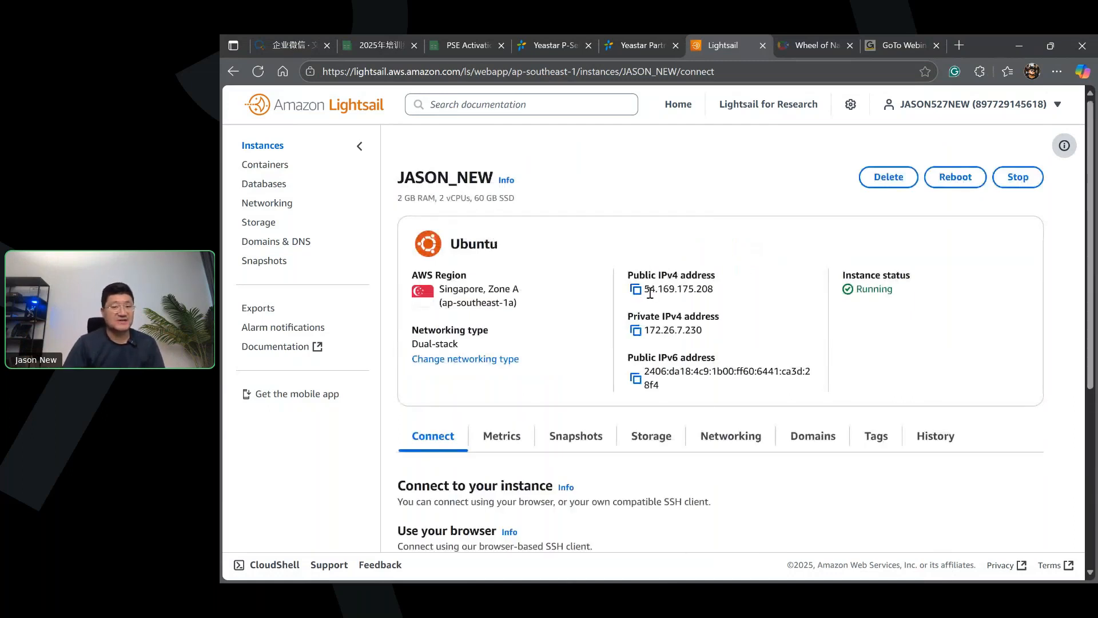
Copy the instance's public IPv4 address and try to load 54.169.175.208 in a new browser tab.
{"action": "left_click_drag", "start_coordinate": [649, 293], "coordinate": [722, 301]}
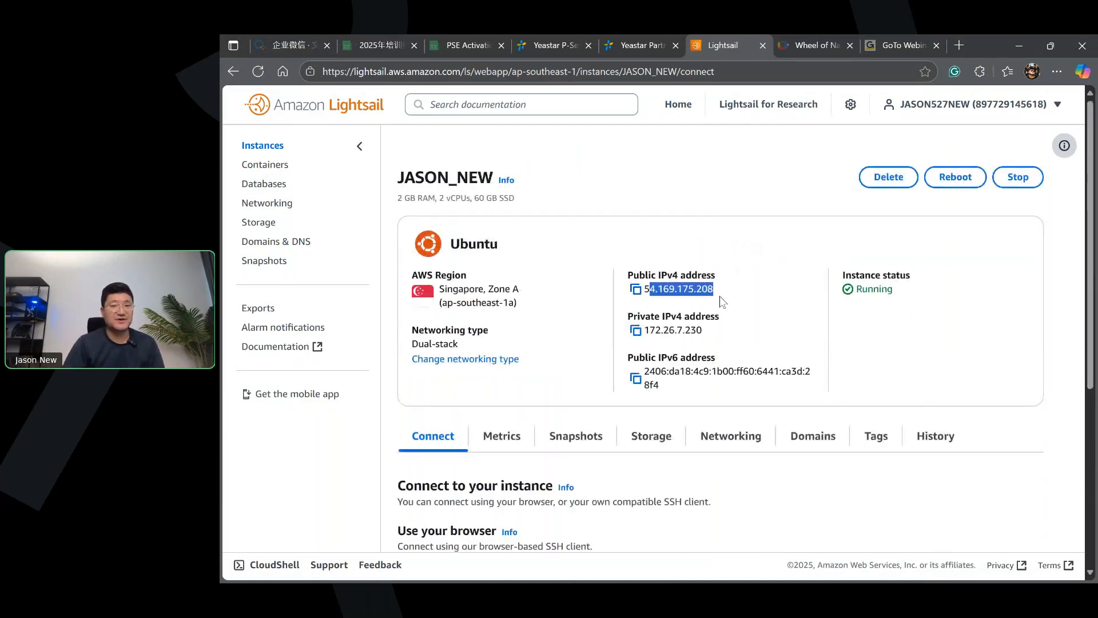
{"action": "left_click", "coordinate": [638, 291]}
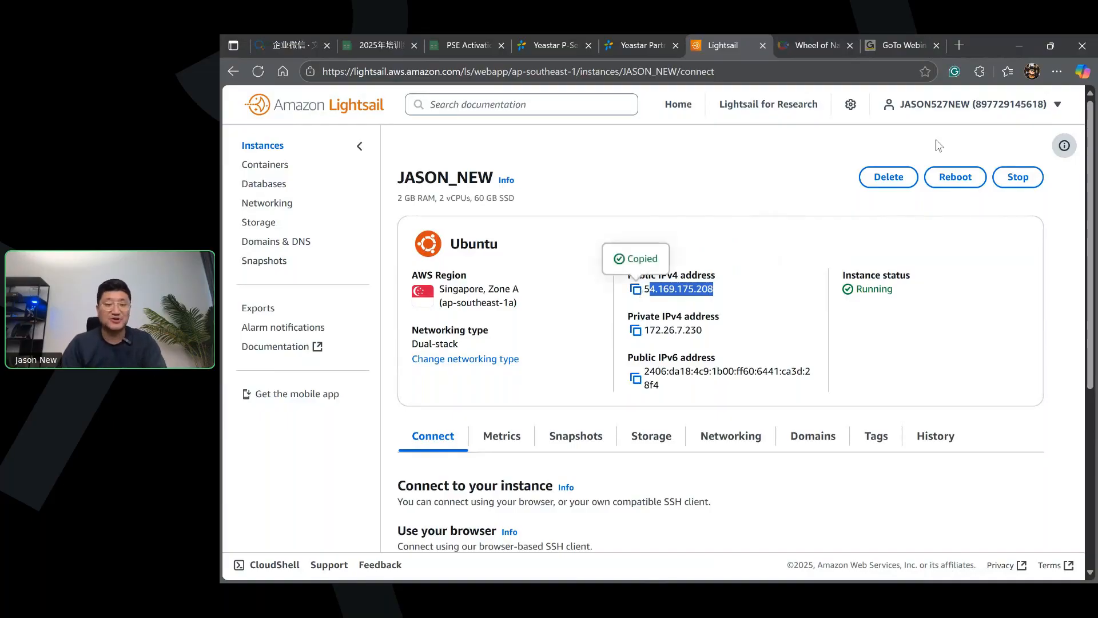
{"action": "key", "text": "ctrl+t"}
{"action": "key", "text": "ctrl+v"}
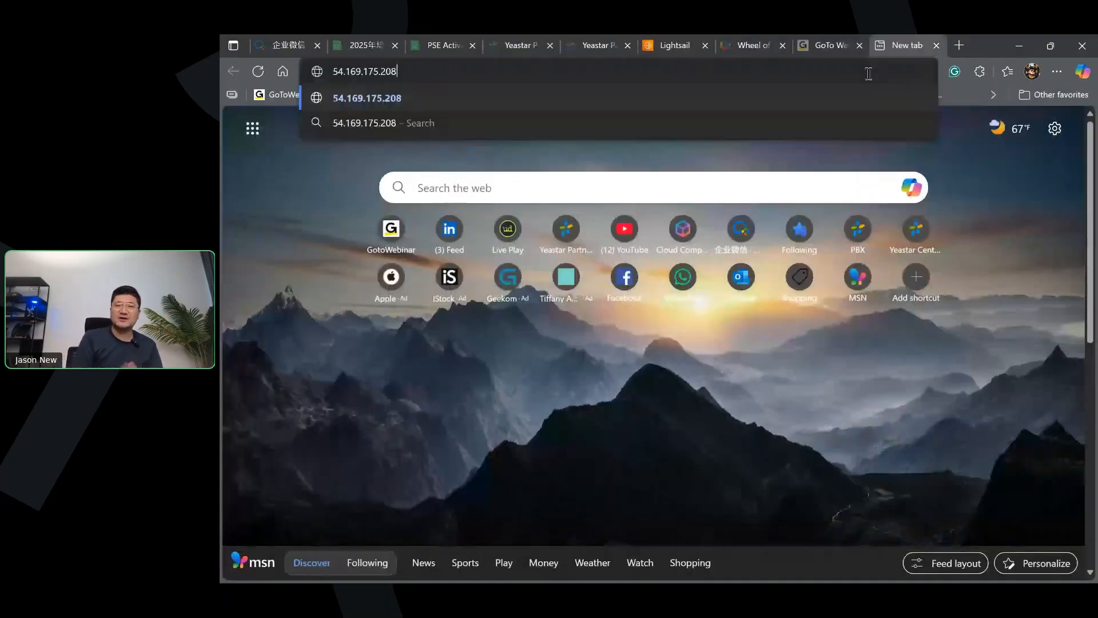
{"action": "key", "text": "Return"}
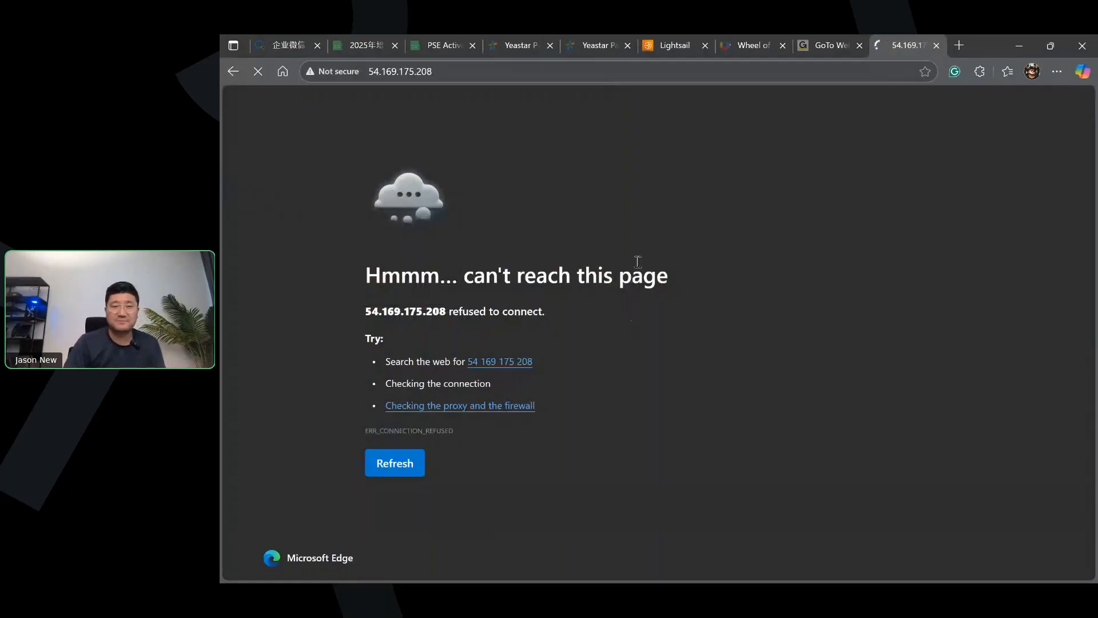
Return to the instance's Lightsail page and open its IPv4 firewall rules in the networking settings.
{"action": "left_click", "coordinate": [678, 46]}
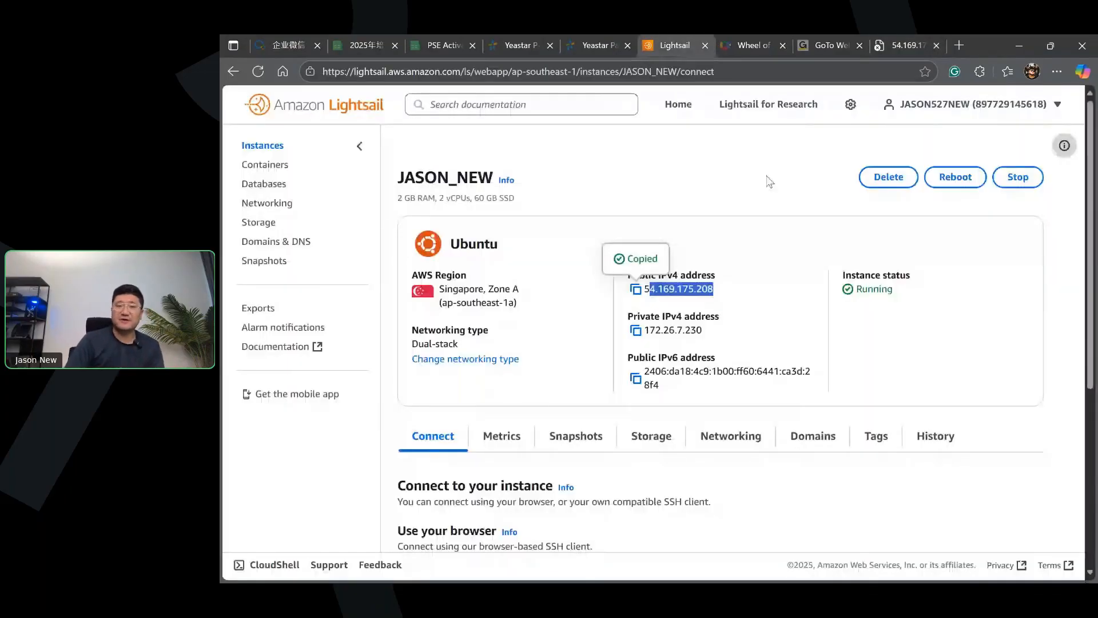
{"action": "scroll", "coordinate": [800, 180], "scroll_direction": "down", "scroll_amount": 2}
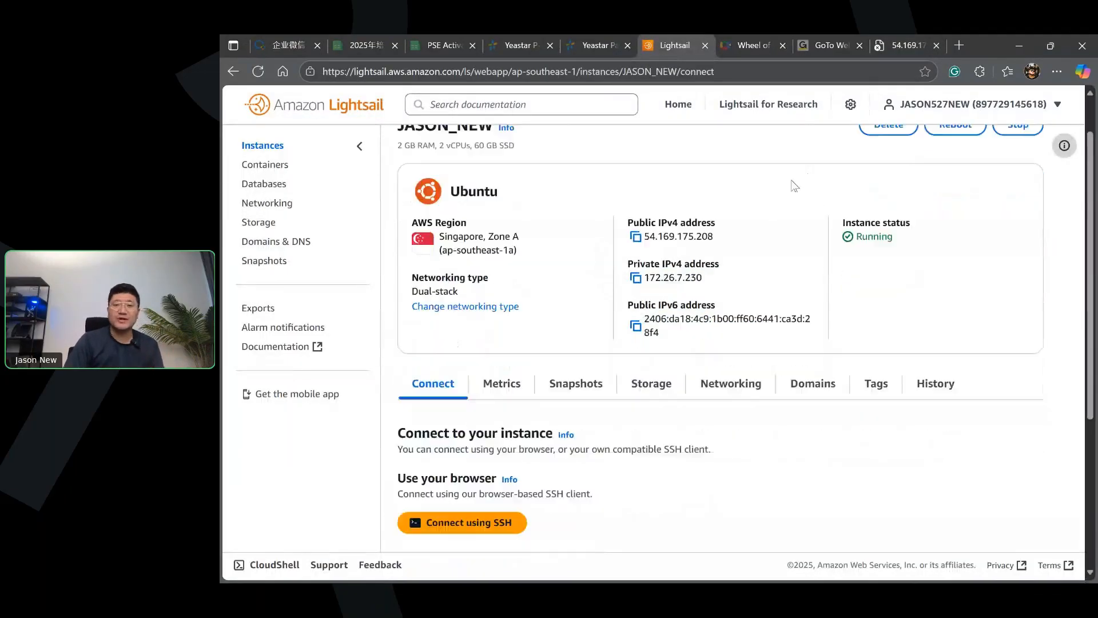
{"action": "left_click", "coordinate": [712, 369]}
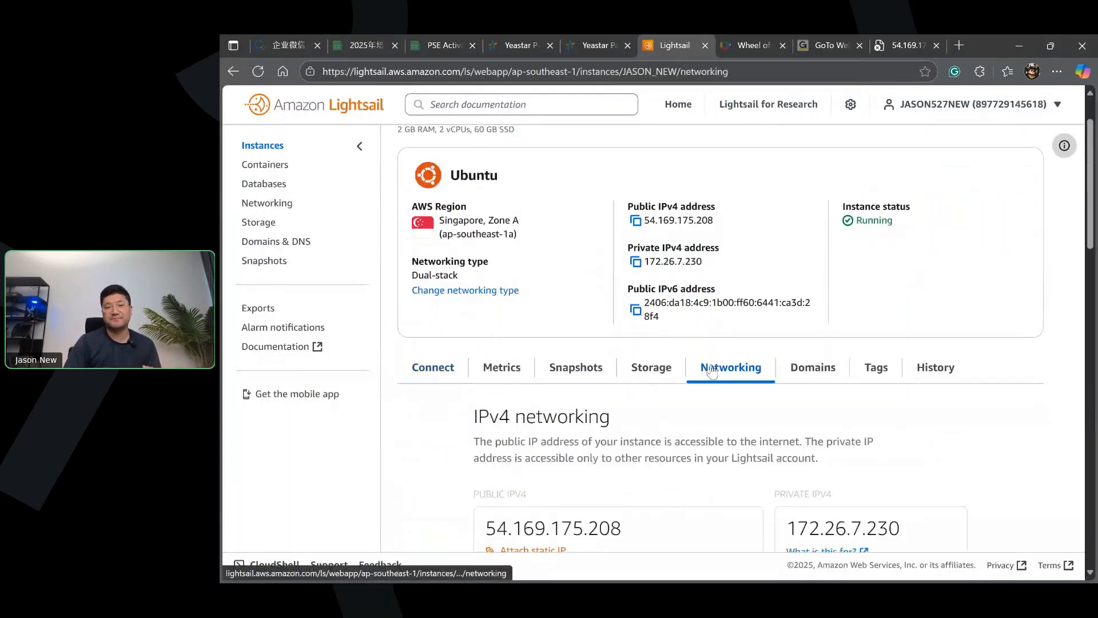
{"action": "scroll", "coordinate": [715, 377], "scroll_direction": "down", "scroll_amount": 5}
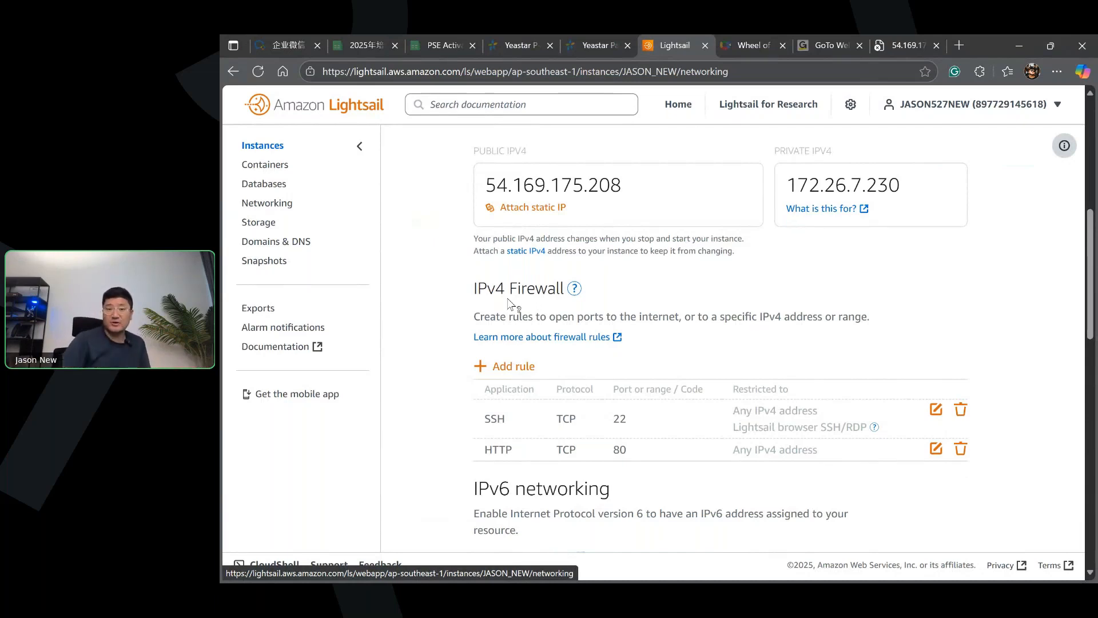
Add an IPv4 firewall rule for Ping (ICMP) to the instance.
{"action": "left_click", "coordinate": [524, 368]}
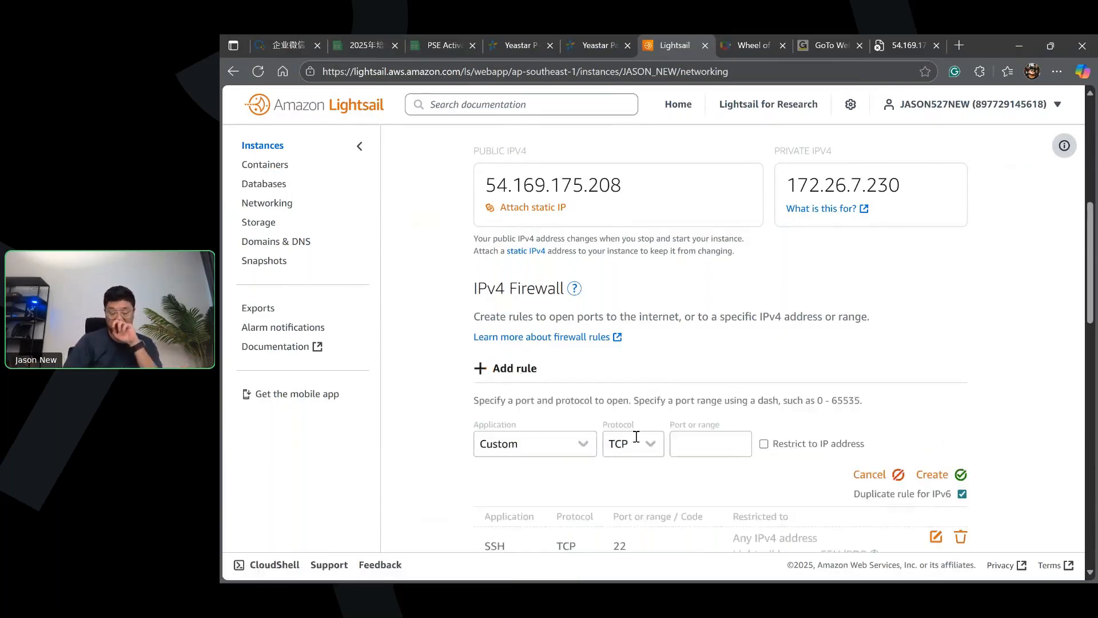
{"action": "scroll", "coordinate": [606, 312], "scroll_direction": "down", "scroll_amount": 1}
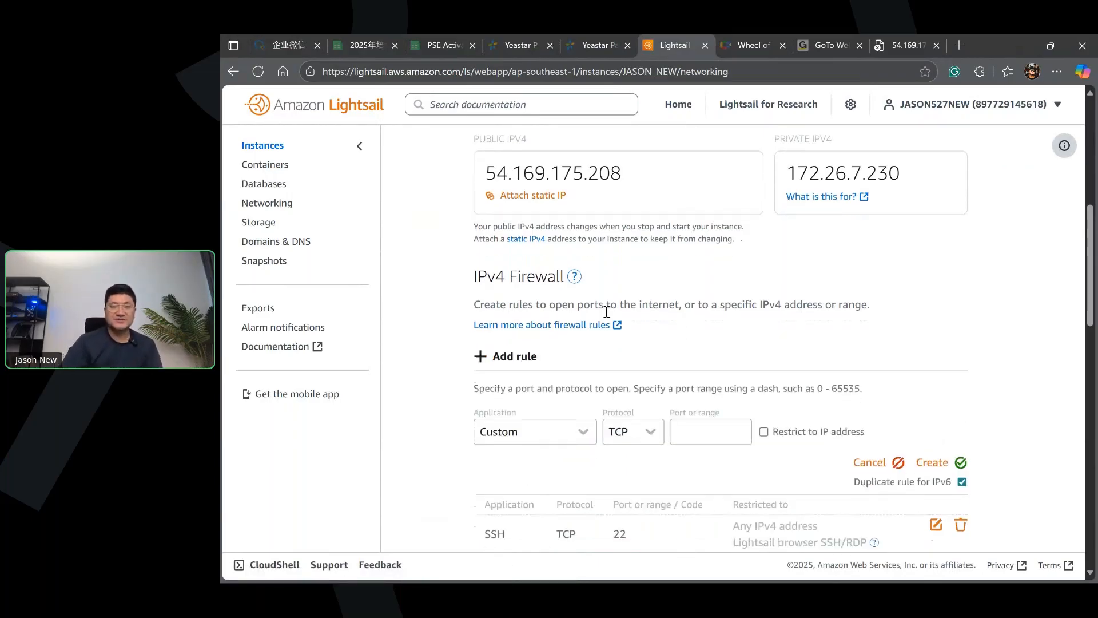
{"action": "scroll", "coordinate": [596, 358], "scroll_direction": "down", "scroll_amount": 2}
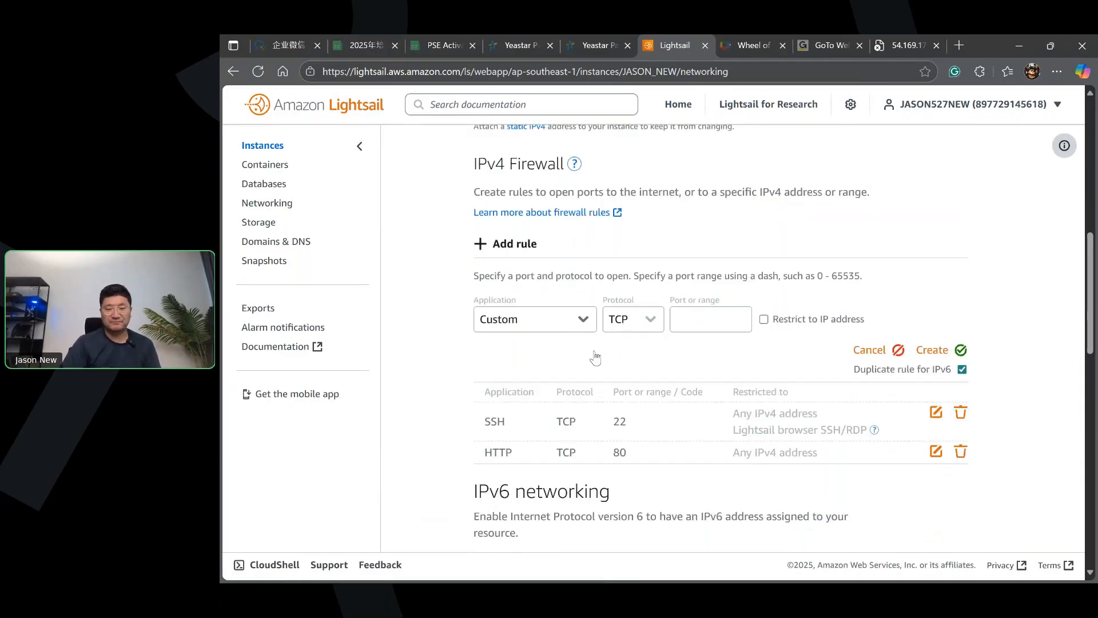
{"action": "left_click", "coordinate": [583, 320]}
{"action": "scroll", "coordinate": [632, 454], "scroll_direction": "down", "scroll_amount": 6}
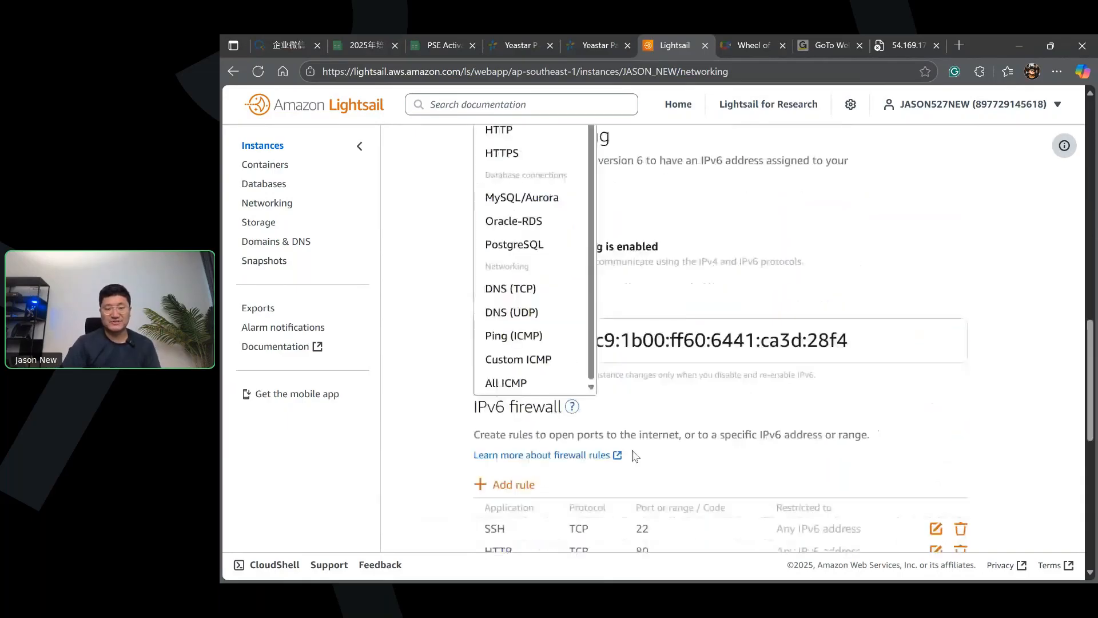
{"action": "left_click", "coordinate": [520, 339]}
{"action": "scroll", "coordinate": [629, 298], "scroll_direction": "up", "scroll_amount": 2}
{"action": "left_click", "coordinate": [924, 457]}
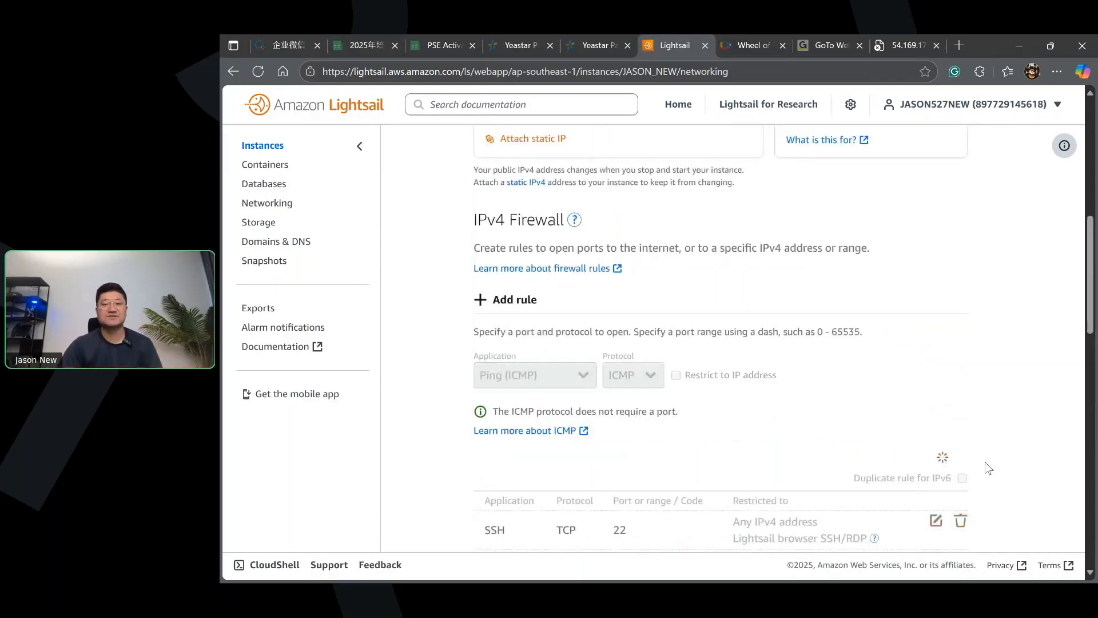
Add two custom TCP rules to the IPv4 firewall for ports 389 and 3306, both duplicated for IPv6.
{"action": "left_click", "coordinate": [515, 298]}
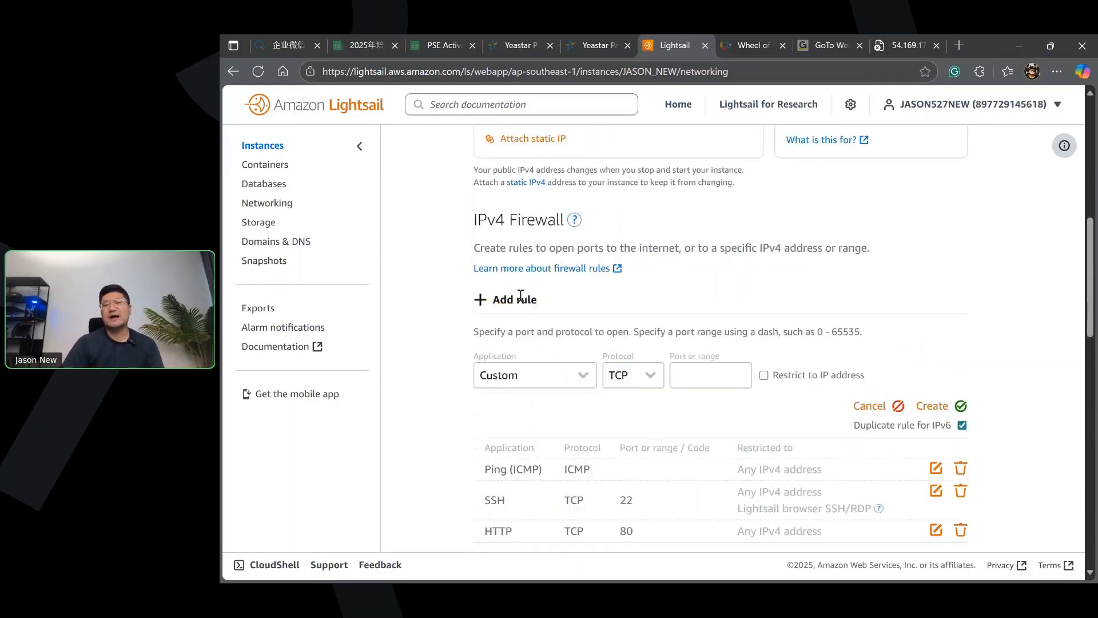
{"action": "left_click", "coordinate": [714, 381]}
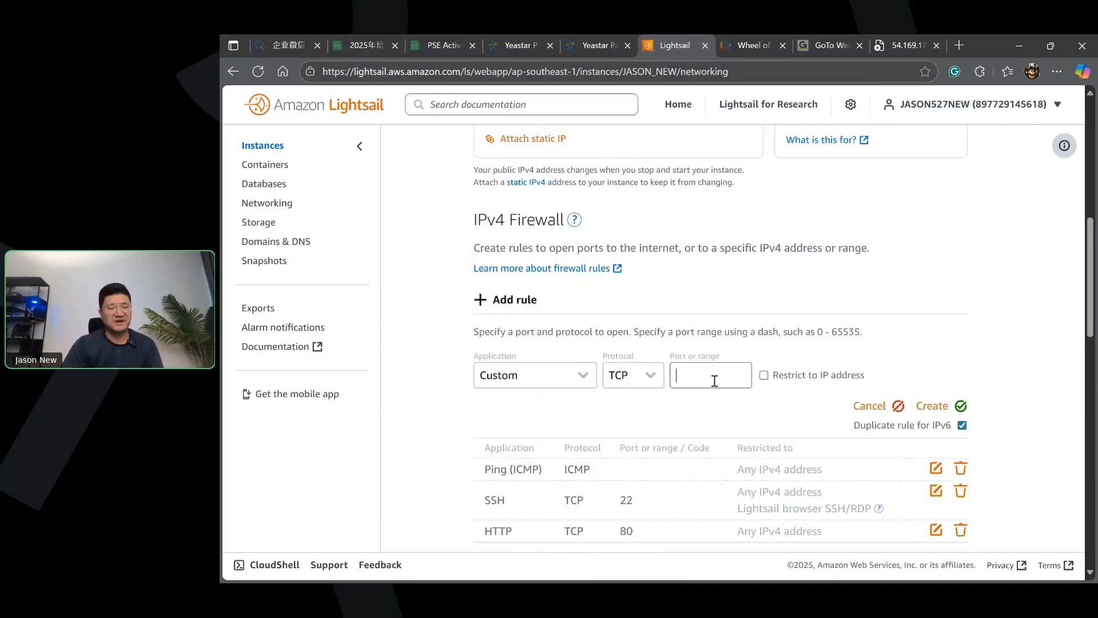
{"action": "type", "text": "389"}
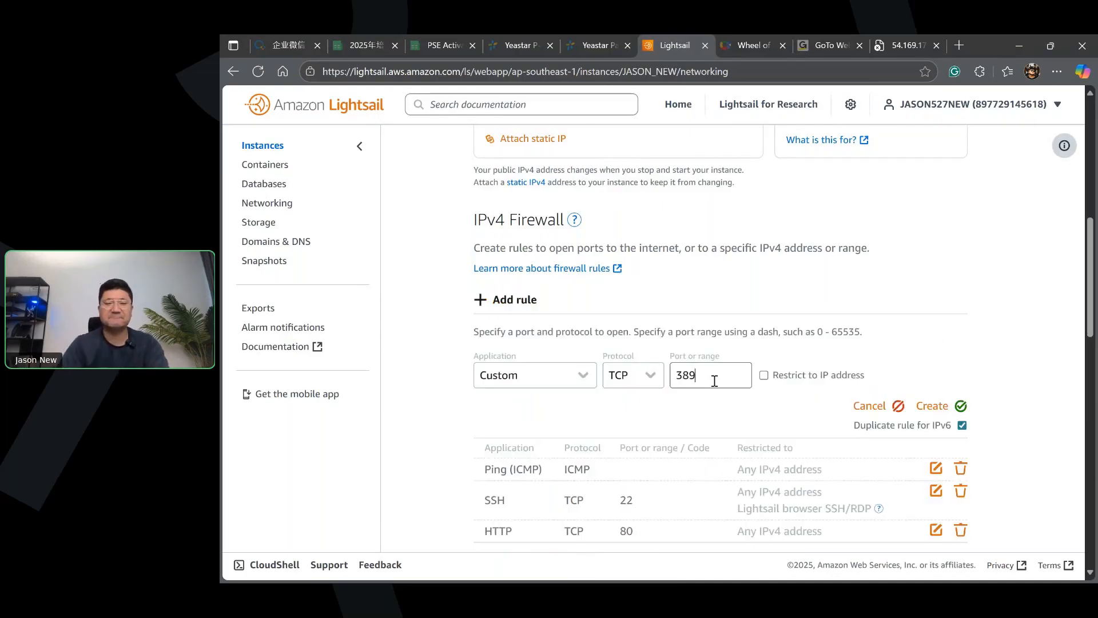
{"action": "left_click", "coordinate": [942, 406]}
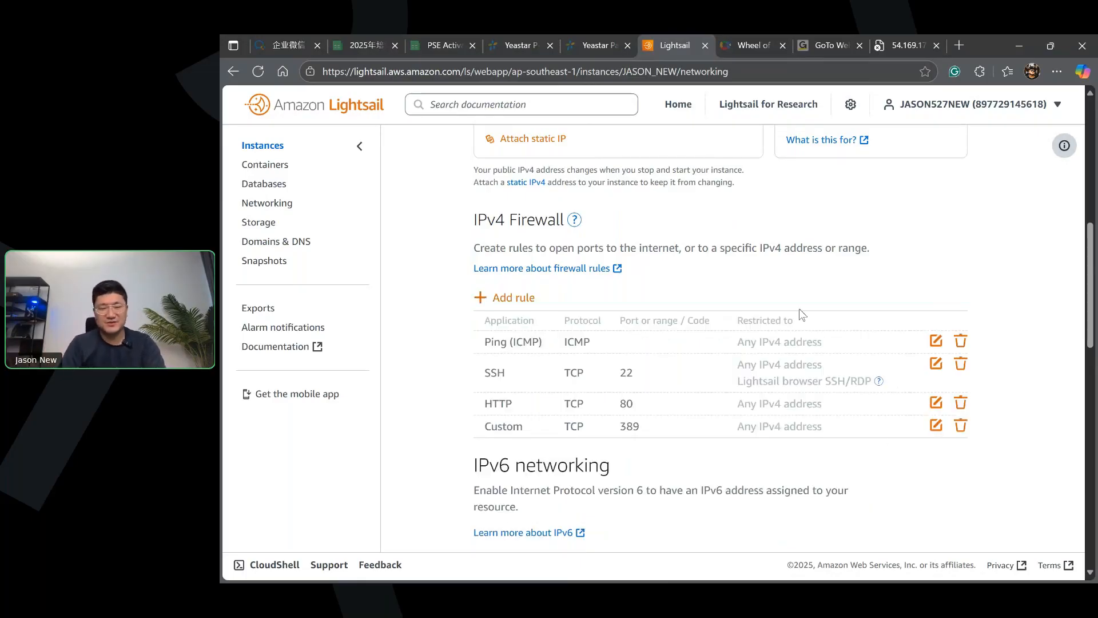
{"action": "left_click", "coordinate": [510, 298]}
{"action": "left_click", "coordinate": [695, 378]}
{"action": "type", "text": "33"}
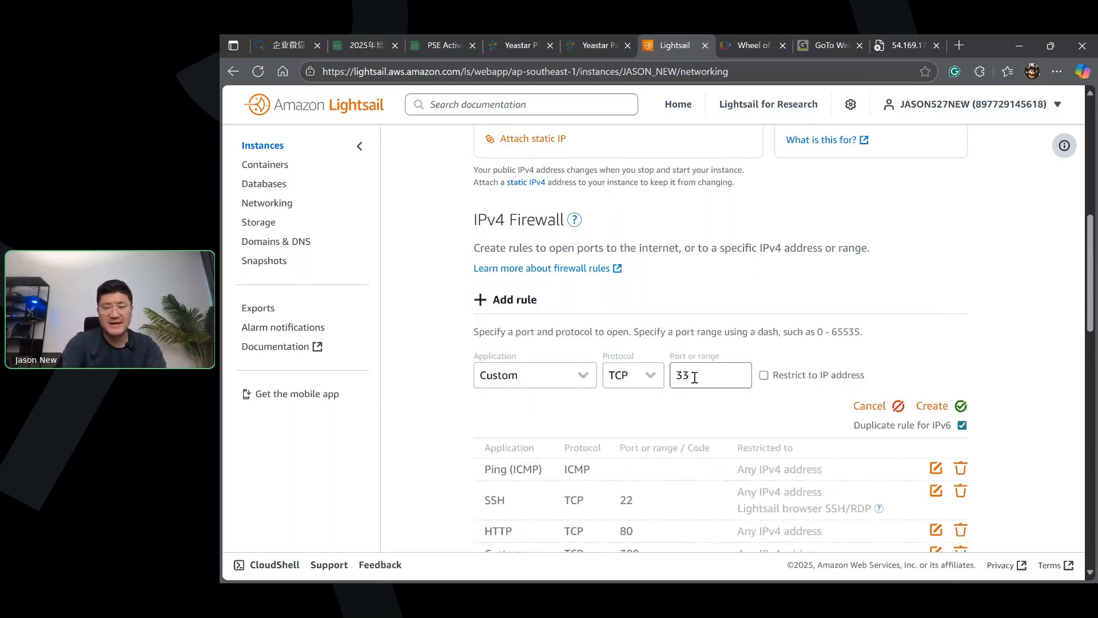
{"action": "type", "text": "06"}
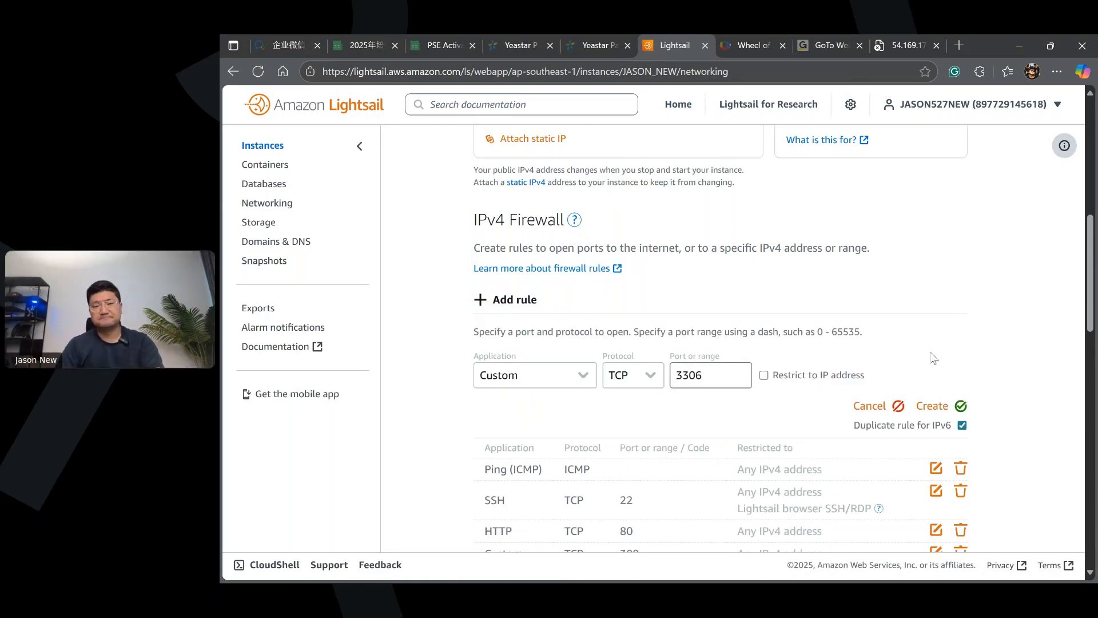
{"action": "left_click", "coordinate": [954, 406]}
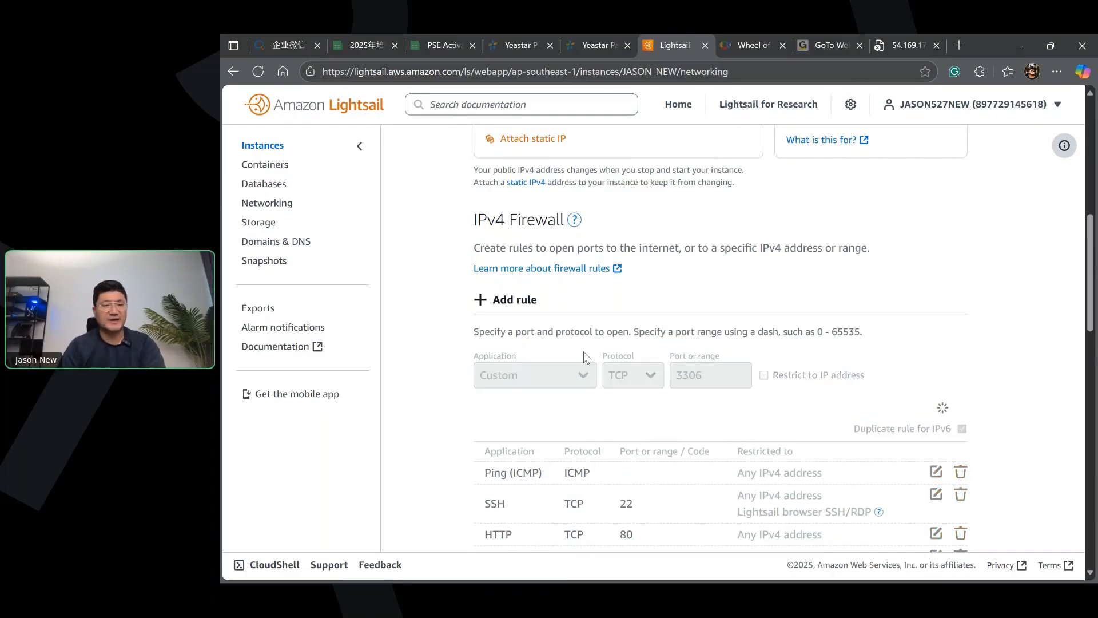
Add custom TCP rules to the IPv4 firewall for port 5038 and the port range 5060-5061, duplicated for IPv6.
{"action": "left_click", "coordinate": [511, 300]}
{"action": "type", "text": "5038"}
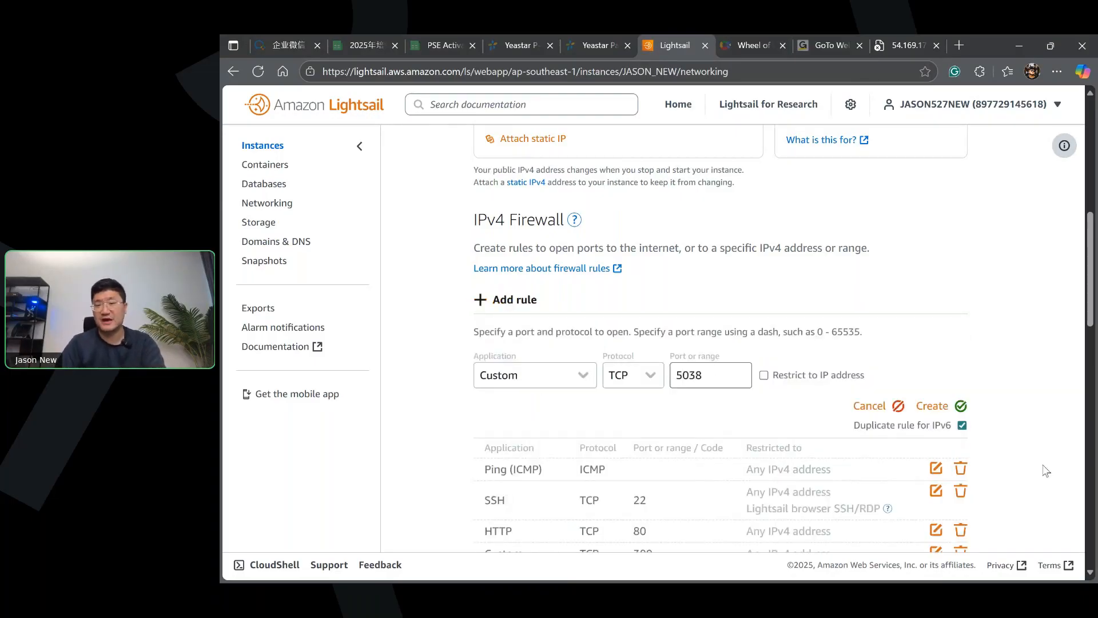
{"action": "left_click", "coordinate": [953, 407]}
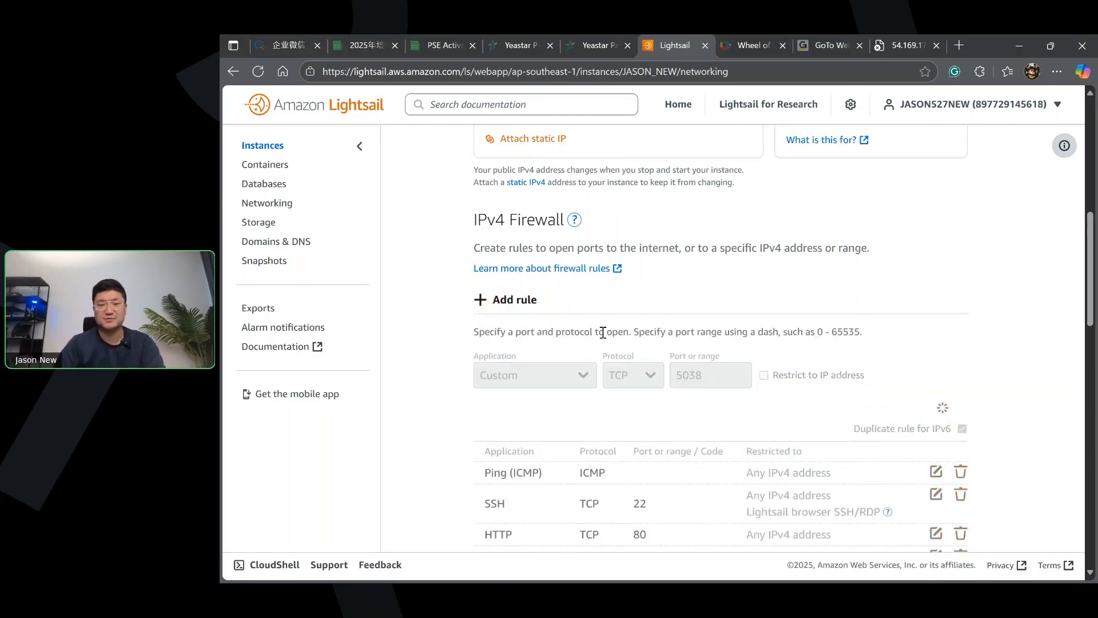
{"action": "left_click", "coordinate": [518, 299]}
{"action": "left_click", "coordinate": [718, 373]}
{"action": "type", "text": "5060-5061"}
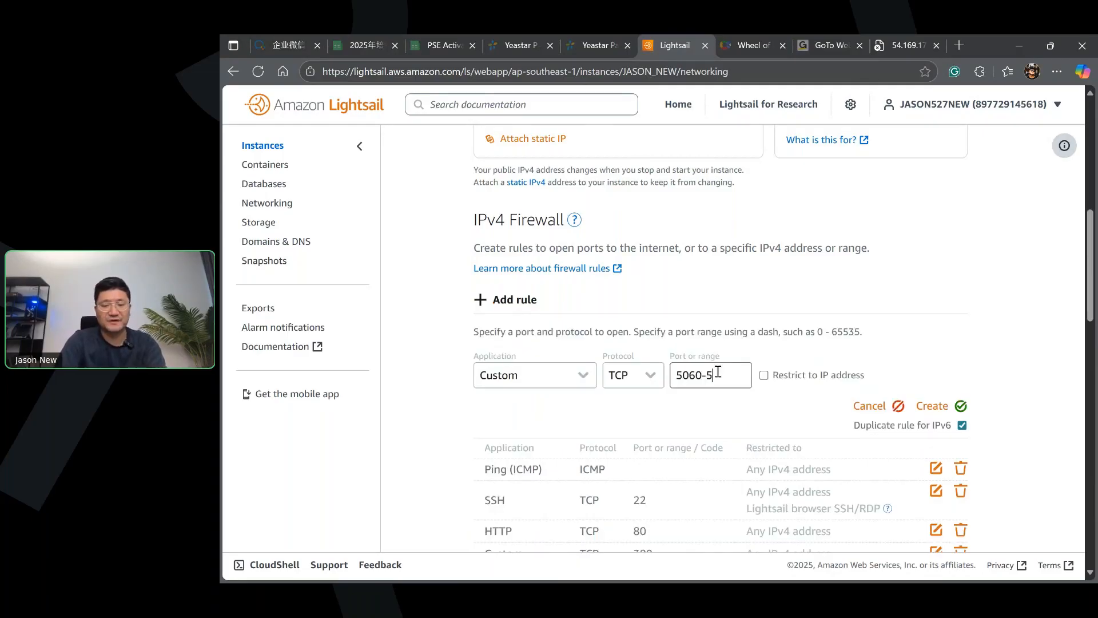
{"action": "left_click", "coordinate": [929, 406]}
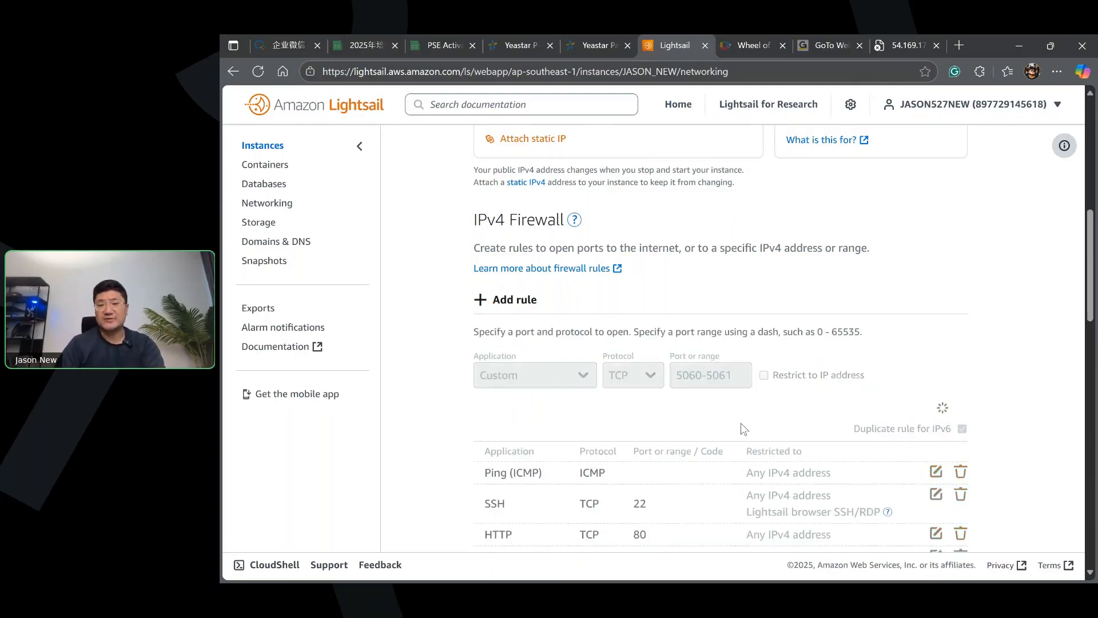
Add custom TCP rules to the IPv4 firewall for ports 8022 and 8088, duplicated for IPv6.
{"action": "left_click", "coordinate": [521, 309]}
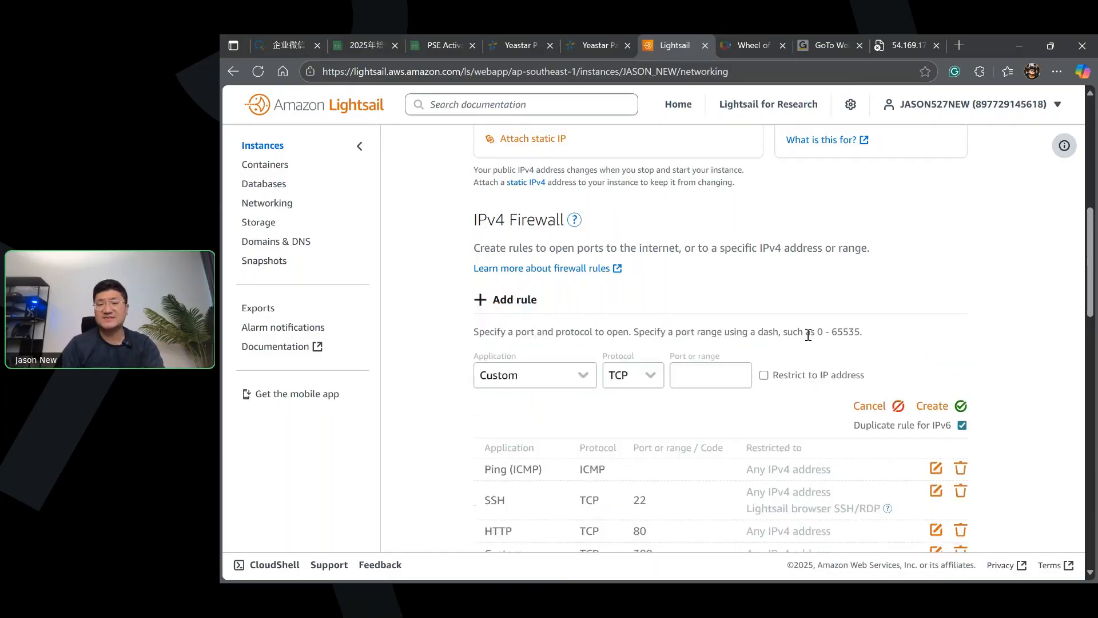
{"action": "left_click", "coordinate": [724, 374]}
{"action": "type", "text": "8022"}
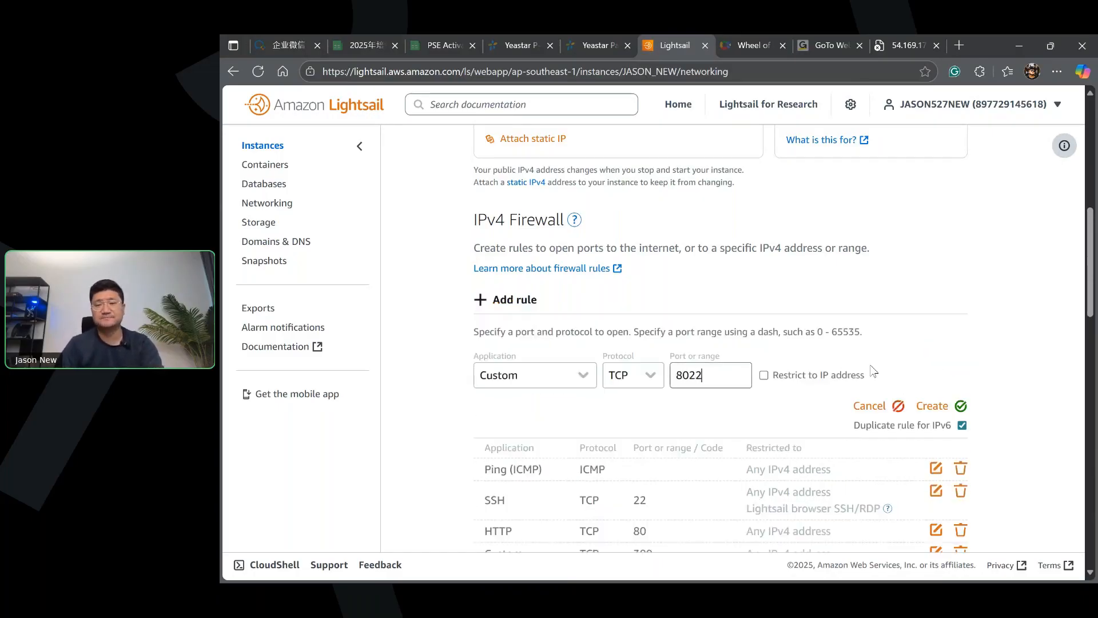
{"action": "left_click", "coordinate": [932, 407]}
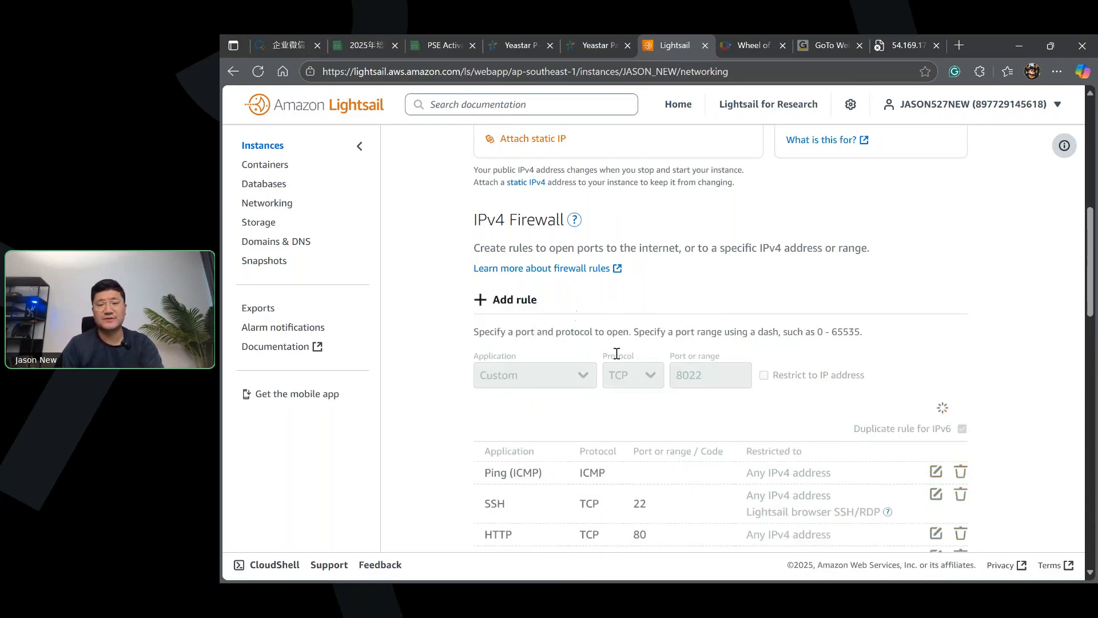
{"action": "left_click", "coordinate": [527, 309]}
{"action": "left_click", "coordinate": [698, 373]}
{"action": "type", "text": "8088"}
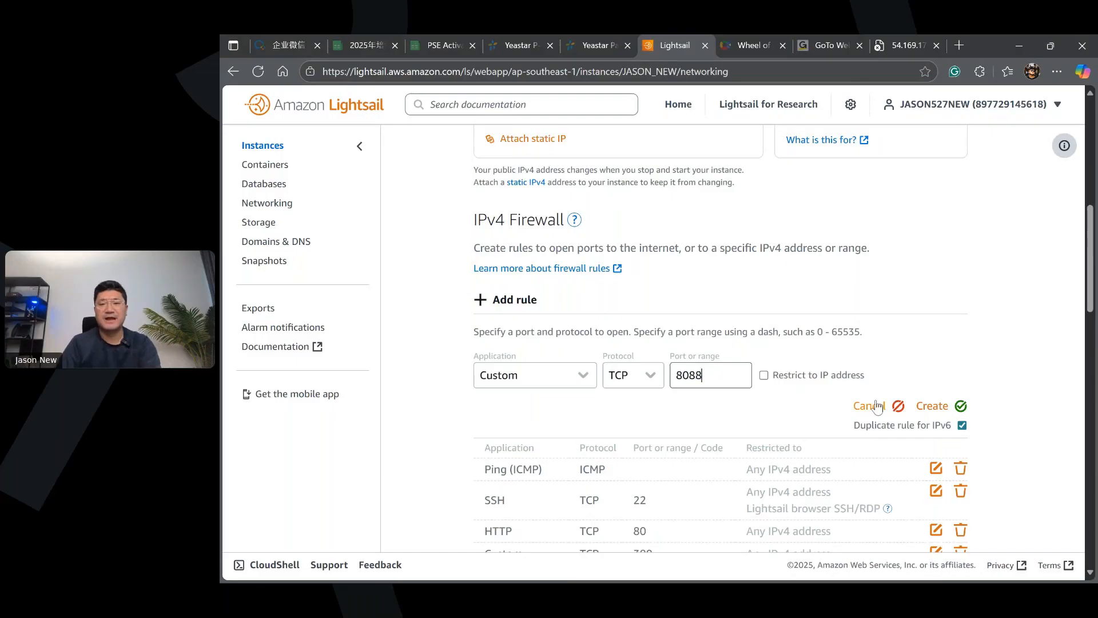
{"action": "left_click", "coordinate": [937, 407]}
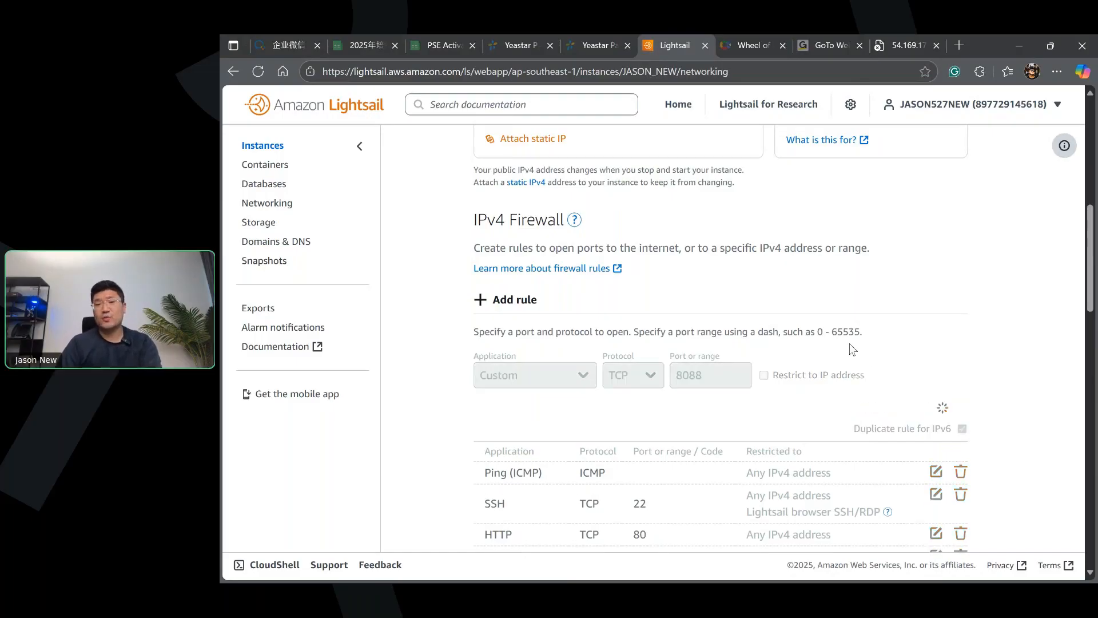
Add a custom UDP rule for port 5060 to the IPv4 firewall, duplicated for IPv6.
{"action": "left_click", "coordinate": [521, 298]}
{"action": "left_click", "coordinate": [646, 375]}
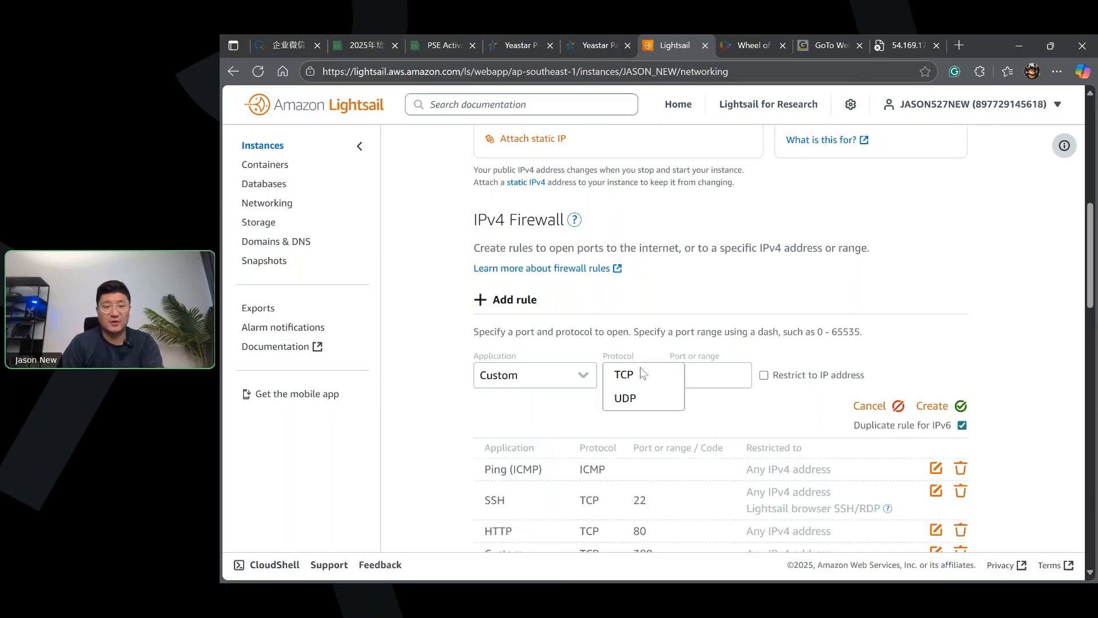
{"action": "left_click", "coordinate": [633, 396]}
{"action": "left_click", "coordinate": [728, 379]}
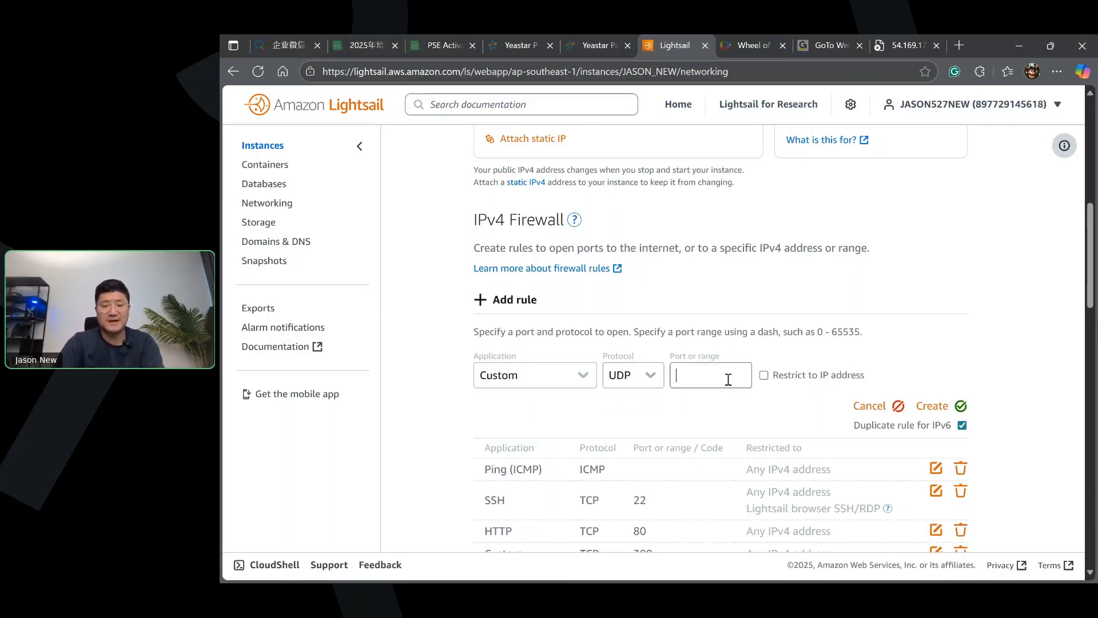
{"action": "type", "text": "5060"}
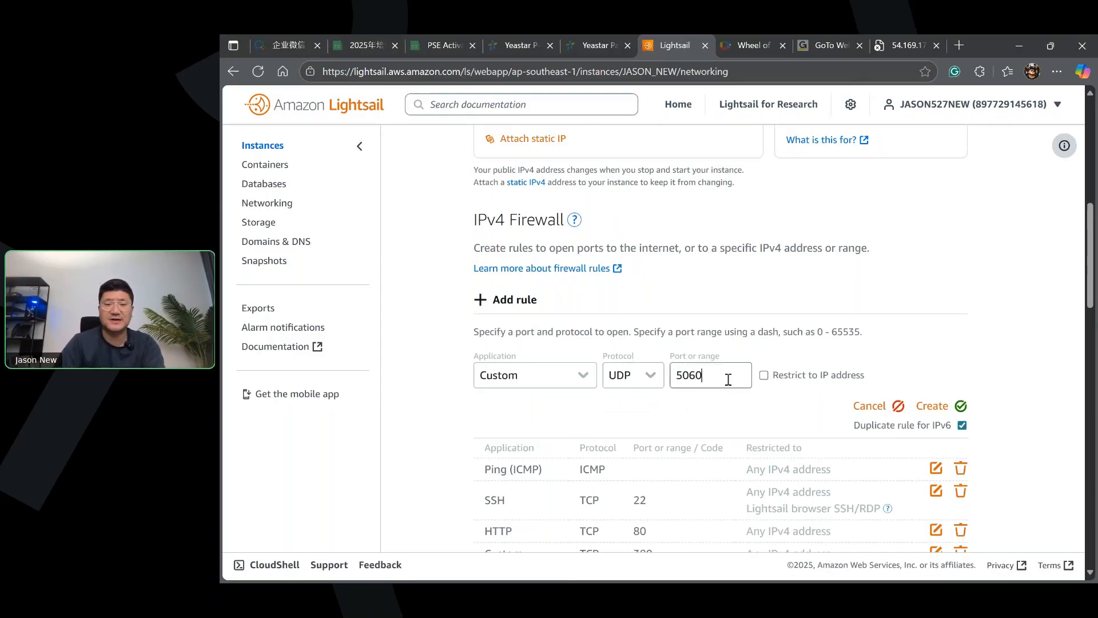
{"action": "left_click_drag", "start_coordinate": [941, 424], "coordinate": [936, 405]}
{"action": "left_click", "coordinate": [927, 406]}
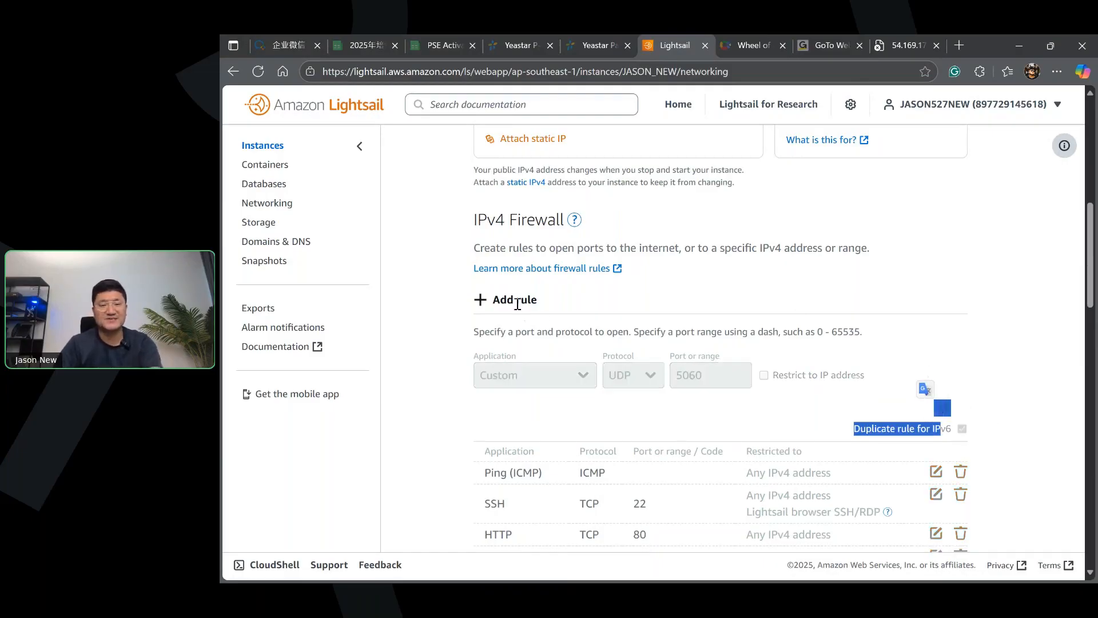
{"action": "left_click", "coordinate": [515, 299]}
{"action": "left_click", "coordinate": [703, 382]}
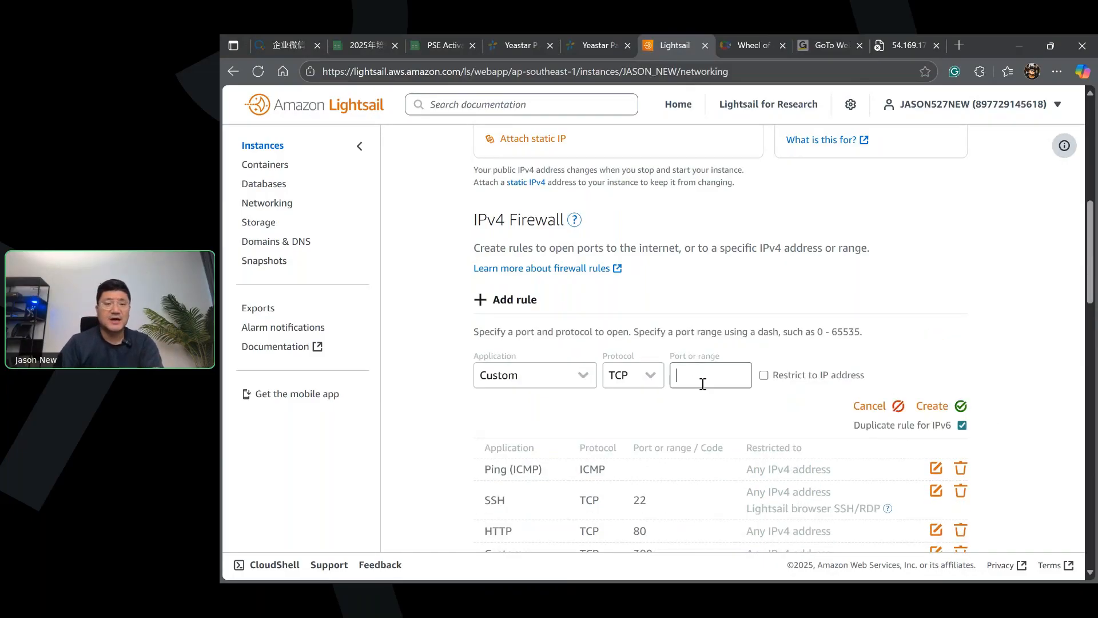
{"action": "left_click", "coordinate": [647, 377]}
{"action": "left_click", "coordinate": [630, 401]}
{"action": "type", "text": "1000"}
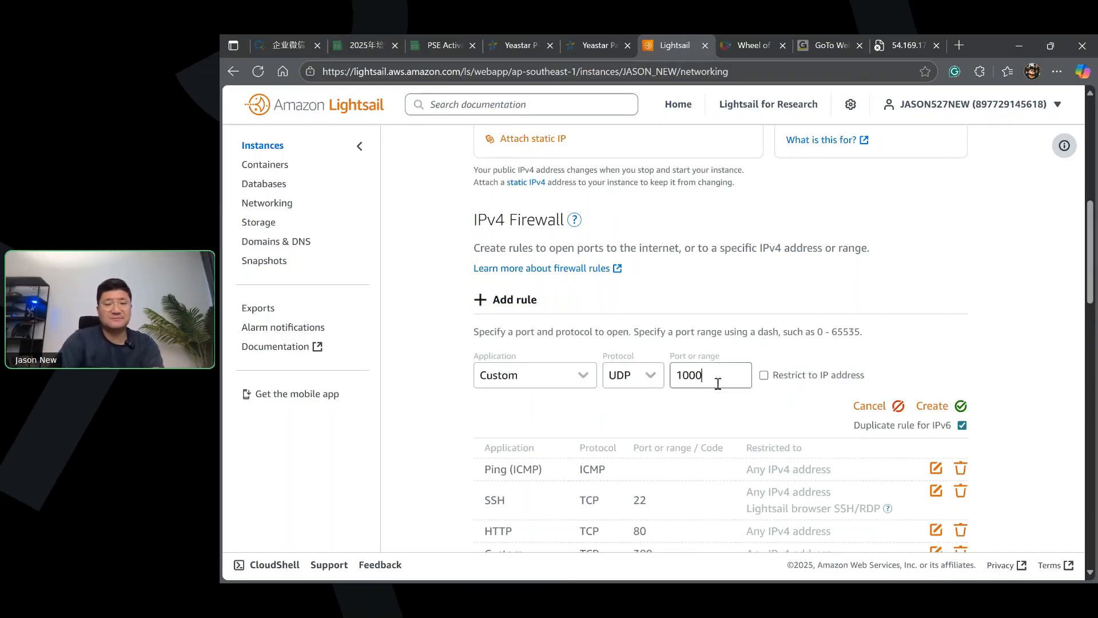
{"action": "type", "text": "0-20000"}
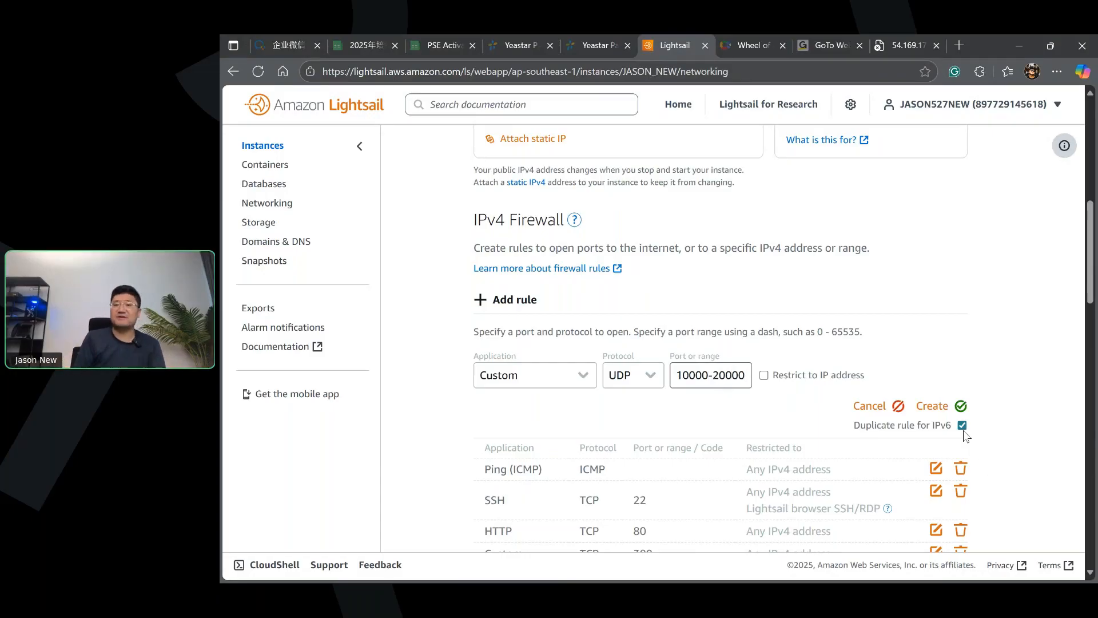
{"action": "left_click", "coordinate": [939, 405]}
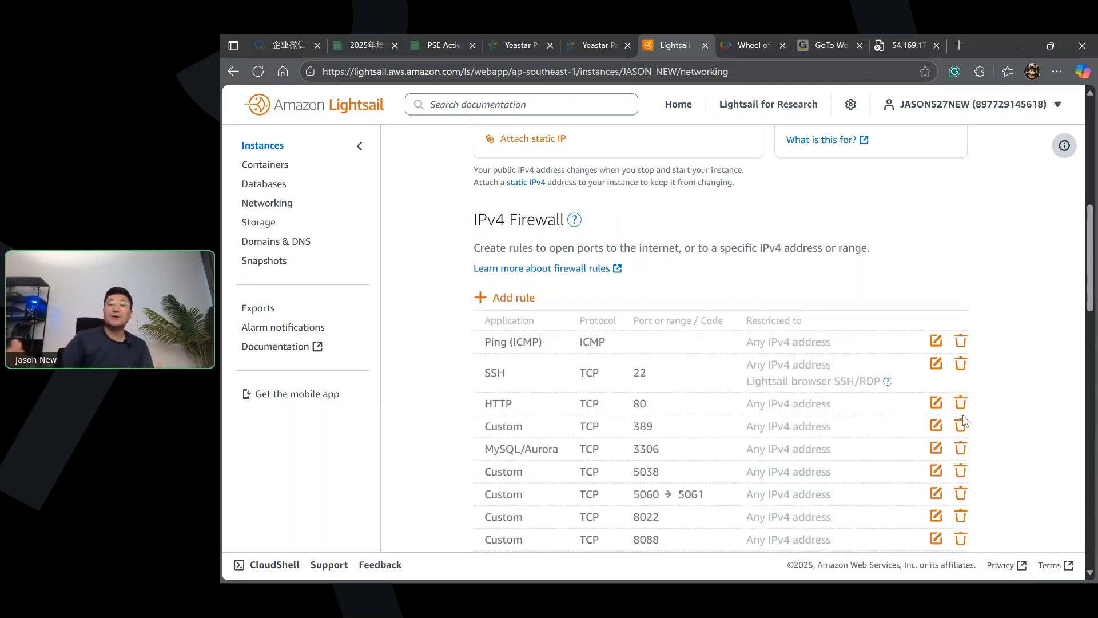
{"action": "scroll", "coordinate": [883, 250], "scroll_direction": "up", "scroll_amount": 5}
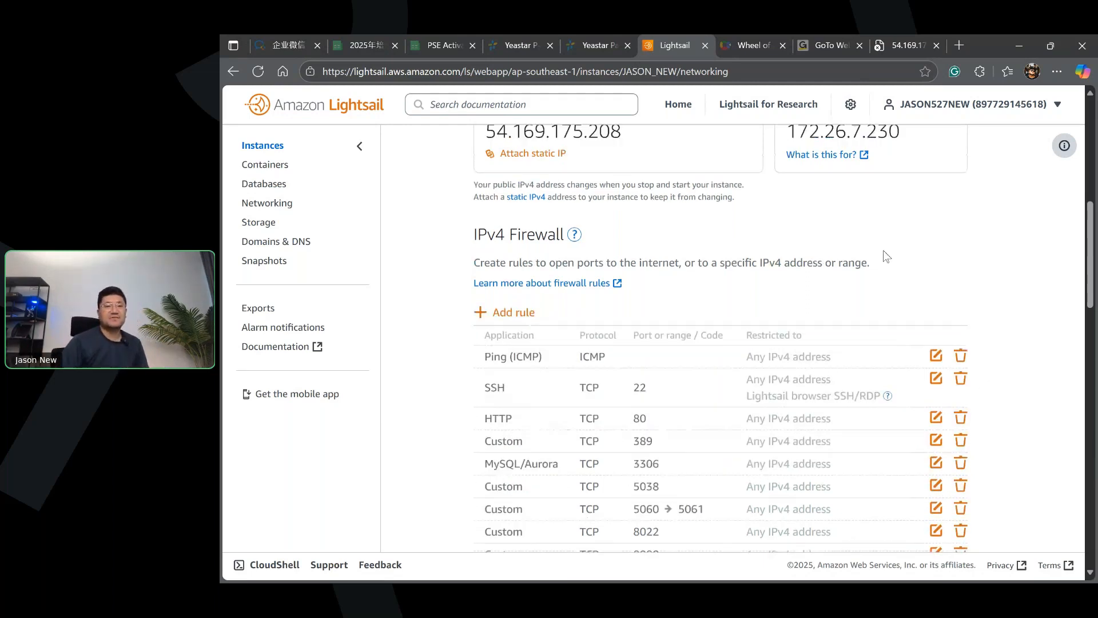
Copy the public IPv4 address of the manually installed Singapore instance and reload the browser page open at that address.
{"action": "left_click", "coordinate": [278, 148]}
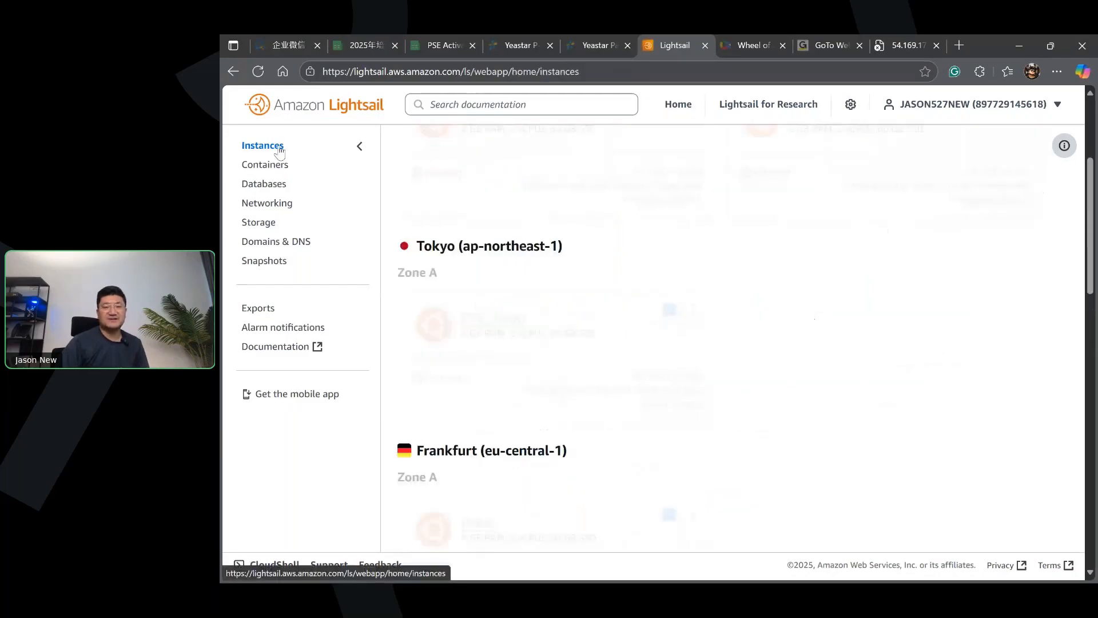
{"action": "left_click", "coordinate": [529, 254]}
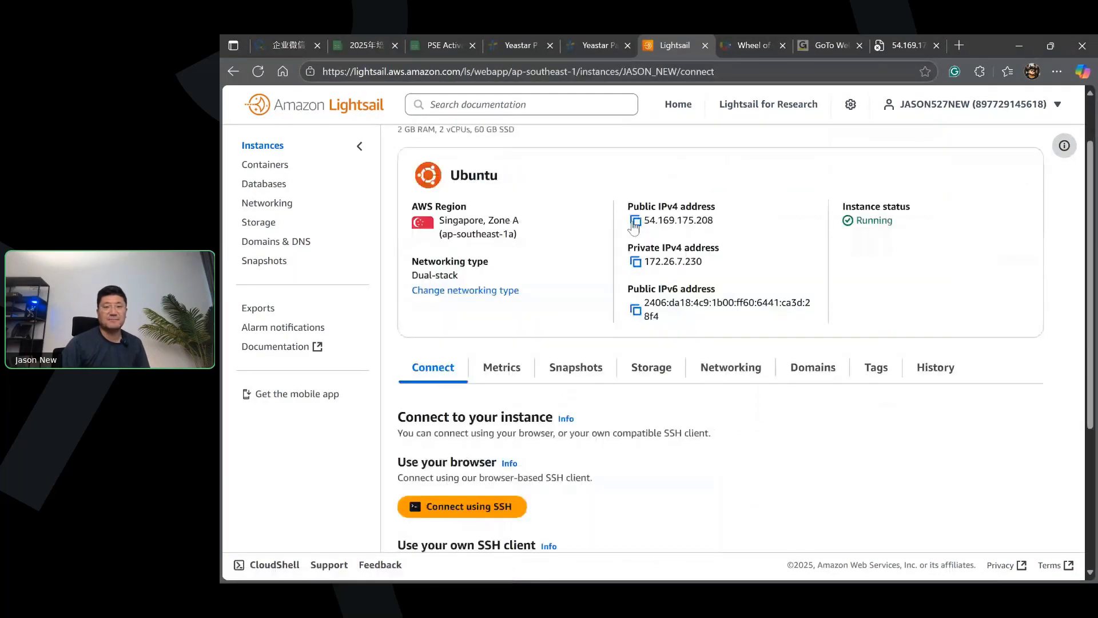
{"action": "left_click", "coordinate": [635, 221]}
{"action": "left_click", "coordinate": [907, 45]}
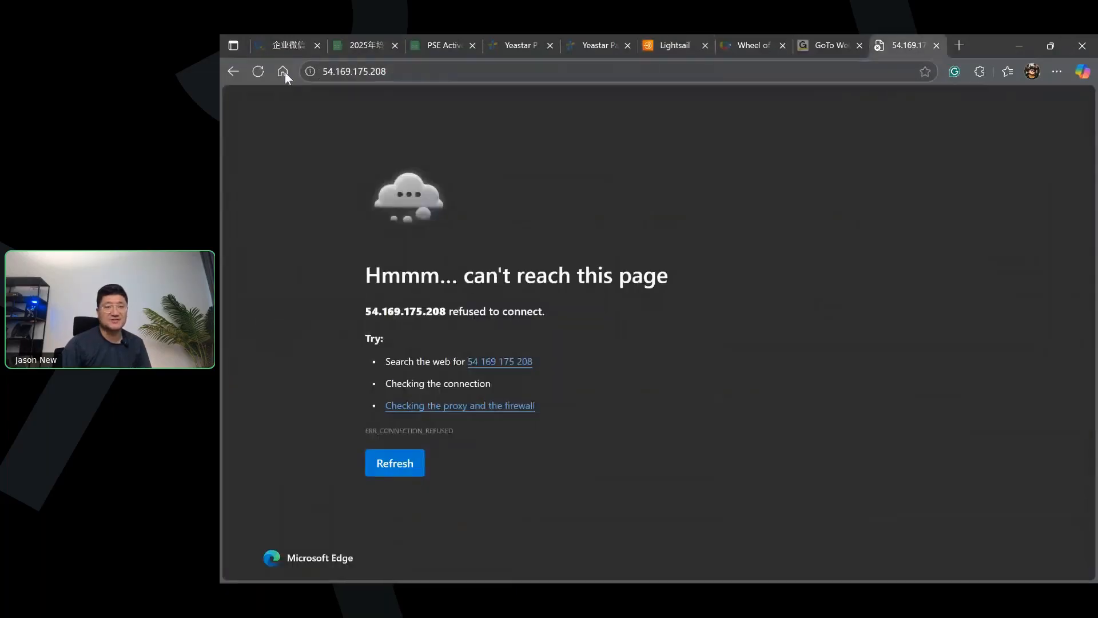
{"action": "key", "text": "F5"}
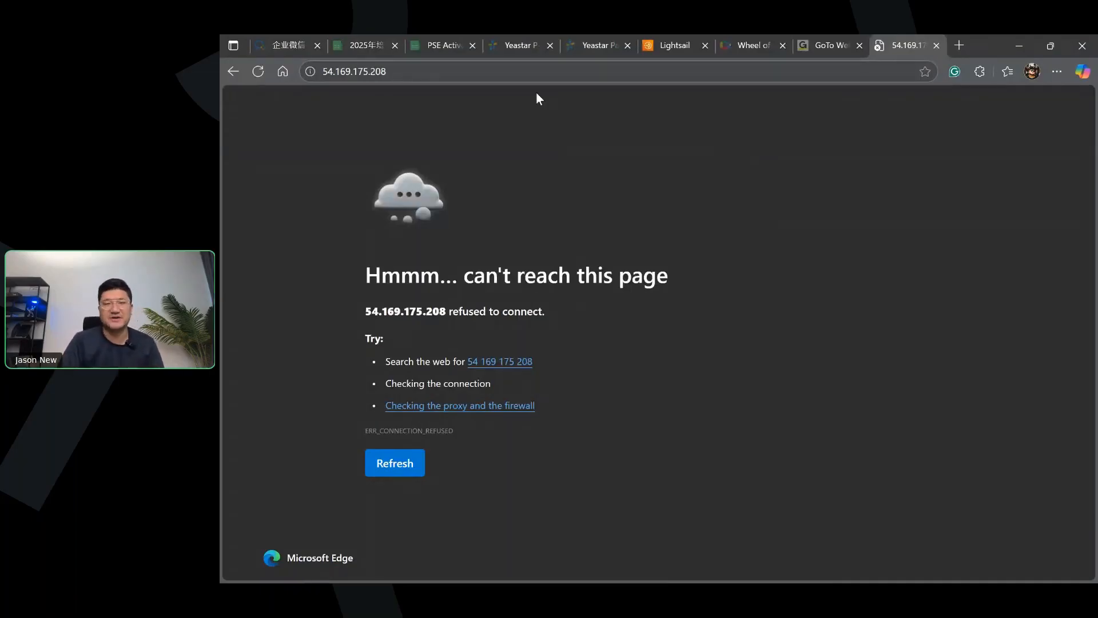
{"action": "left_click", "coordinate": [687, 45]}
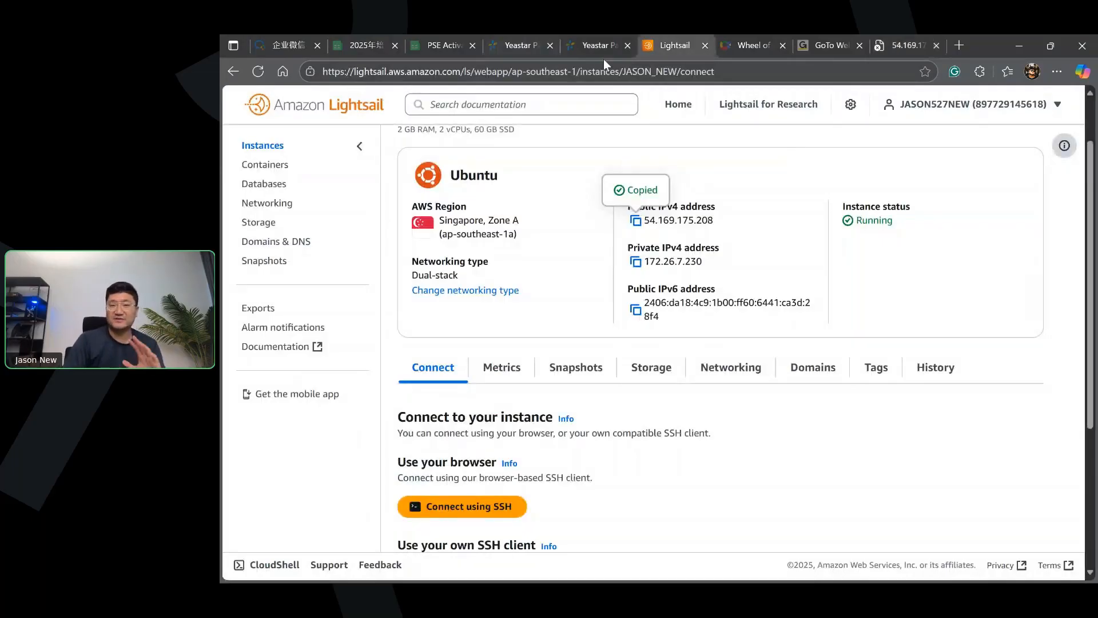
Open the installation wizard link from the Yeastar Partner Portal's success notice and continue past the certificate warning for 52.194.193.254.
{"action": "left_click", "coordinate": [597, 45]}
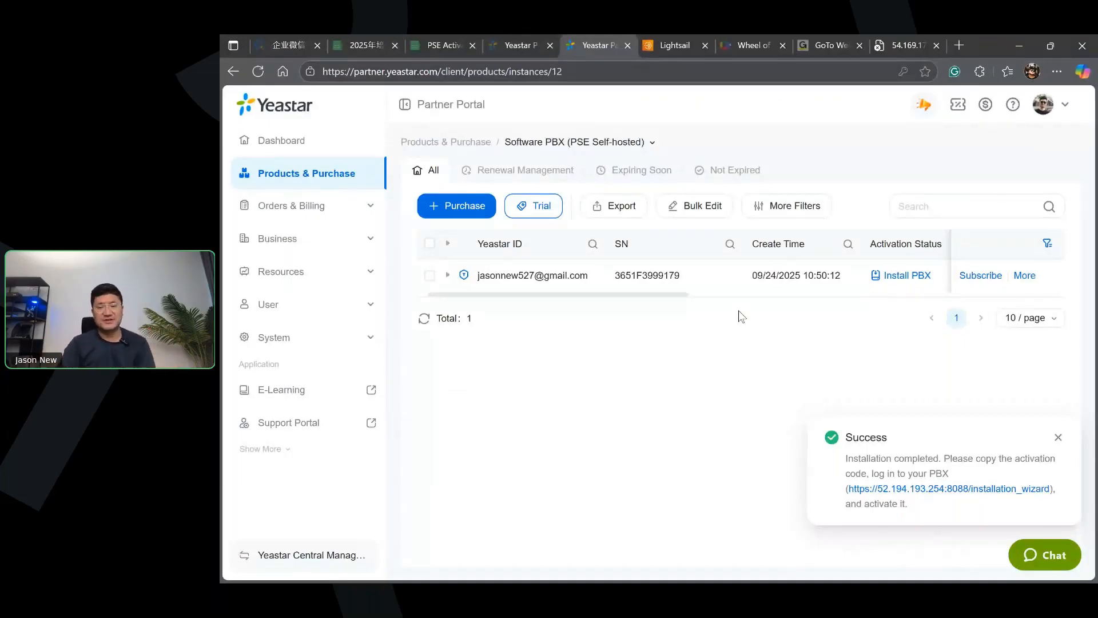
{"action": "left_click_drag", "start_coordinate": [846, 437], "coordinate": [897, 439]}
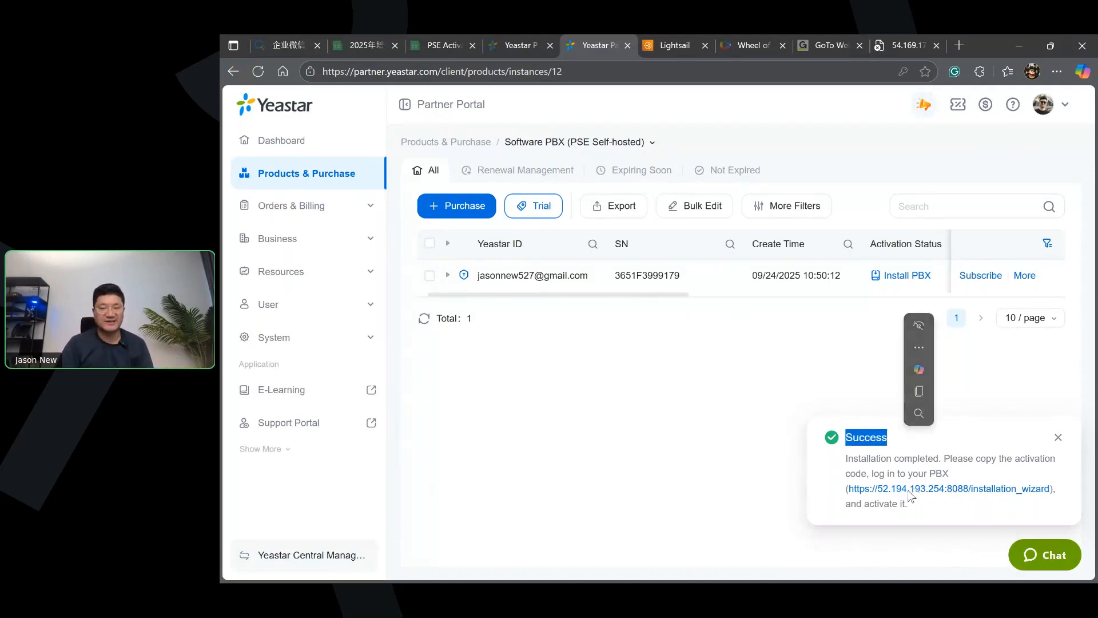
{"action": "left_click", "coordinate": [852, 492]}
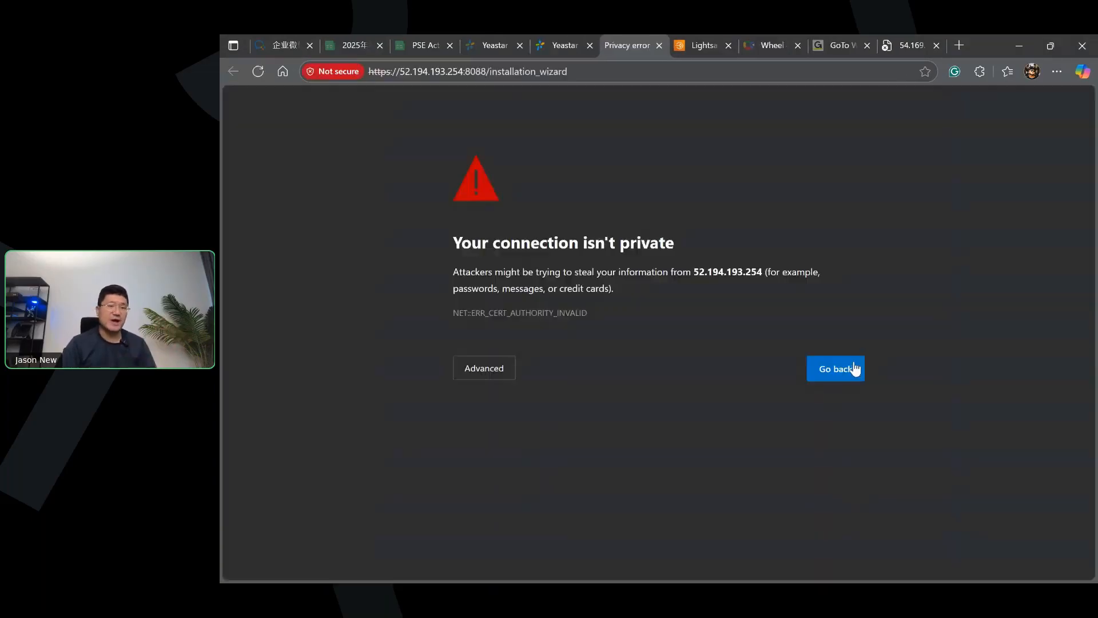
{"action": "left_click", "coordinate": [483, 369]}
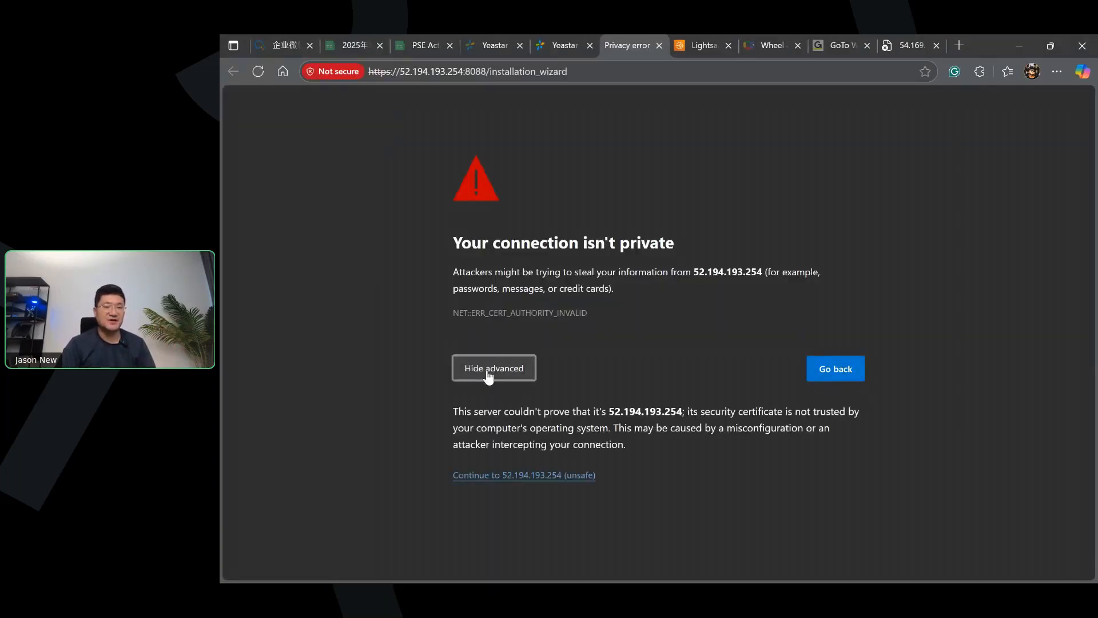
{"action": "left_click", "coordinate": [510, 478]}
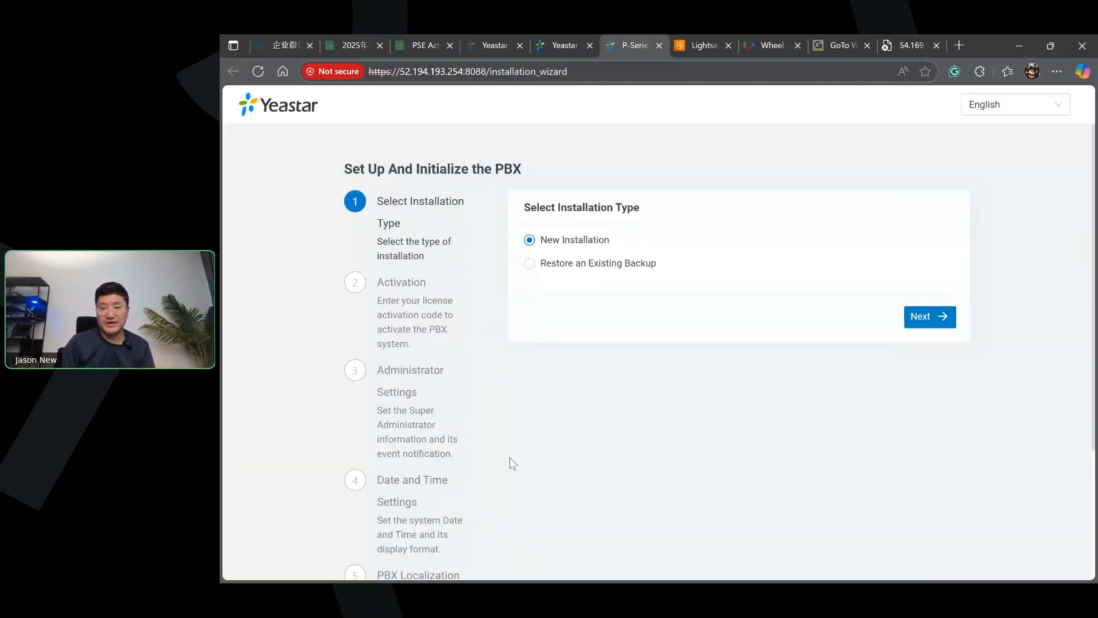
Proceed with New Installation in the PBX wizard and paste the online activation code copied from the Partner Portal.
{"action": "left_click", "coordinate": [934, 315]}
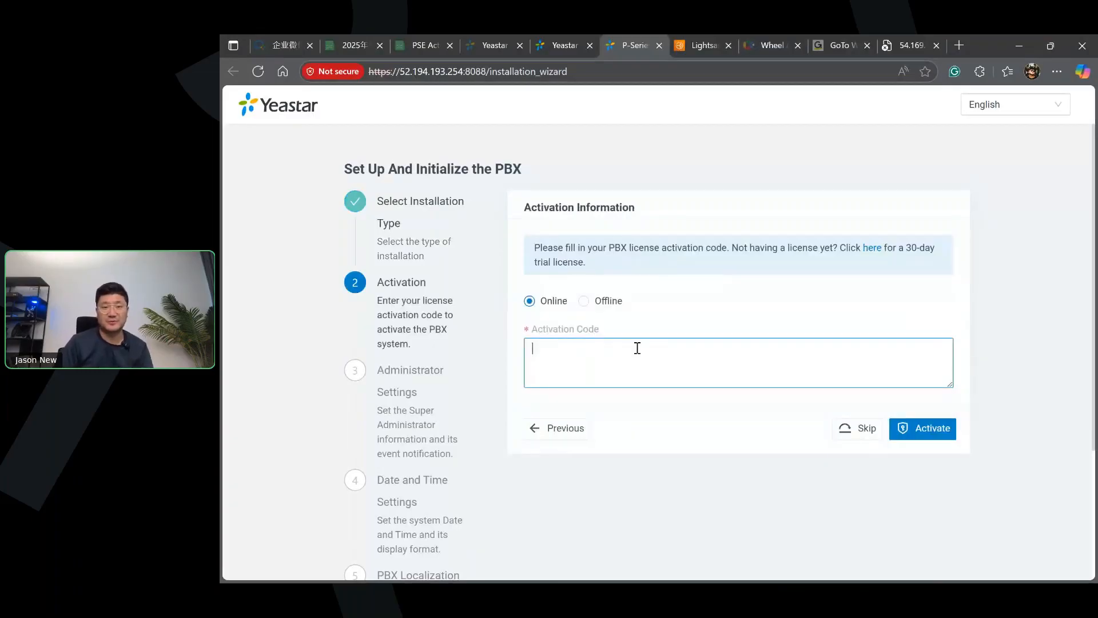
{"action": "key", "text": "ctrl+shift+Tab"}
{"action": "mouse_move", "coordinate": [464, 275]}
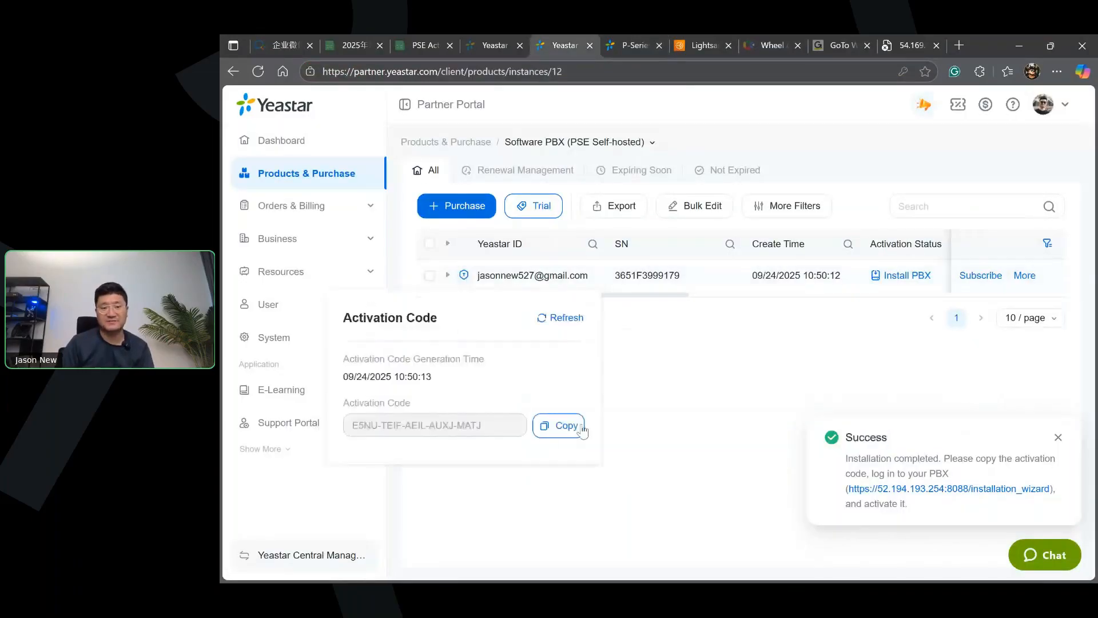
{"action": "left_click", "coordinate": [577, 427]}
{"action": "left_click", "coordinate": [633, 46]}
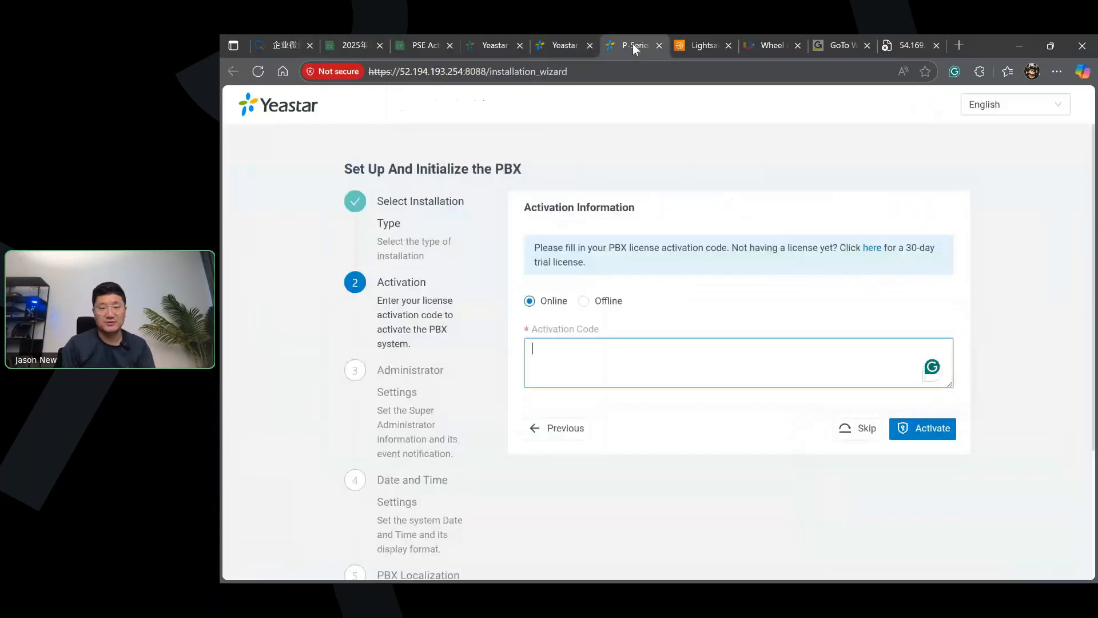
{"action": "key", "text": "ctrl+v"}
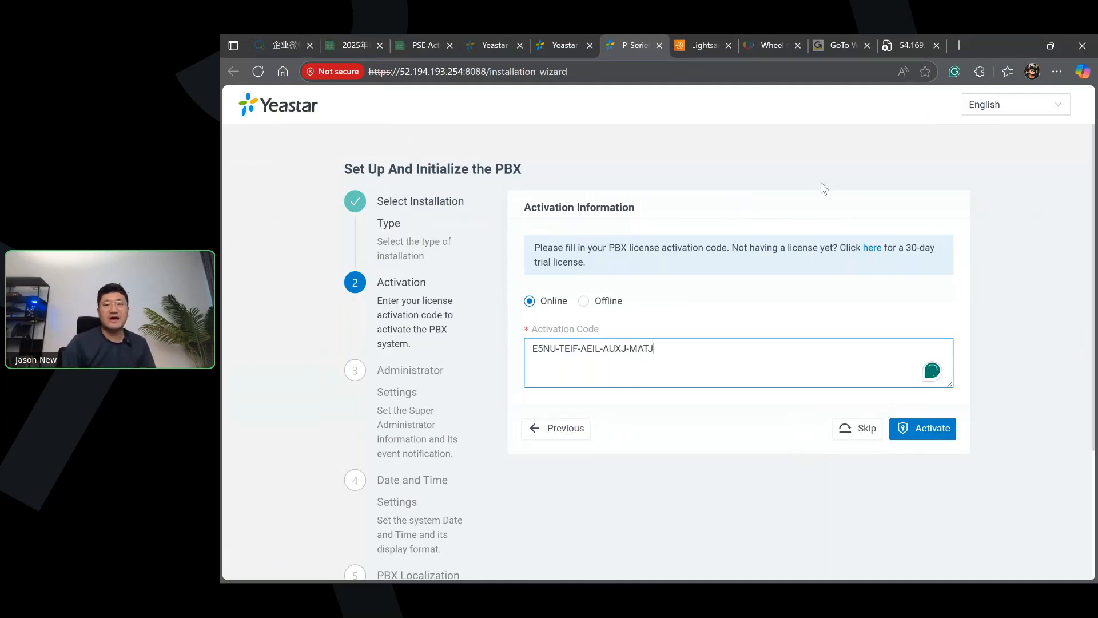
Reload the manual instance's page at 54.169.175.208 once more and close its browser tab.
{"action": "left_click", "coordinate": [902, 47]}
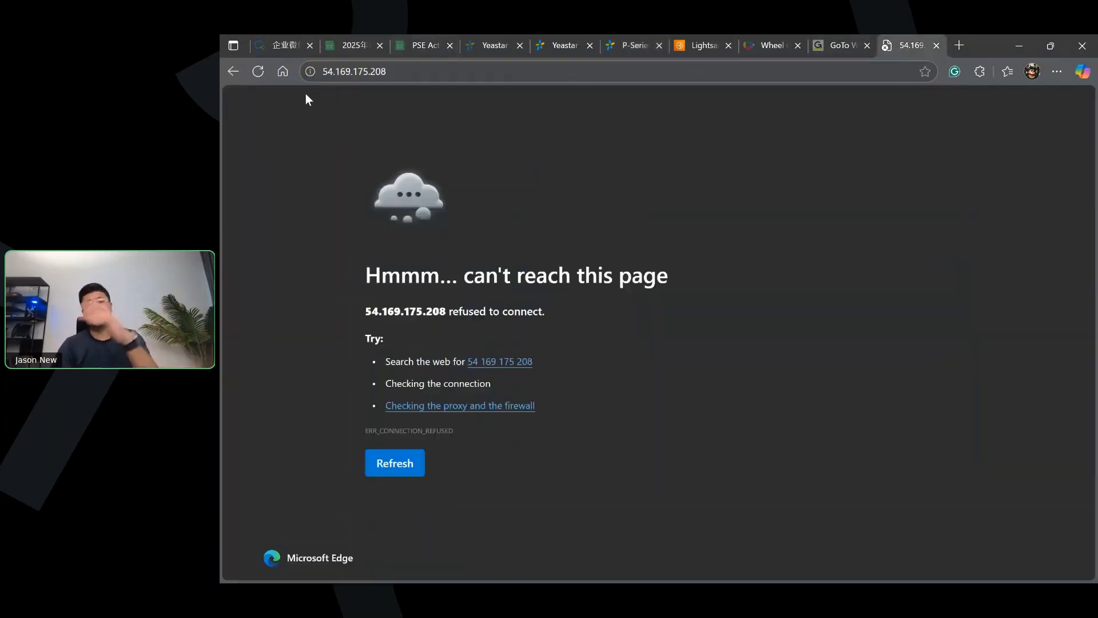
{"action": "left_click", "coordinate": [258, 71]}
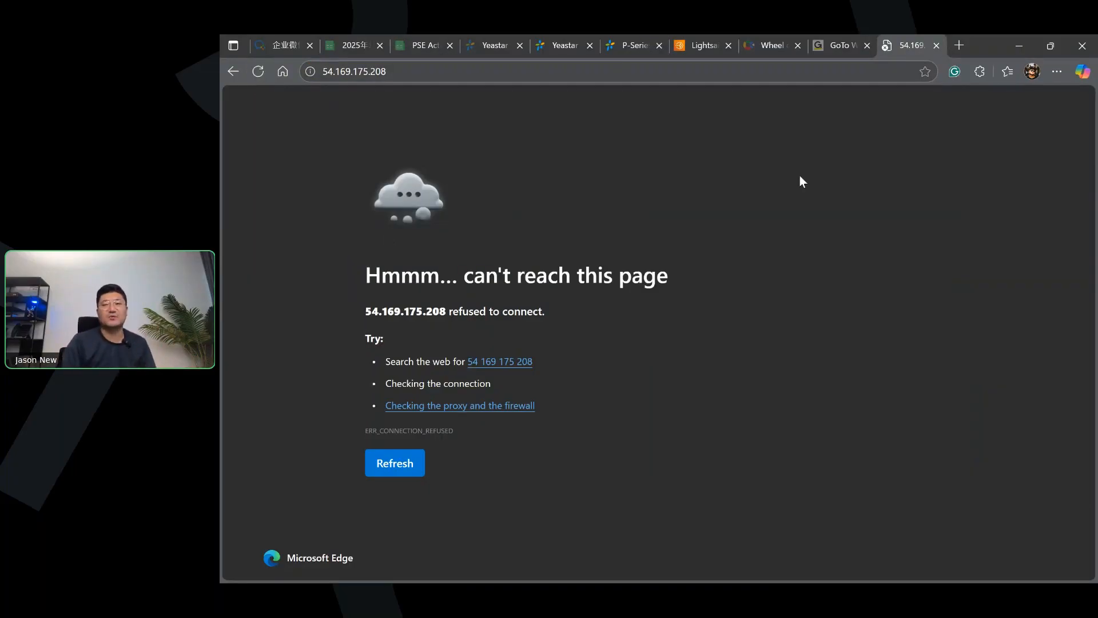
{"action": "left_click", "coordinate": [936, 46]}
Copy the Singapore instance's public IPv4 address in Lightsail again, open it in a new browser tab and reload the page.
{"action": "left_click", "coordinate": [760, 47]}
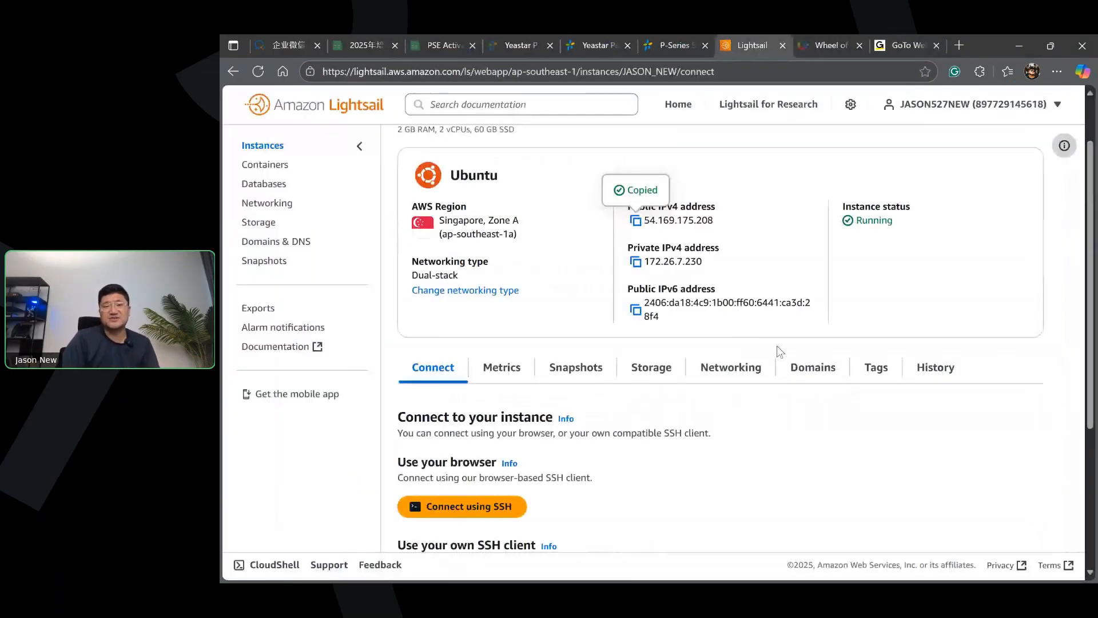
{"action": "left_click", "coordinate": [266, 150]}
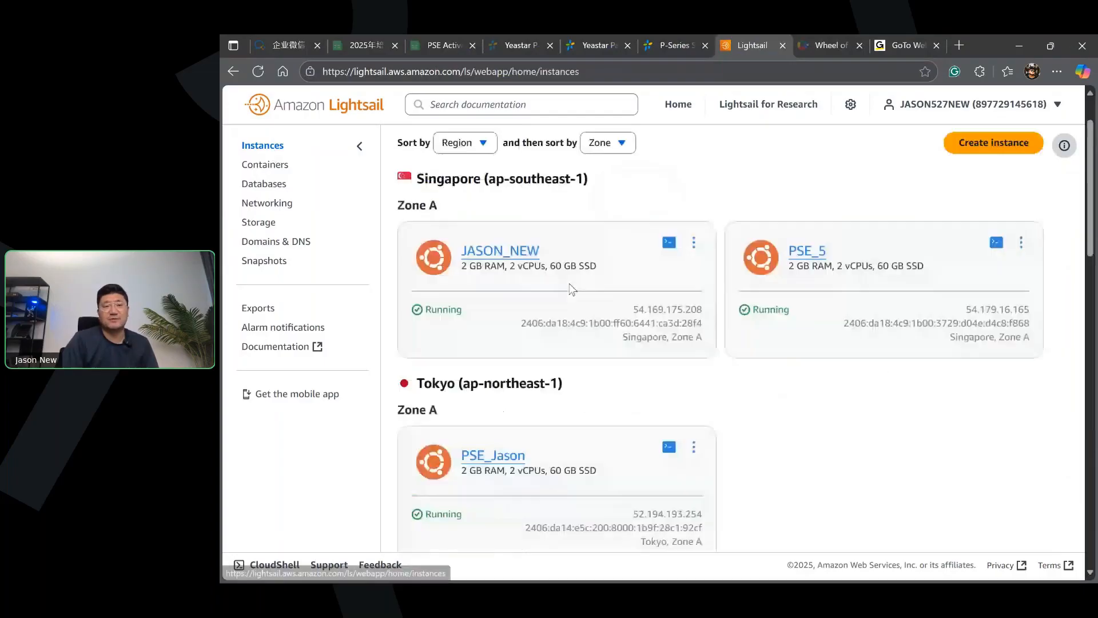
{"action": "left_click", "coordinate": [528, 255]}
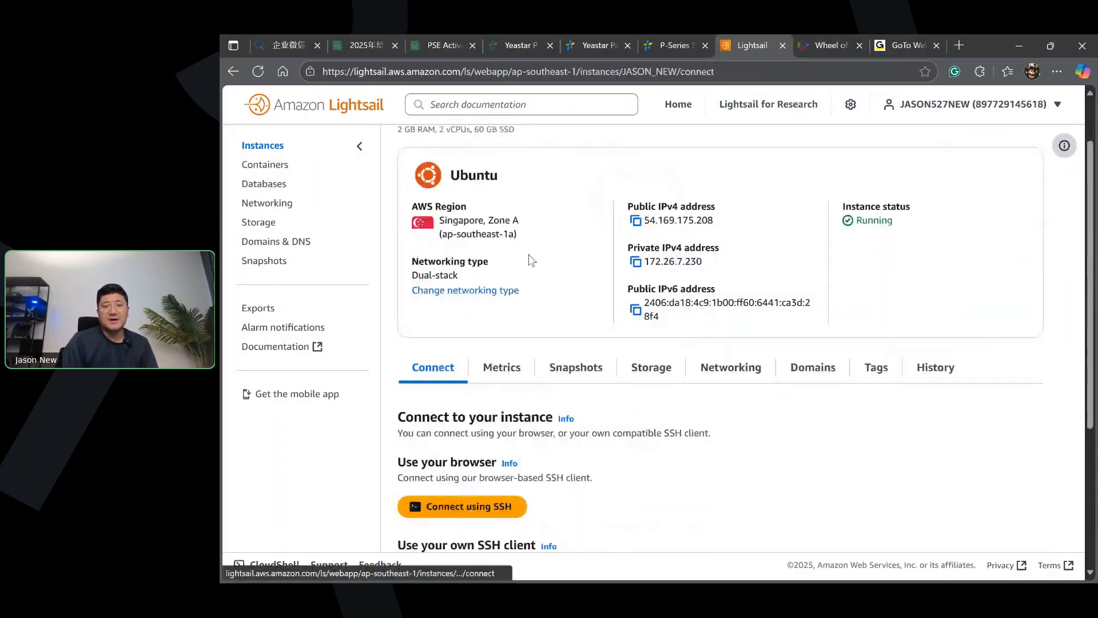
{"action": "left_click", "coordinate": [636, 220]}
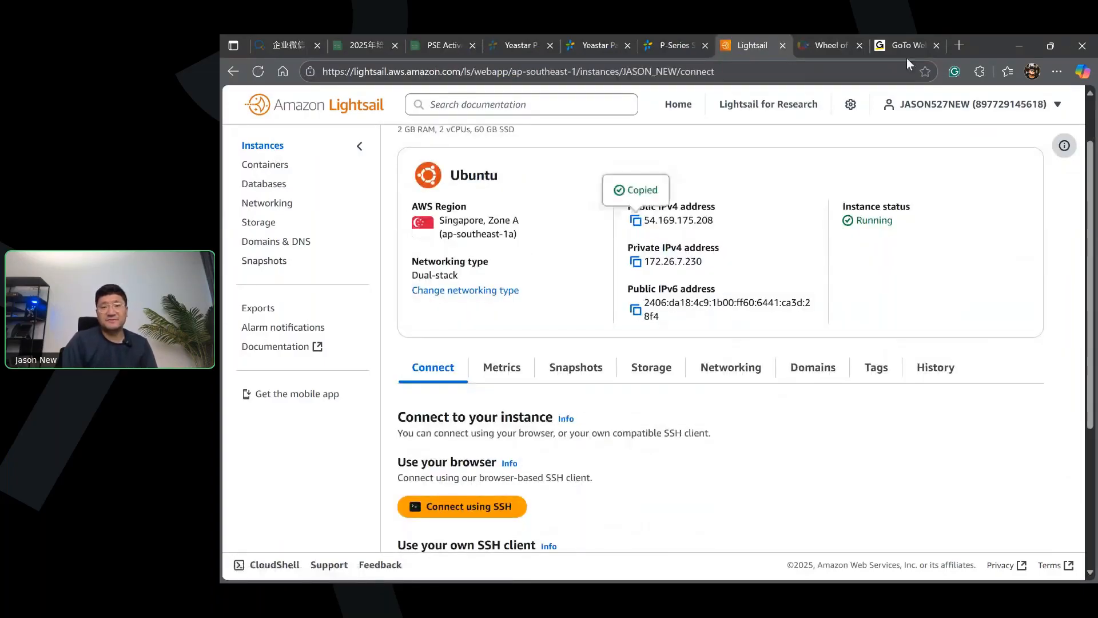
{"action": "key", "text": "ctrl+t"}
{"action": "key", "text": "ctrl+v"}
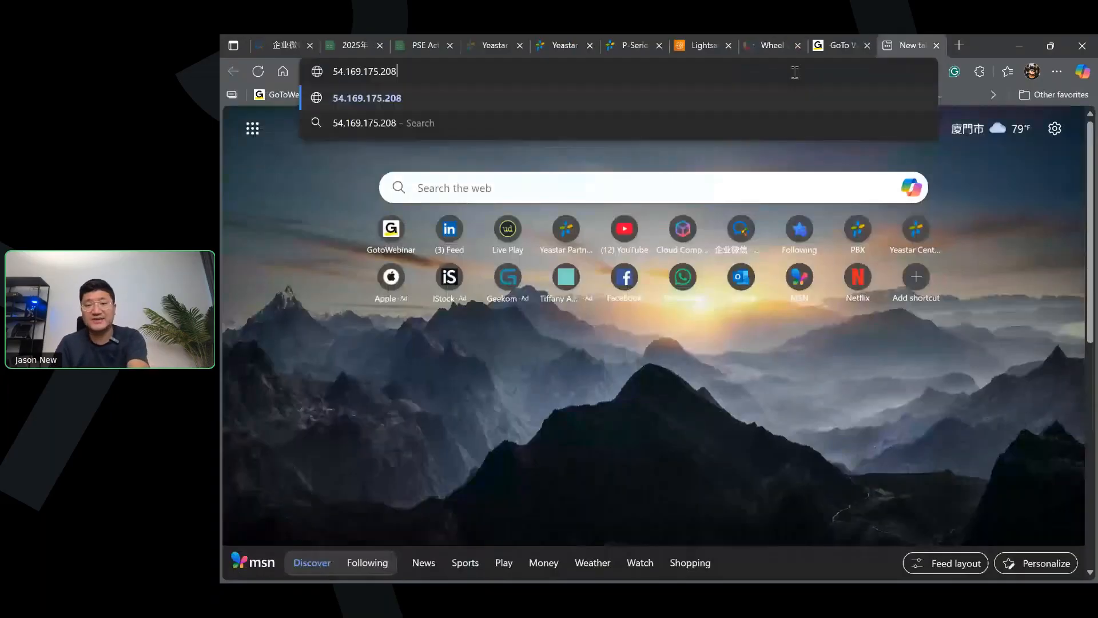
{"action": "key", "text": "Return"}
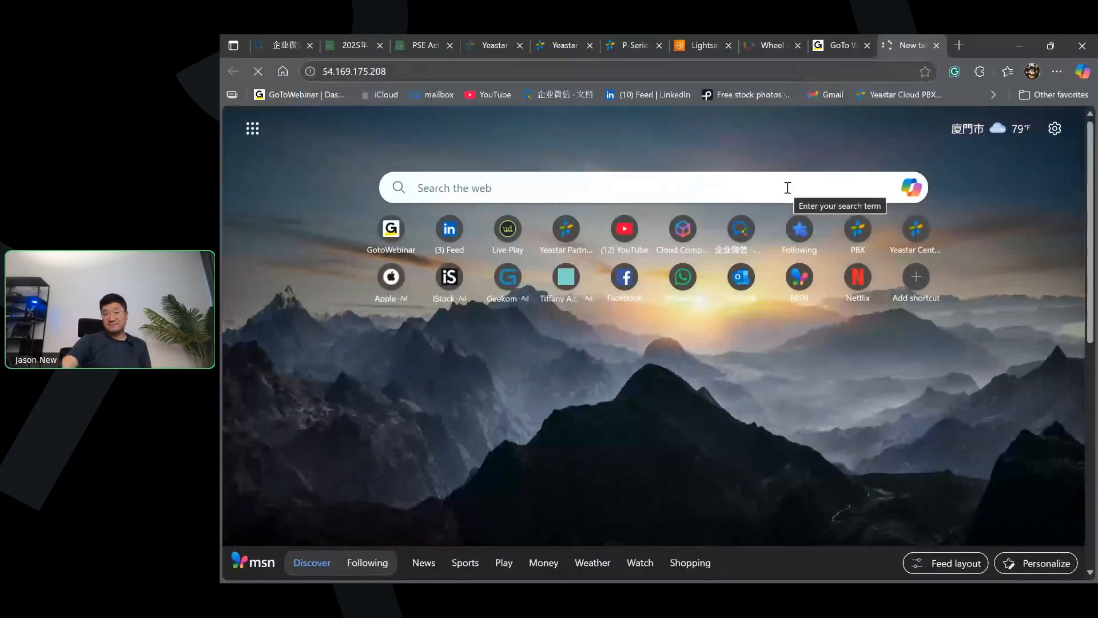
{"action": "key", "text": "F5"}
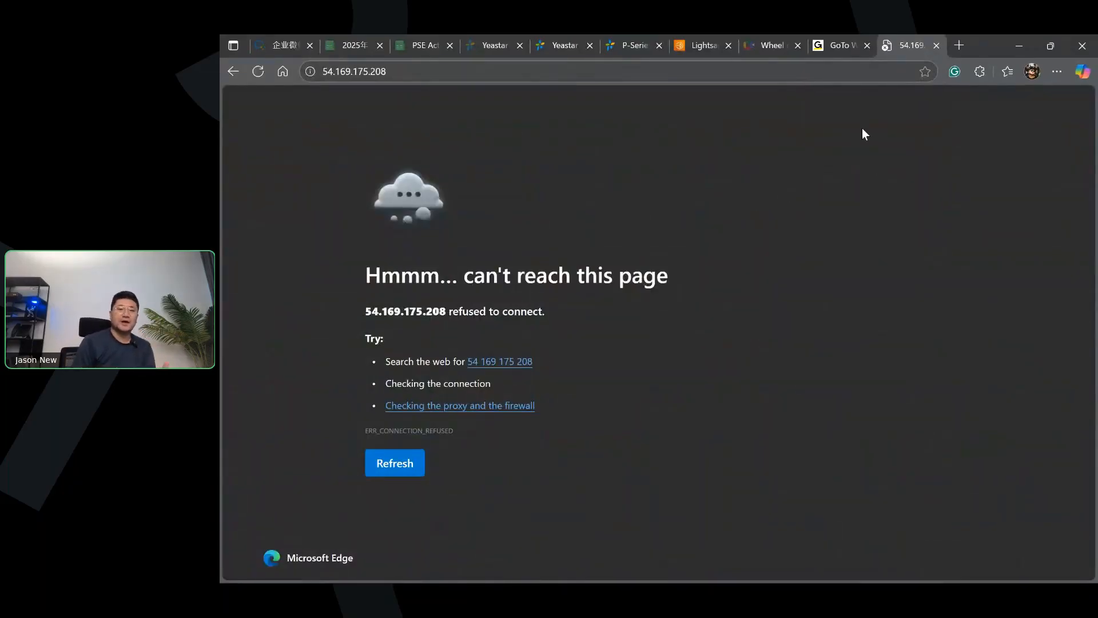
{"action": "key", "text": "F5"}
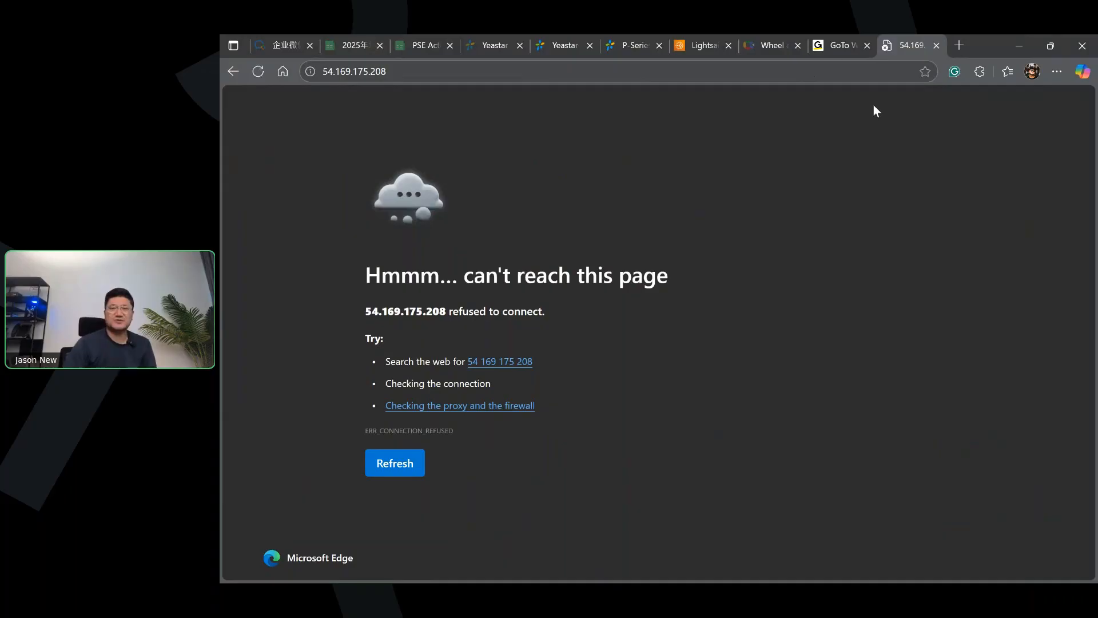
Return to the Singapore instance in Lightsail, bring up New Text Document.txt in Notepad and select all of its text.
{"action": "left_click", "coordinate": [710, 51]}
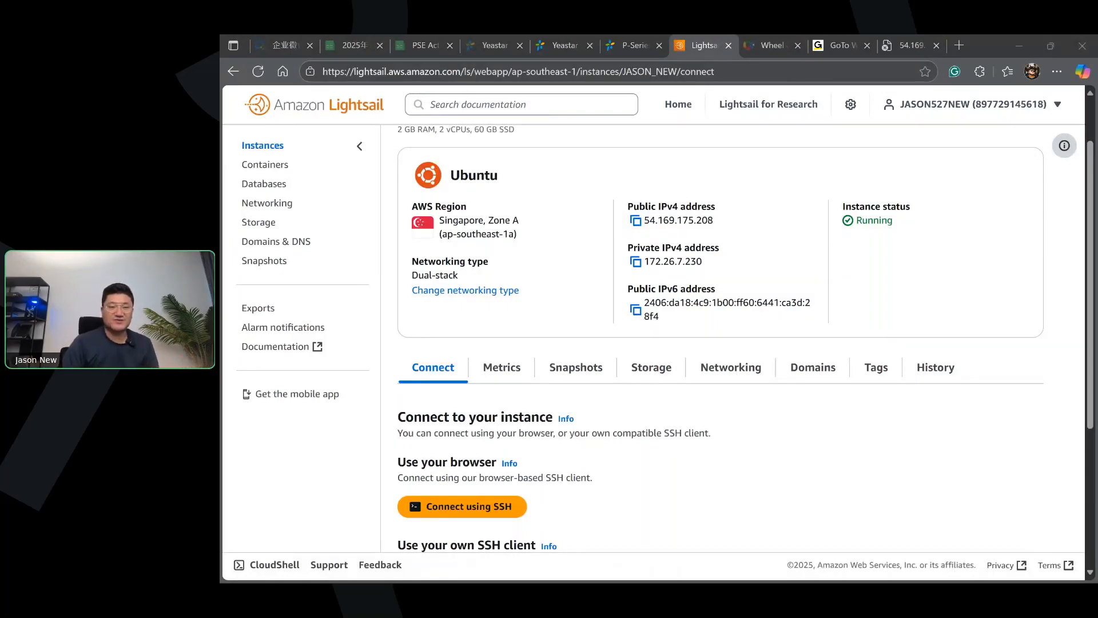
{"action": "mouse_move", "coordinate": [755, 573]}
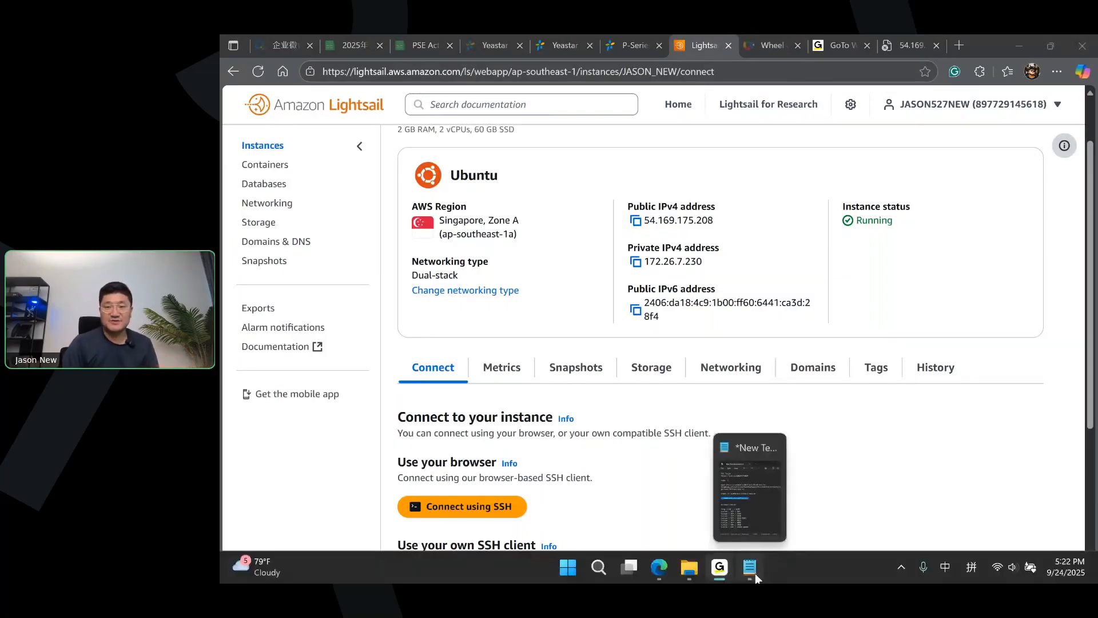
{"action": "left_click", "coordinate": [755, 573]}
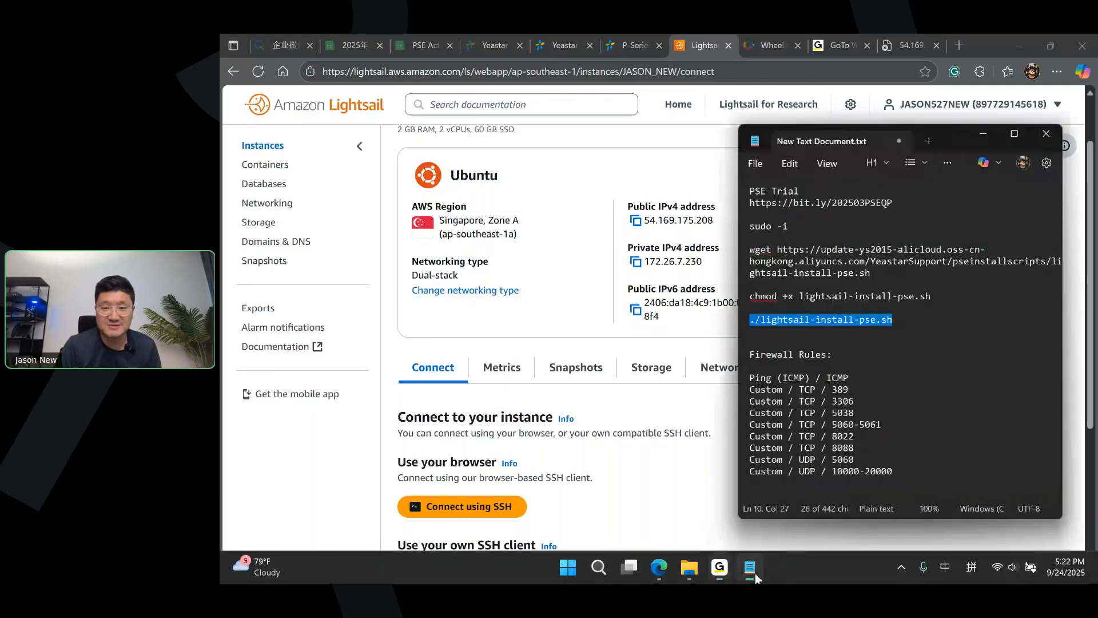
{"action": "left_click", "coordinate": [929, 472]}
{"action": "key", "text": "ctrl+a"}
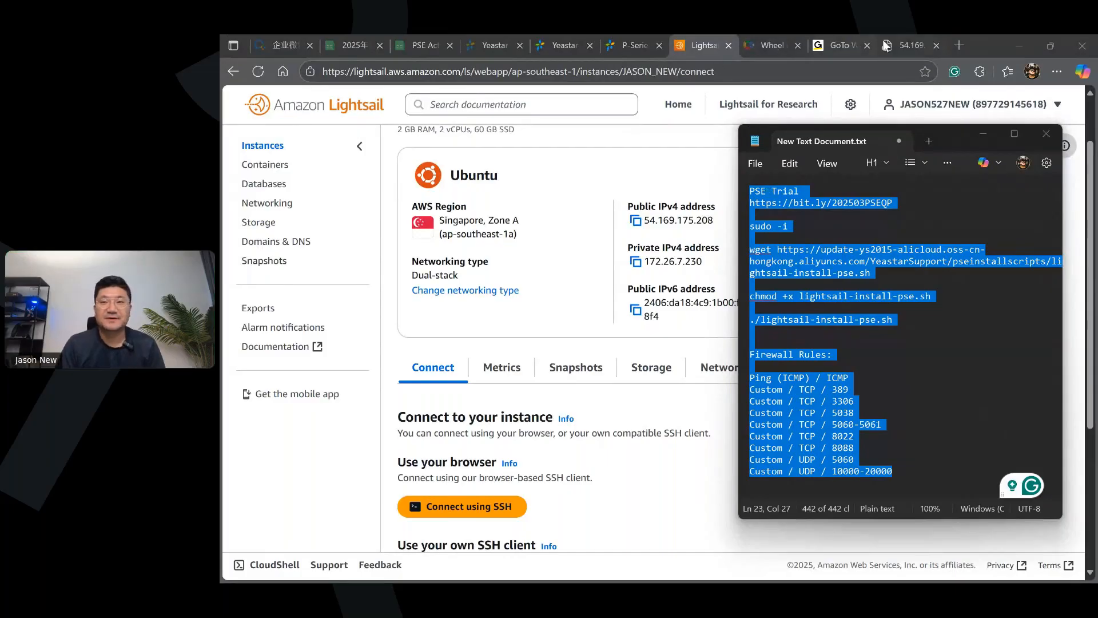
Reload the page at 54.169.175.208 and check the address format of the other PBX's installation wizard.
{"action": "left_click", "coordinate": [904, 46]}
{"action": "left_click", "coordinate": [256, 76]}
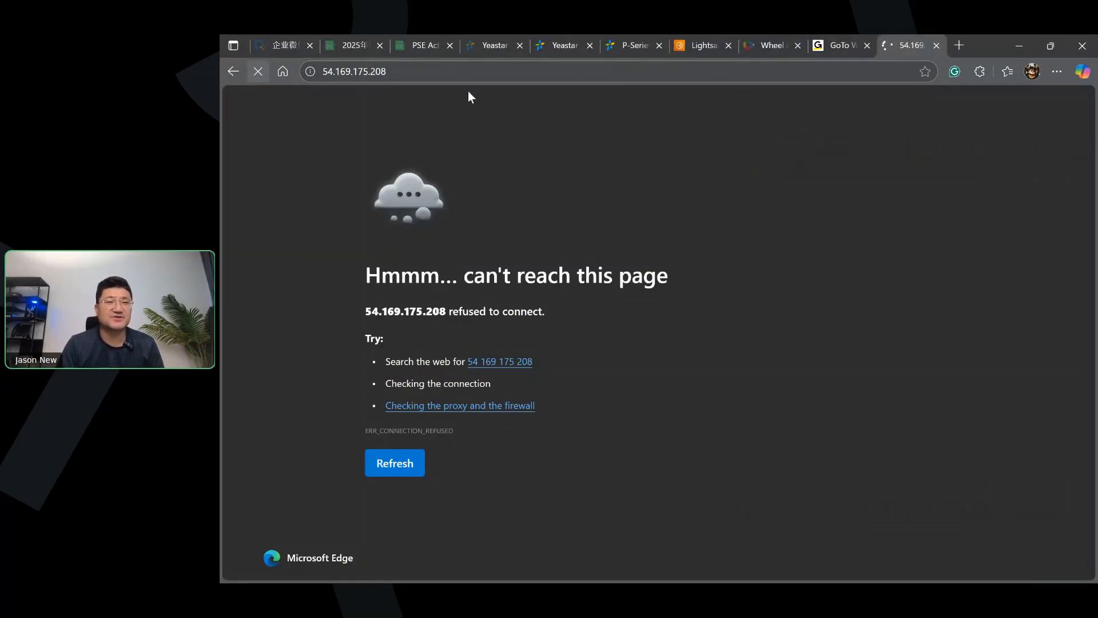
{"action": "left_click", "coordinate": [628, 46]}
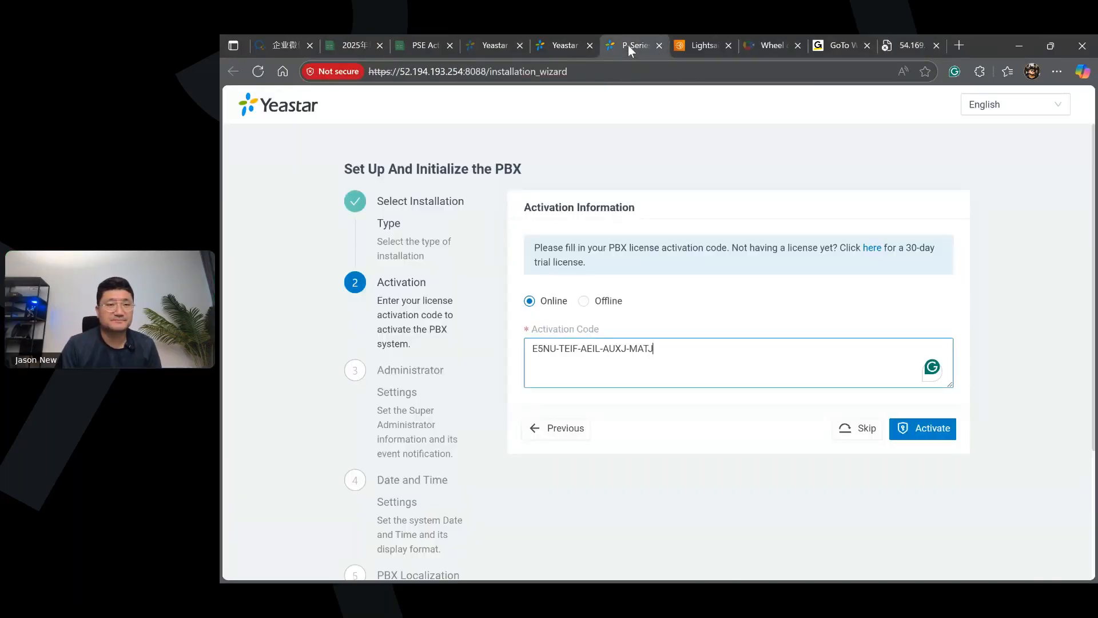
{"action": "key", "text": "ctrl+9"}
{"action": "left_click", "coordinate": [454, 71]}
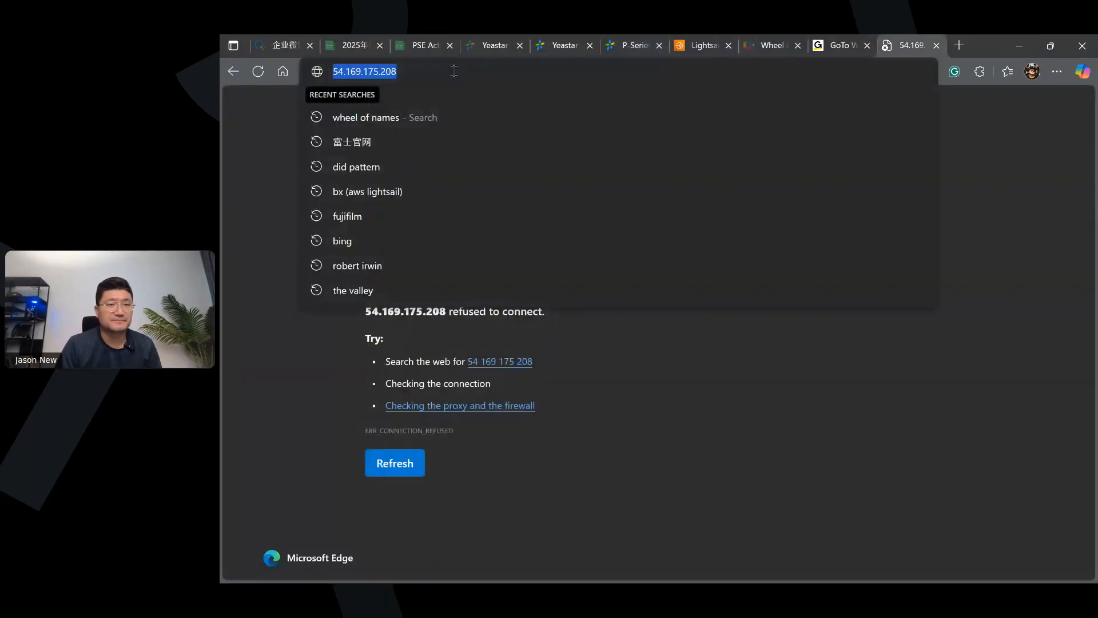
{"action": "left_click", "coordinate": [335, 72]}
{"action": "type", "text": "htt"}
{"action": "type", "text": "ps："}
{"action": "key", "text": "BackSpace"}
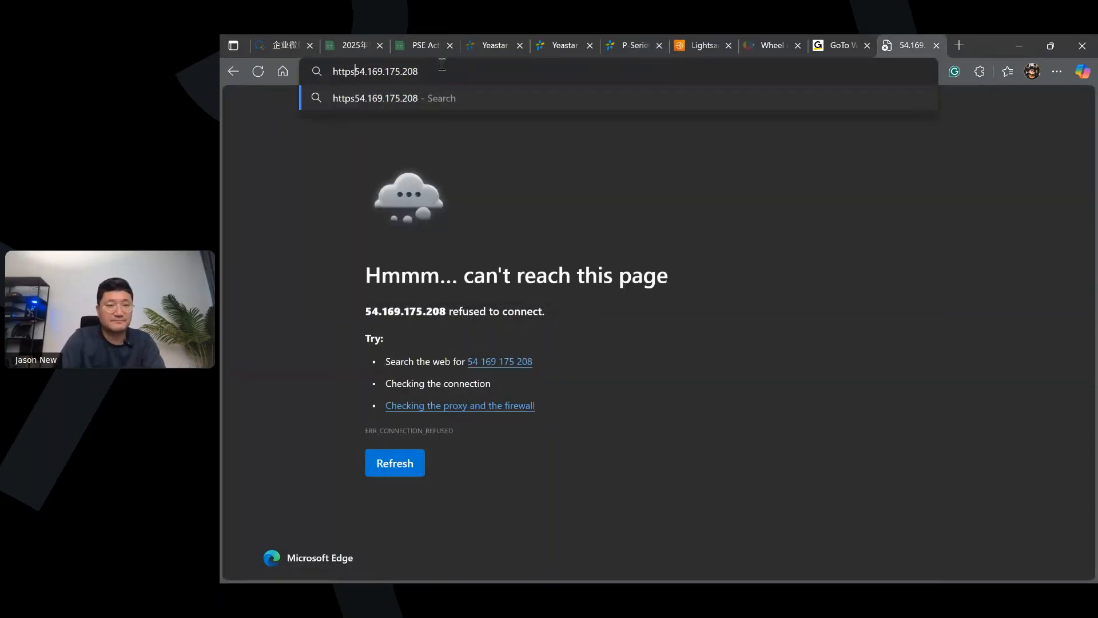
{"action": "type", "text": "://"}
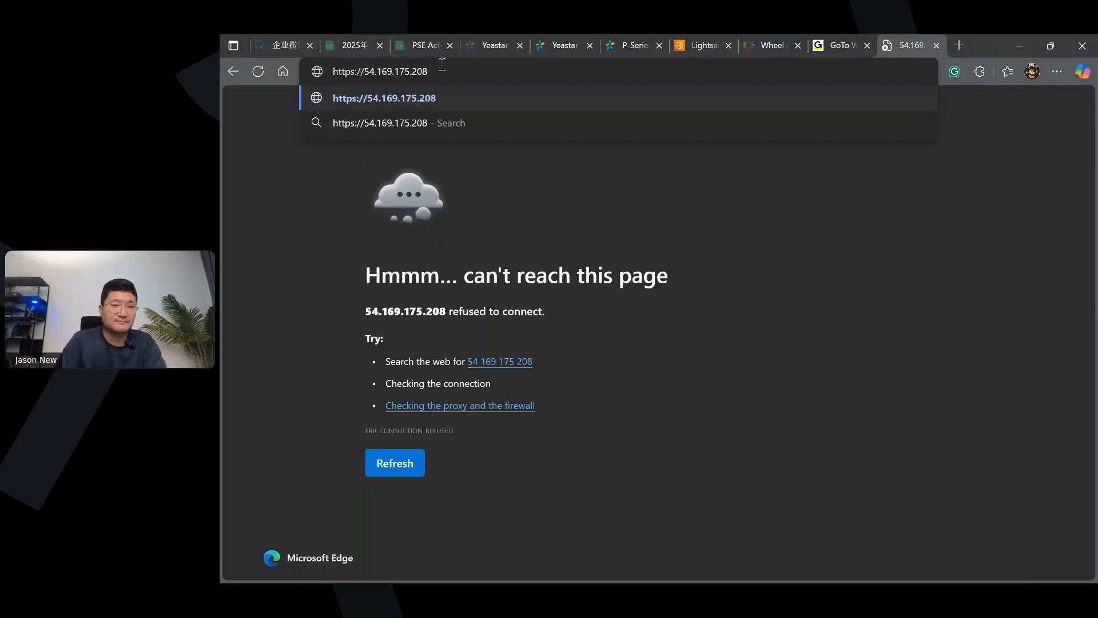
{"action": "left_click", "coordinate": [481, 71]}
{"action": "type", "text": ":"}
{"action": "type", "text": "808"}
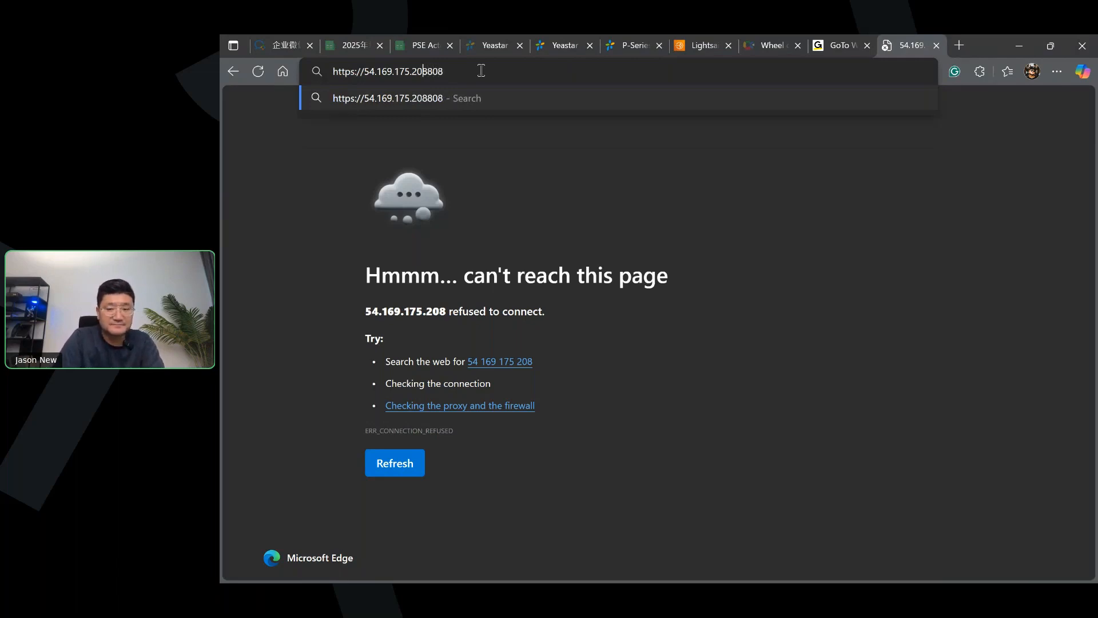
{"action": "key", "text": "Return"}
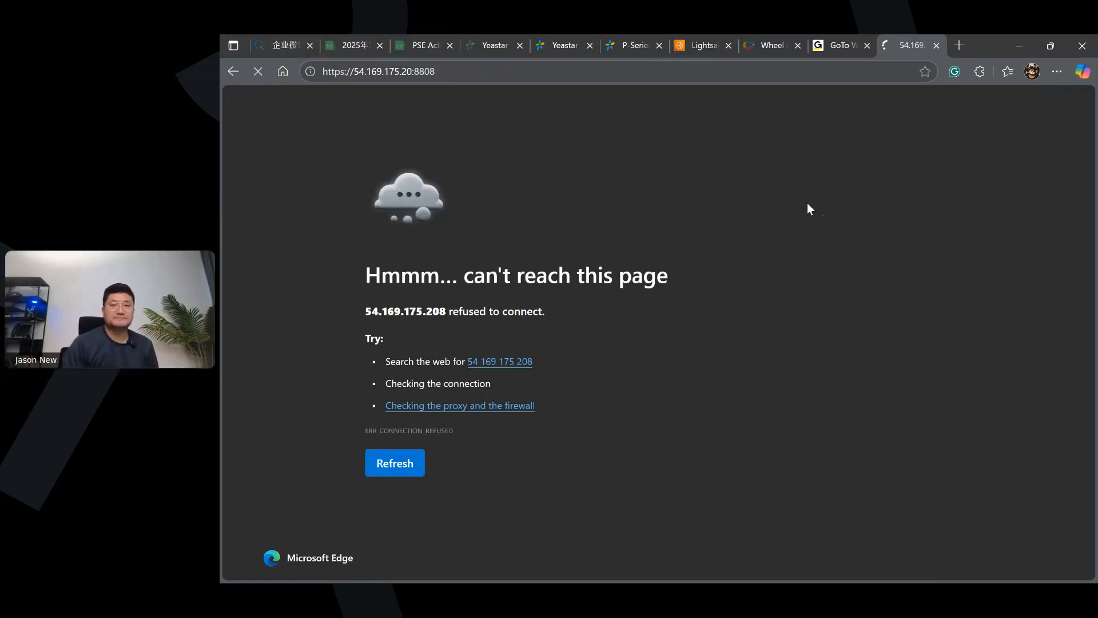
Return to the Lightsail instances list and start creating a new instance.
{"action": "left_click", "coordinate": [705, 46]}
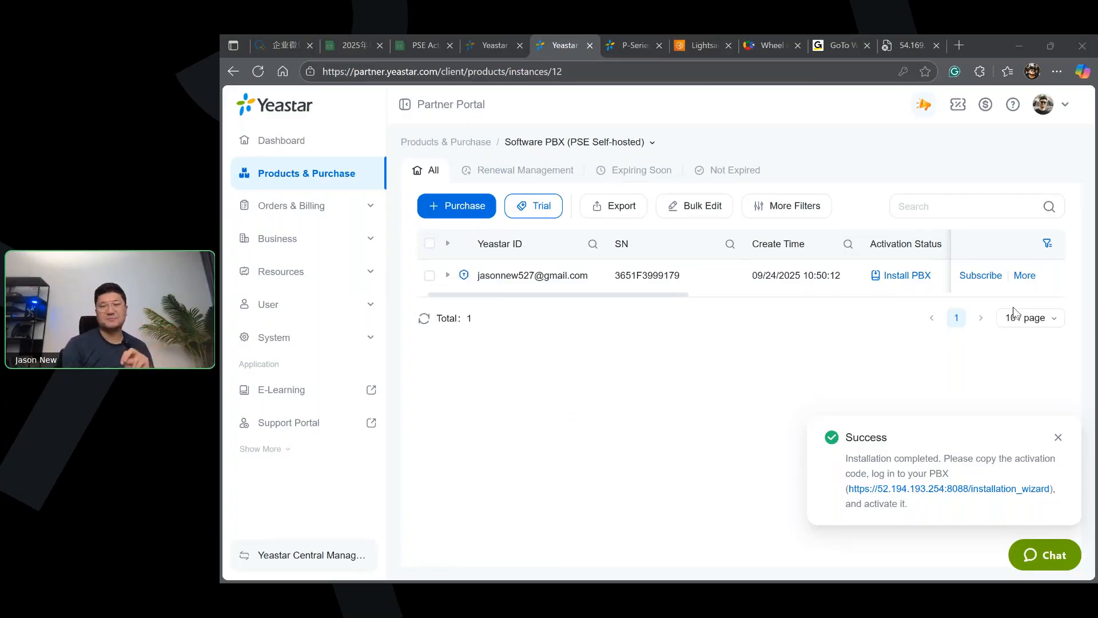
{"action": "left_click", "coordinate": [688, 41]}
{"action": "scroll", "coordinate": [875, 179], "scroll_direction": "up", "scroll_amount": 20}
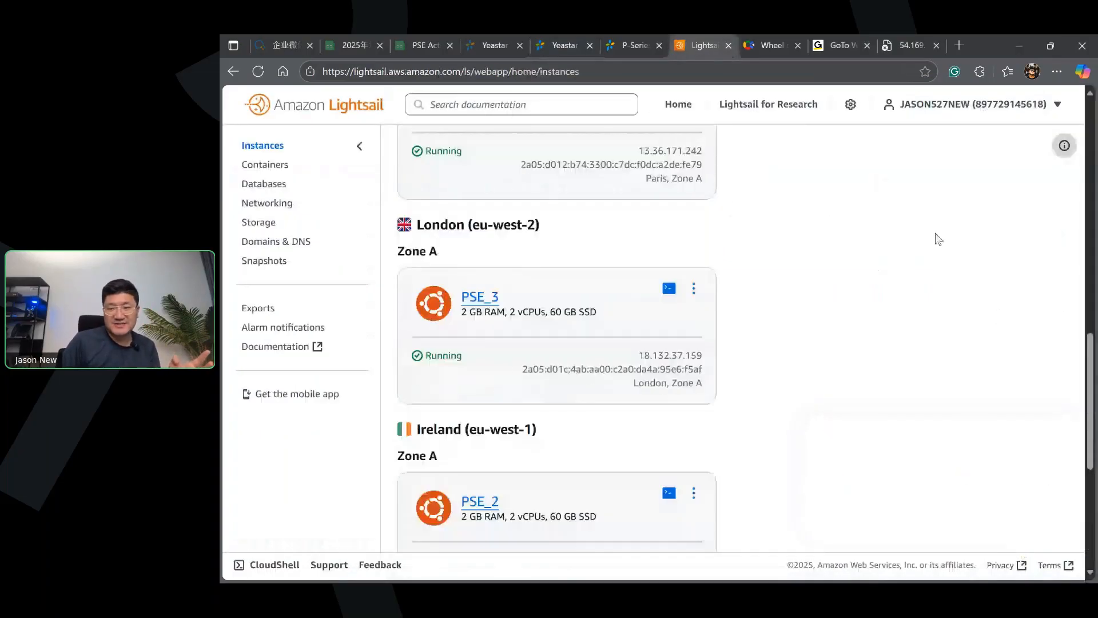
{"action": "left_click", "coordinate": [994, 211]}
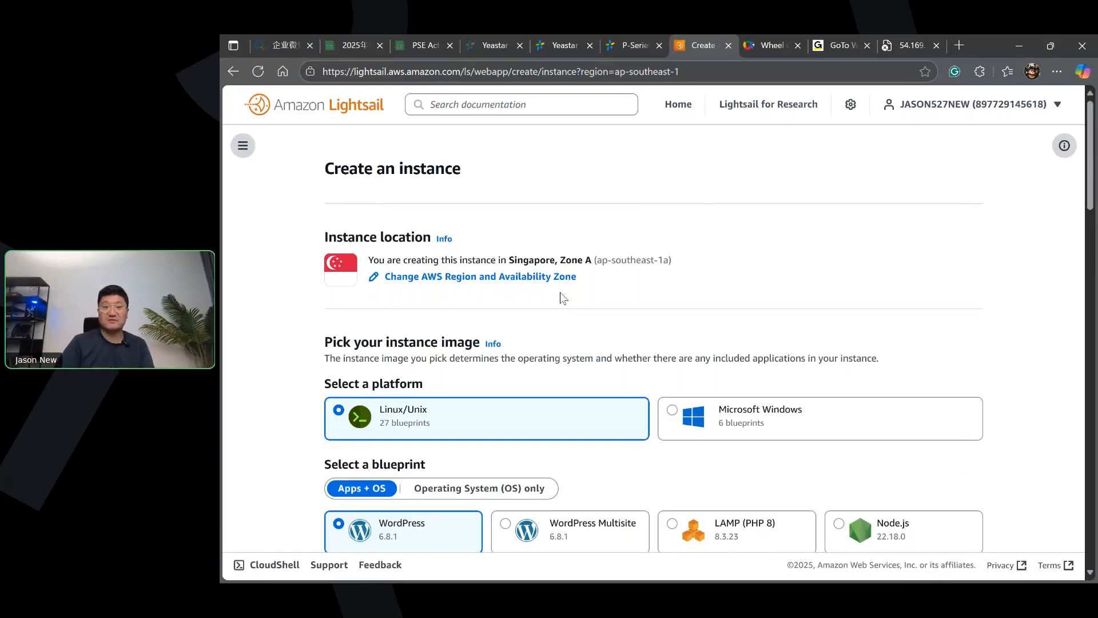
Compare the $12 and $24 per month instance plans and select the $12 plan with 2 GB memory and 60 GB SSD.
{"action": "scroll", "coordinate": [563, 296], "scroll_direction": "down", "scroll_amount": 10}
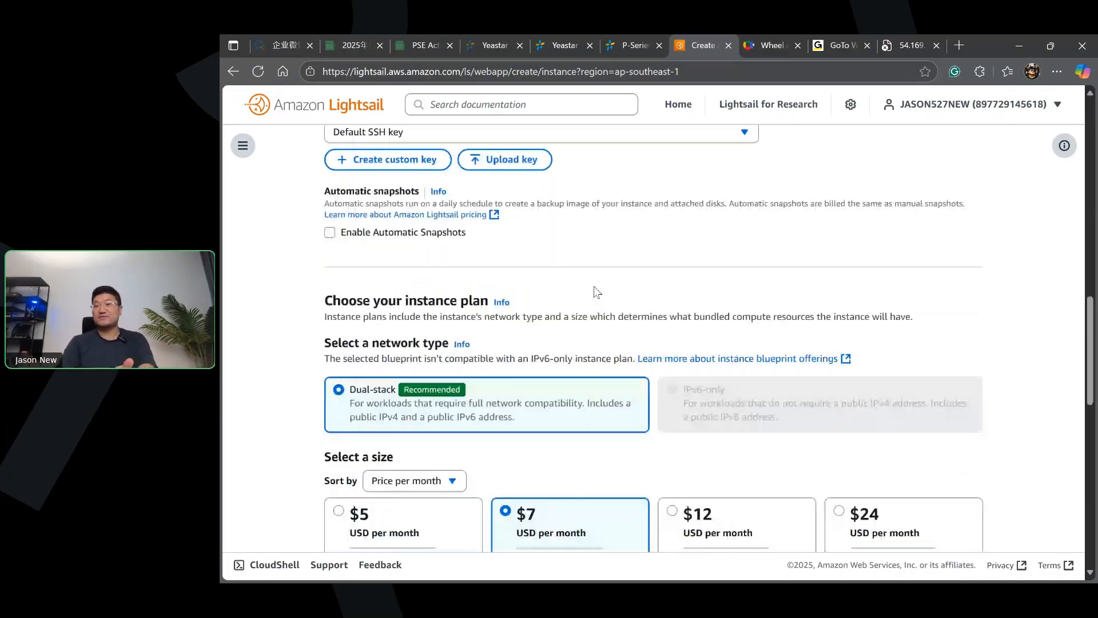
{"action": "scroll", "coordinate": [596, 293], "scroll_direction": "down", "scroll_amount": 5}
{"action": "left_click", "coordinate": [738, 269]}
{"action": "left_click", "coordinate": [938, 266]}
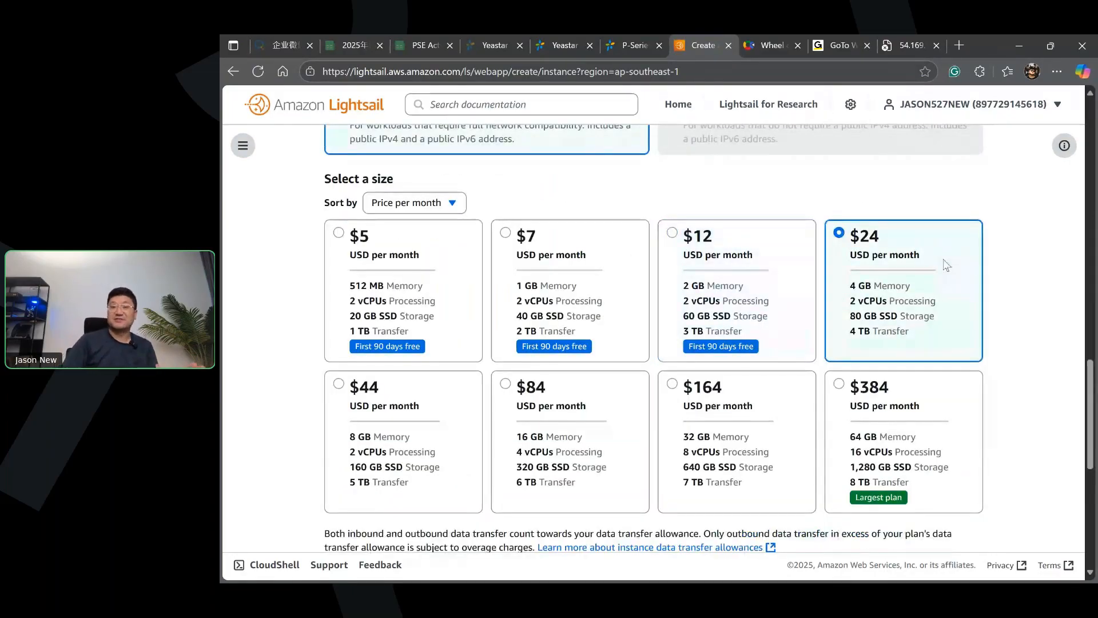
{"action": "left_click", "coordinate": [771, 245]}
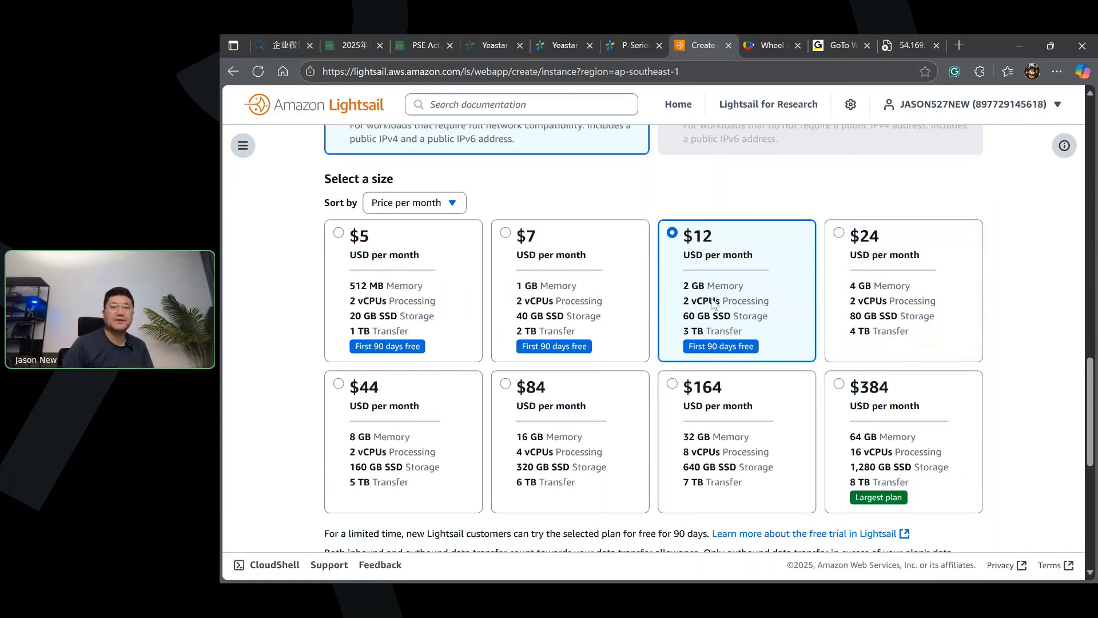
{"action": "mouse_move", "coordinate": [749, 581]}
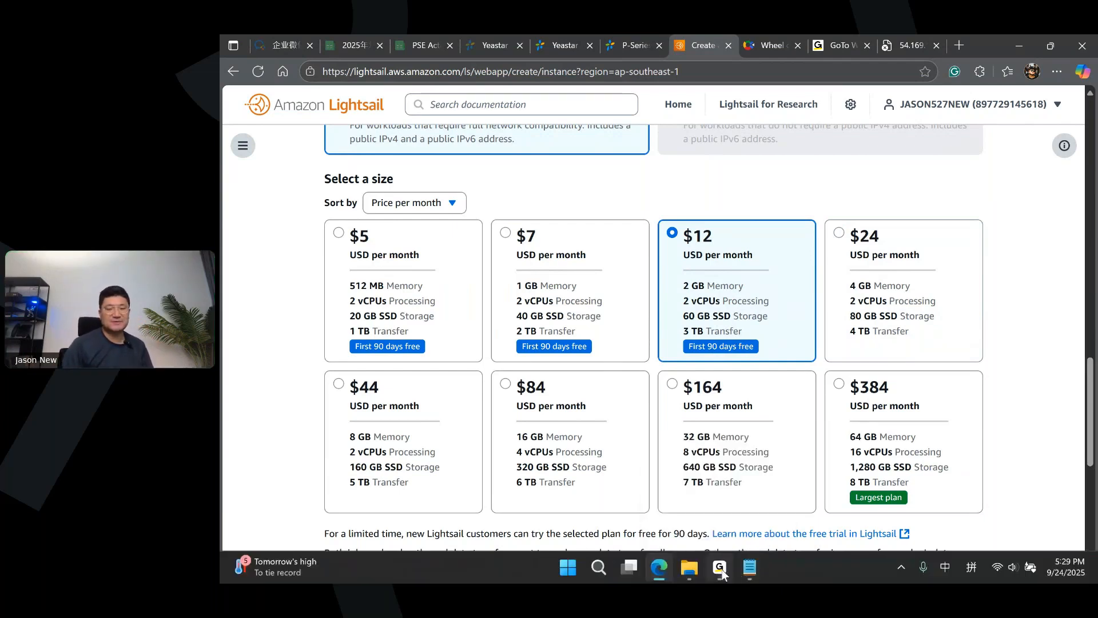